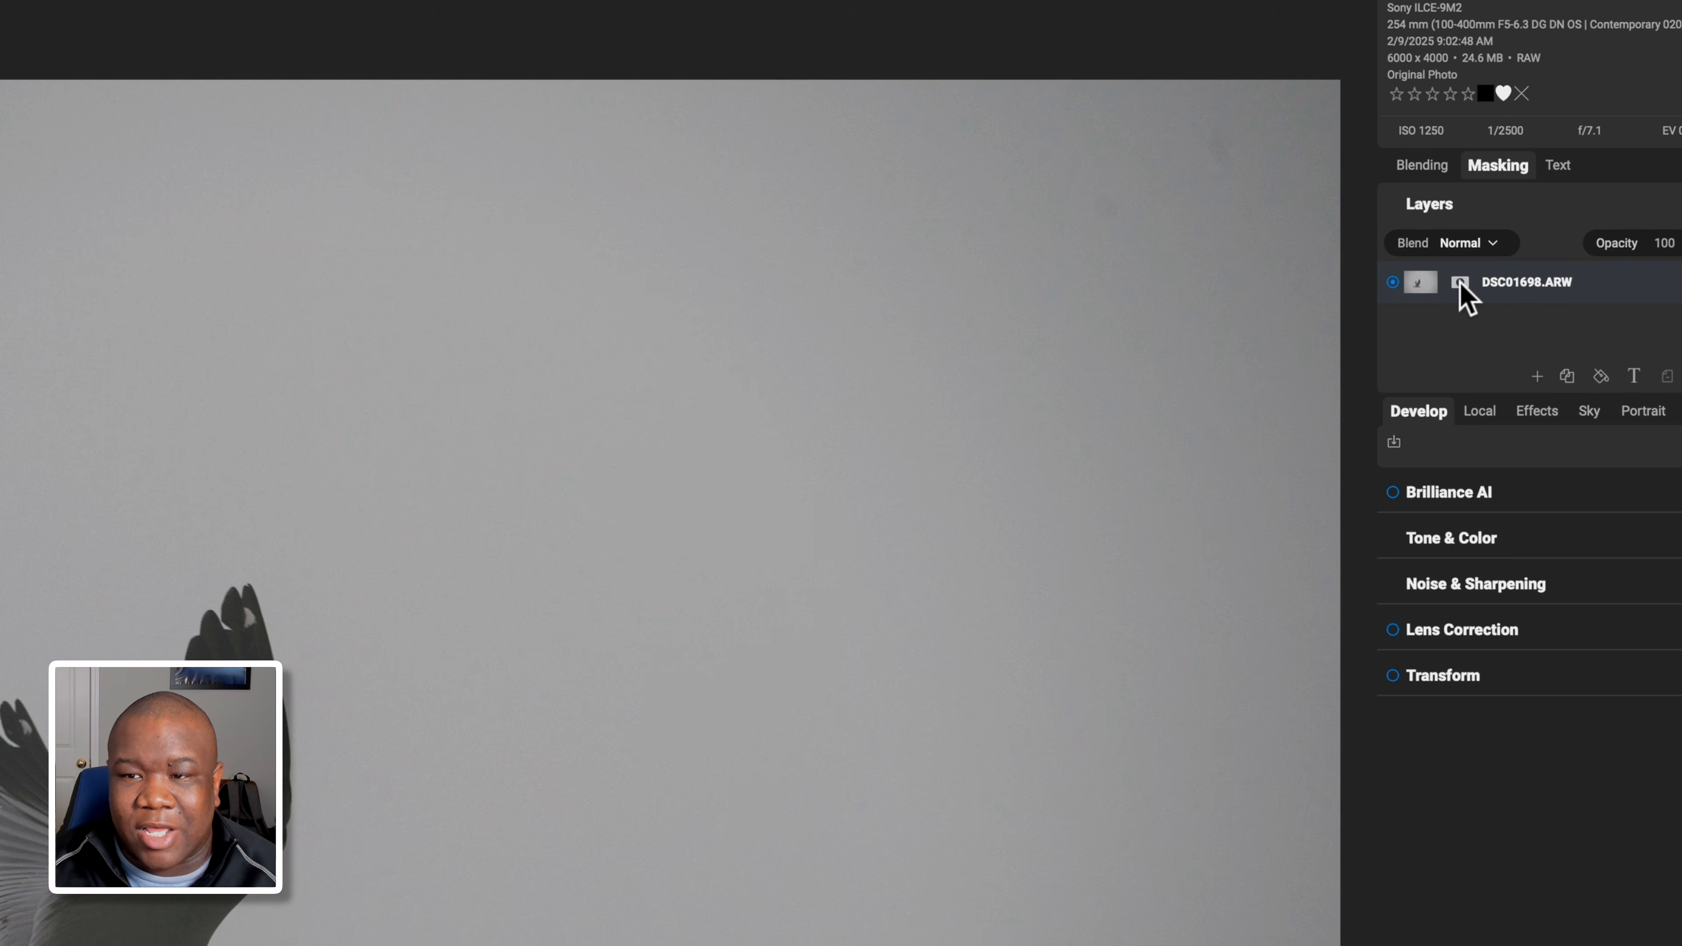
Add a mask to the gull layer and switch to the Quick Mask AI Brush.
left_click(1460, 283)
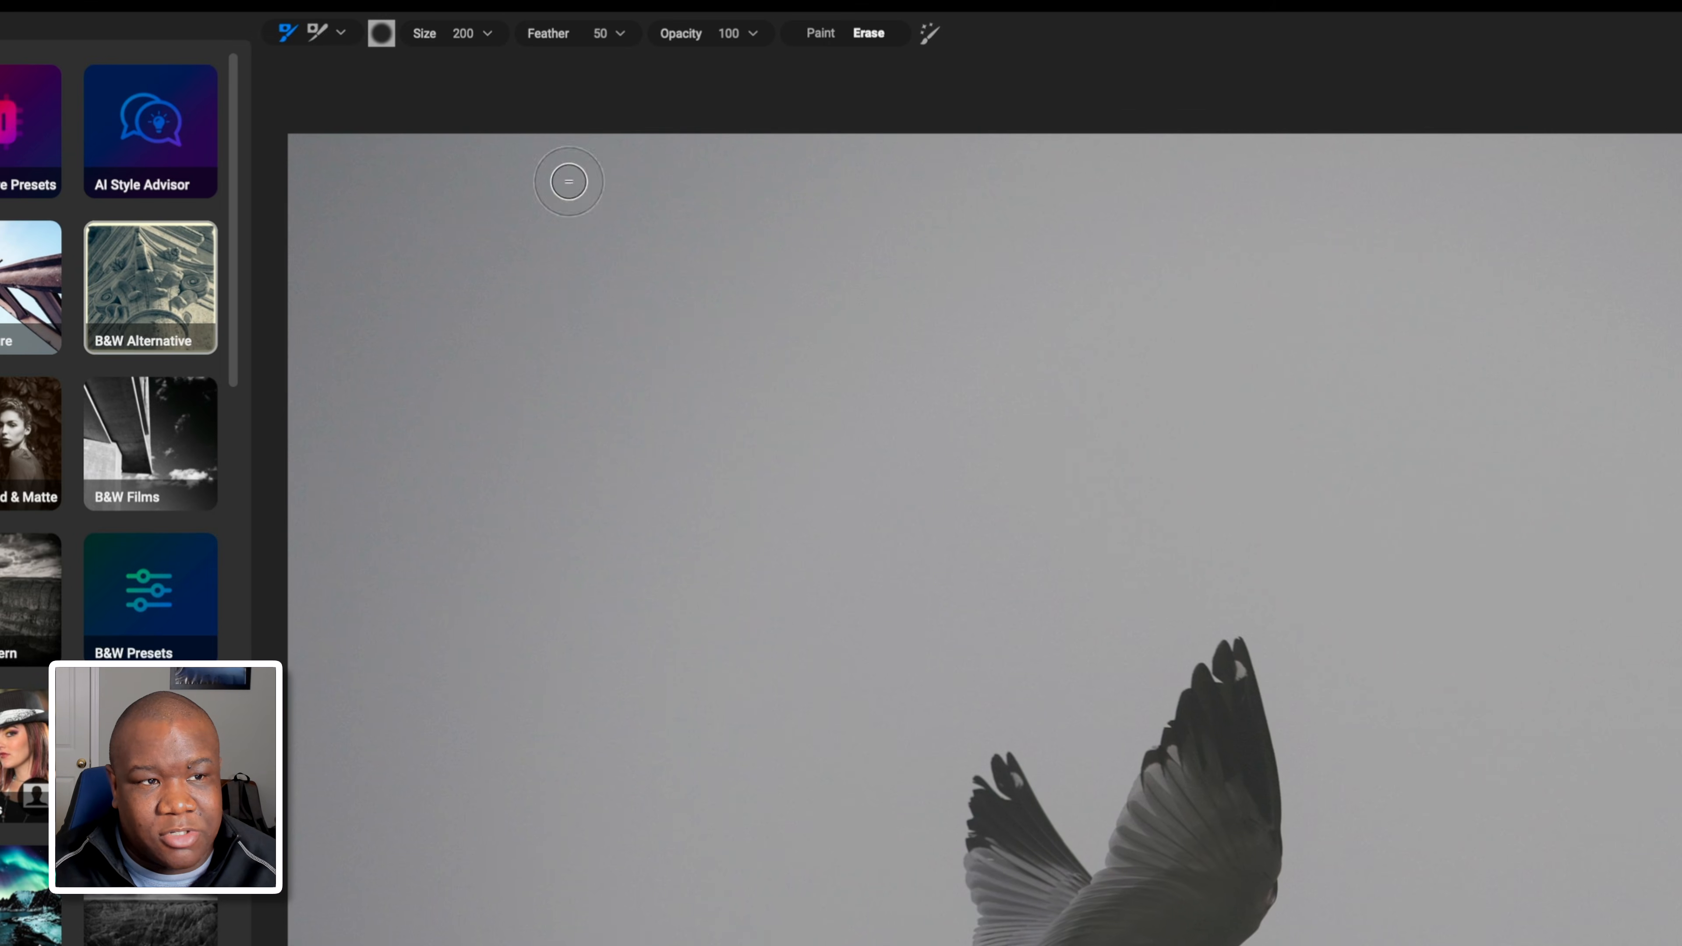
left_click(341, 34)
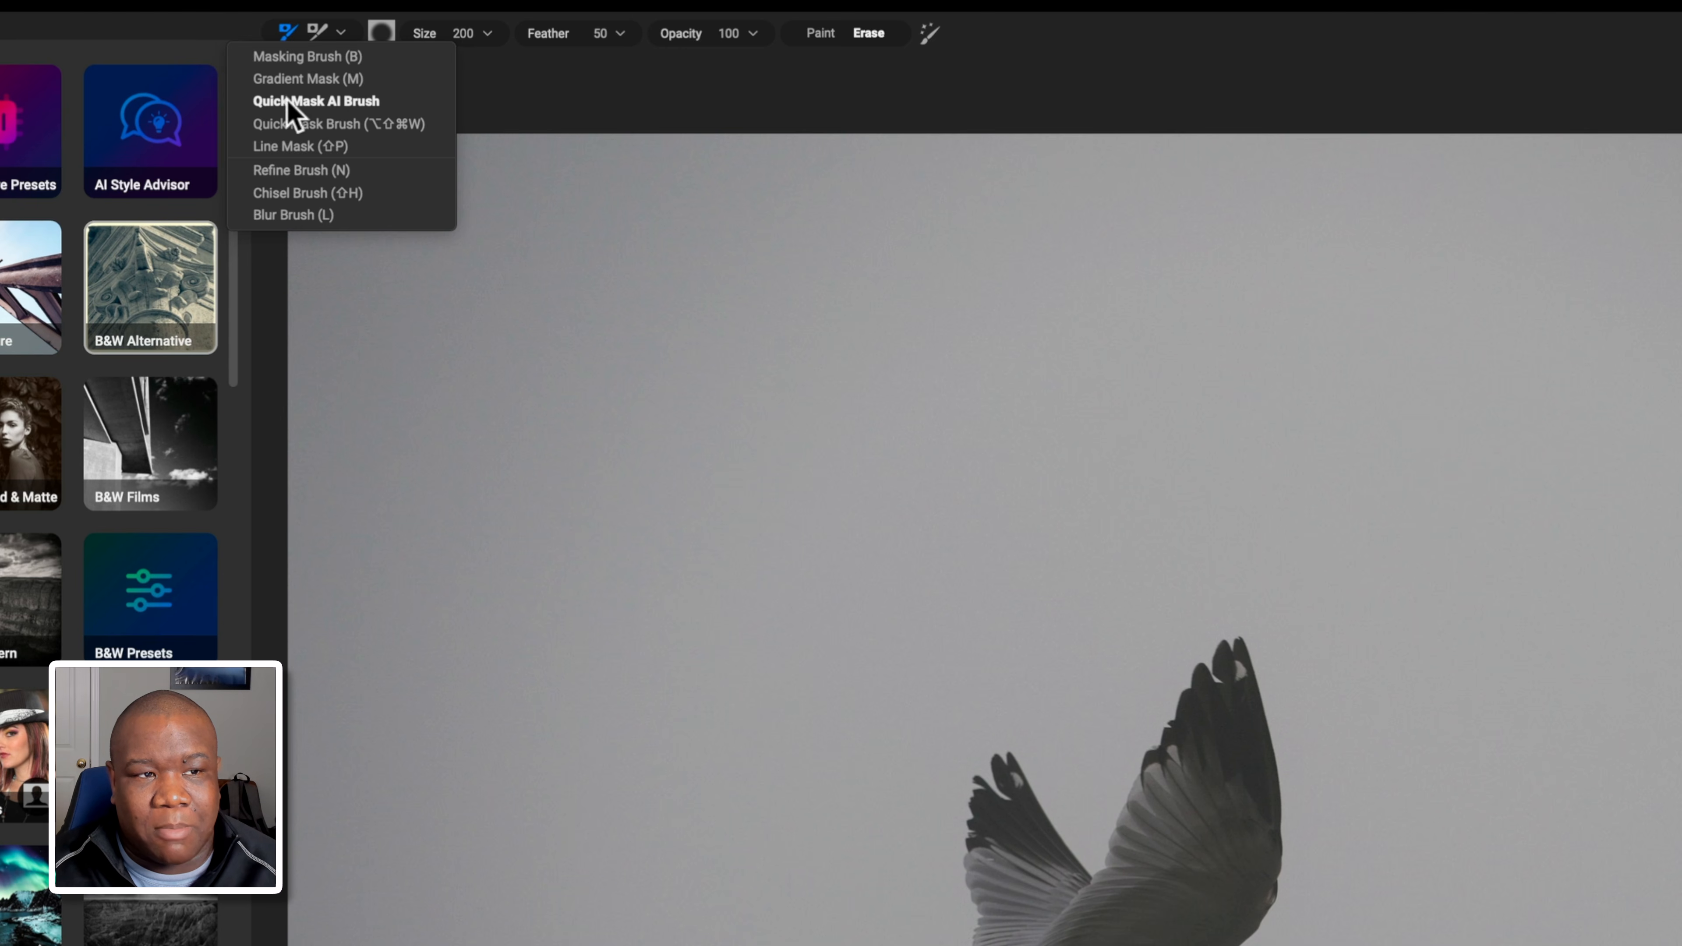
left_click(349, 101)
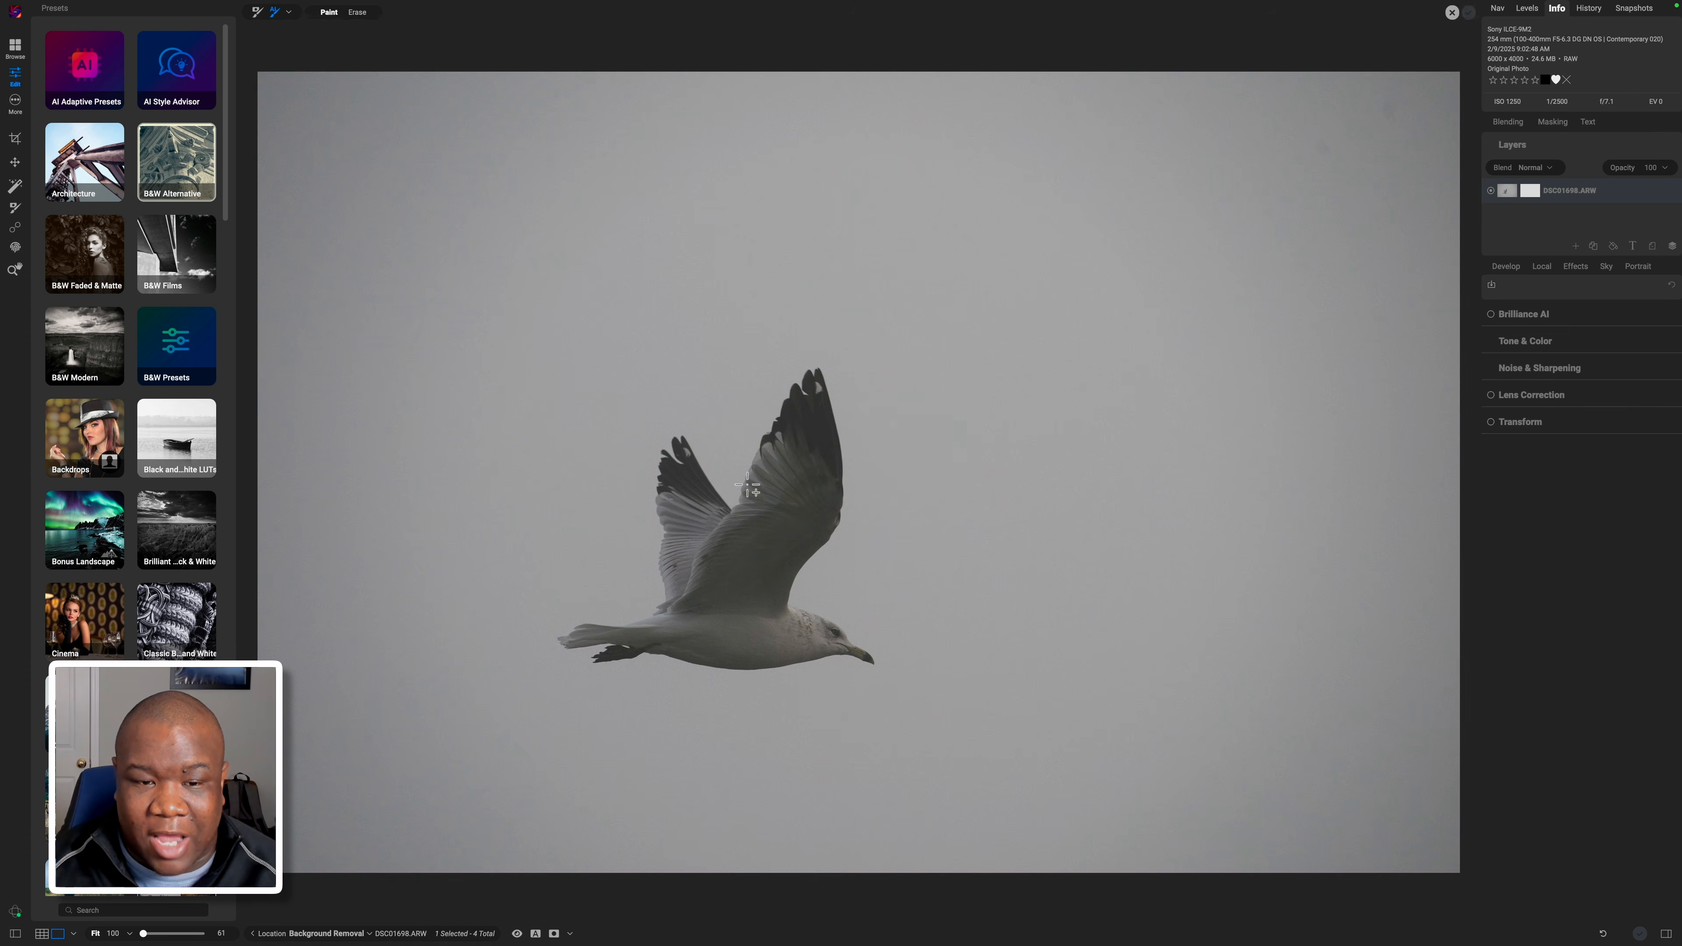
Box the flying gull so the AI masks the whole bird.
left_click_drag(543, 368, 931, 750)
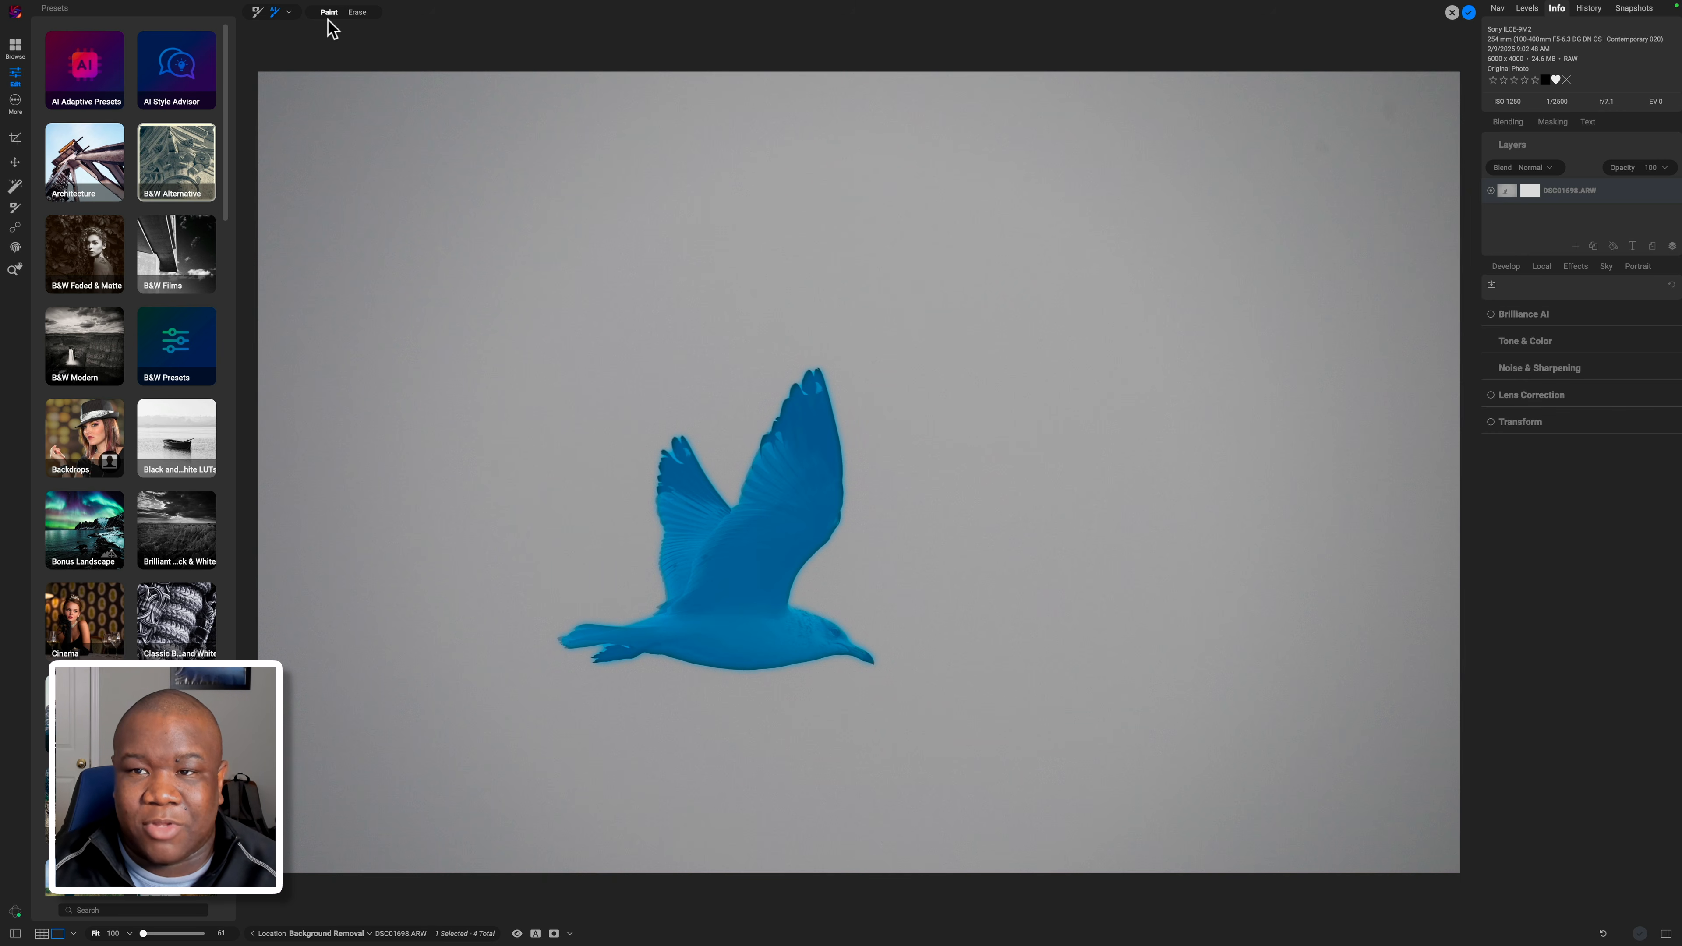
Apply the Quick Mask to cut the gull out of the sky.
left_click(1469, 14)
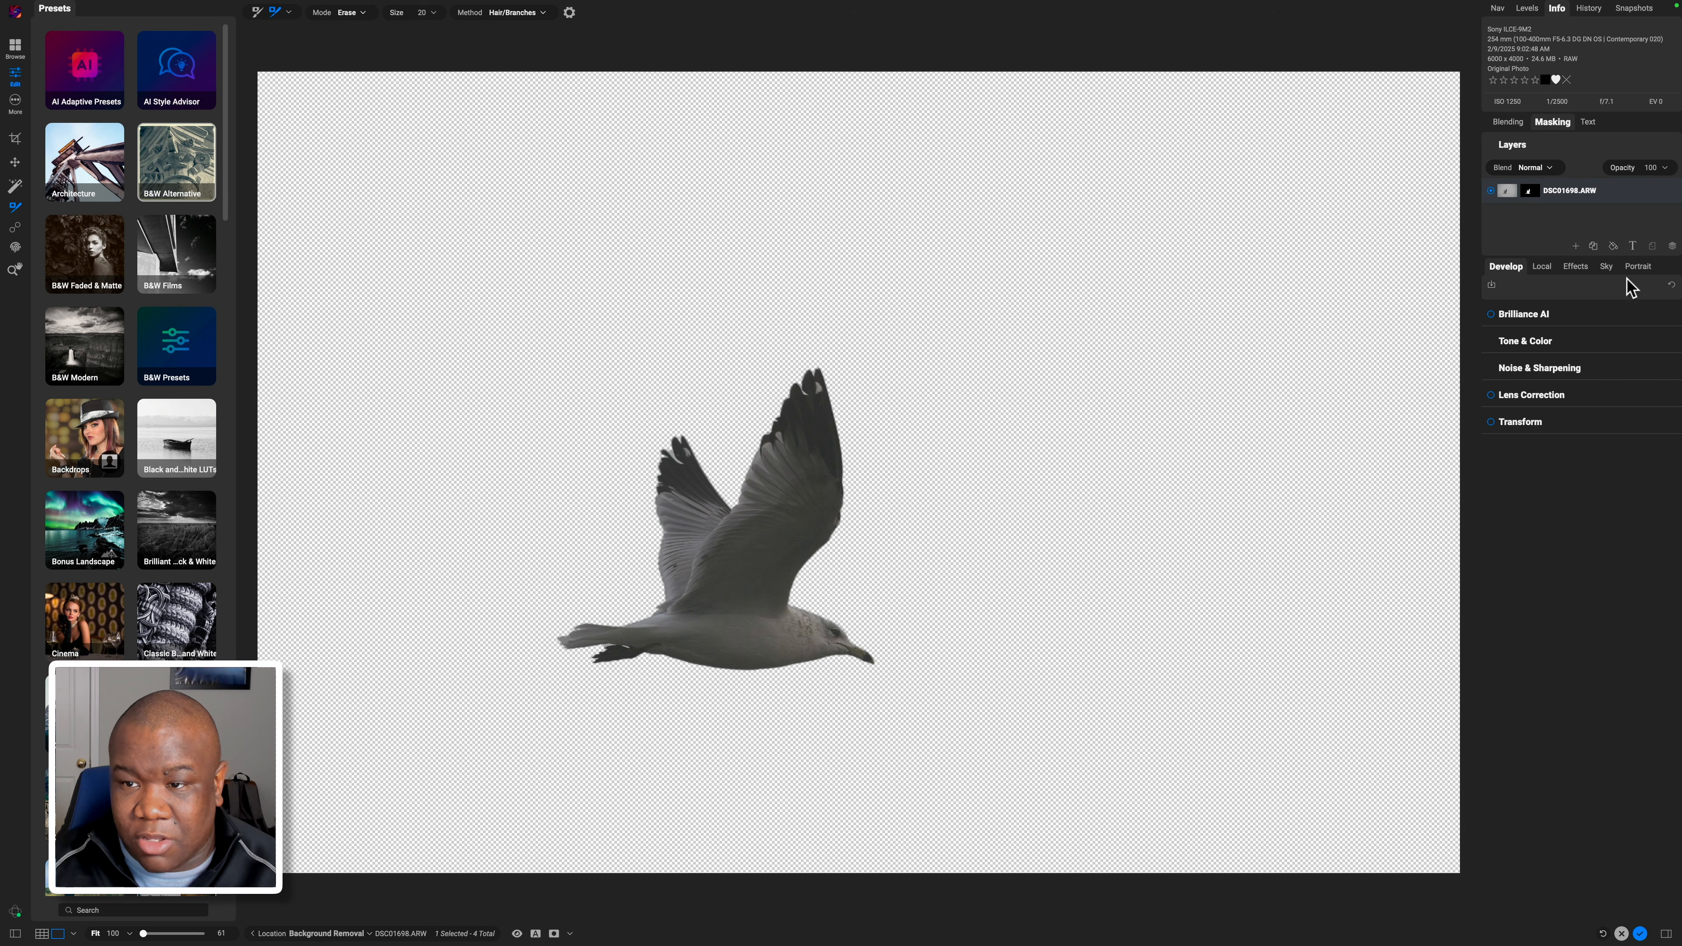
Add a strong blue Color Fill layer above the gull layer.
left_click(1615, 247)
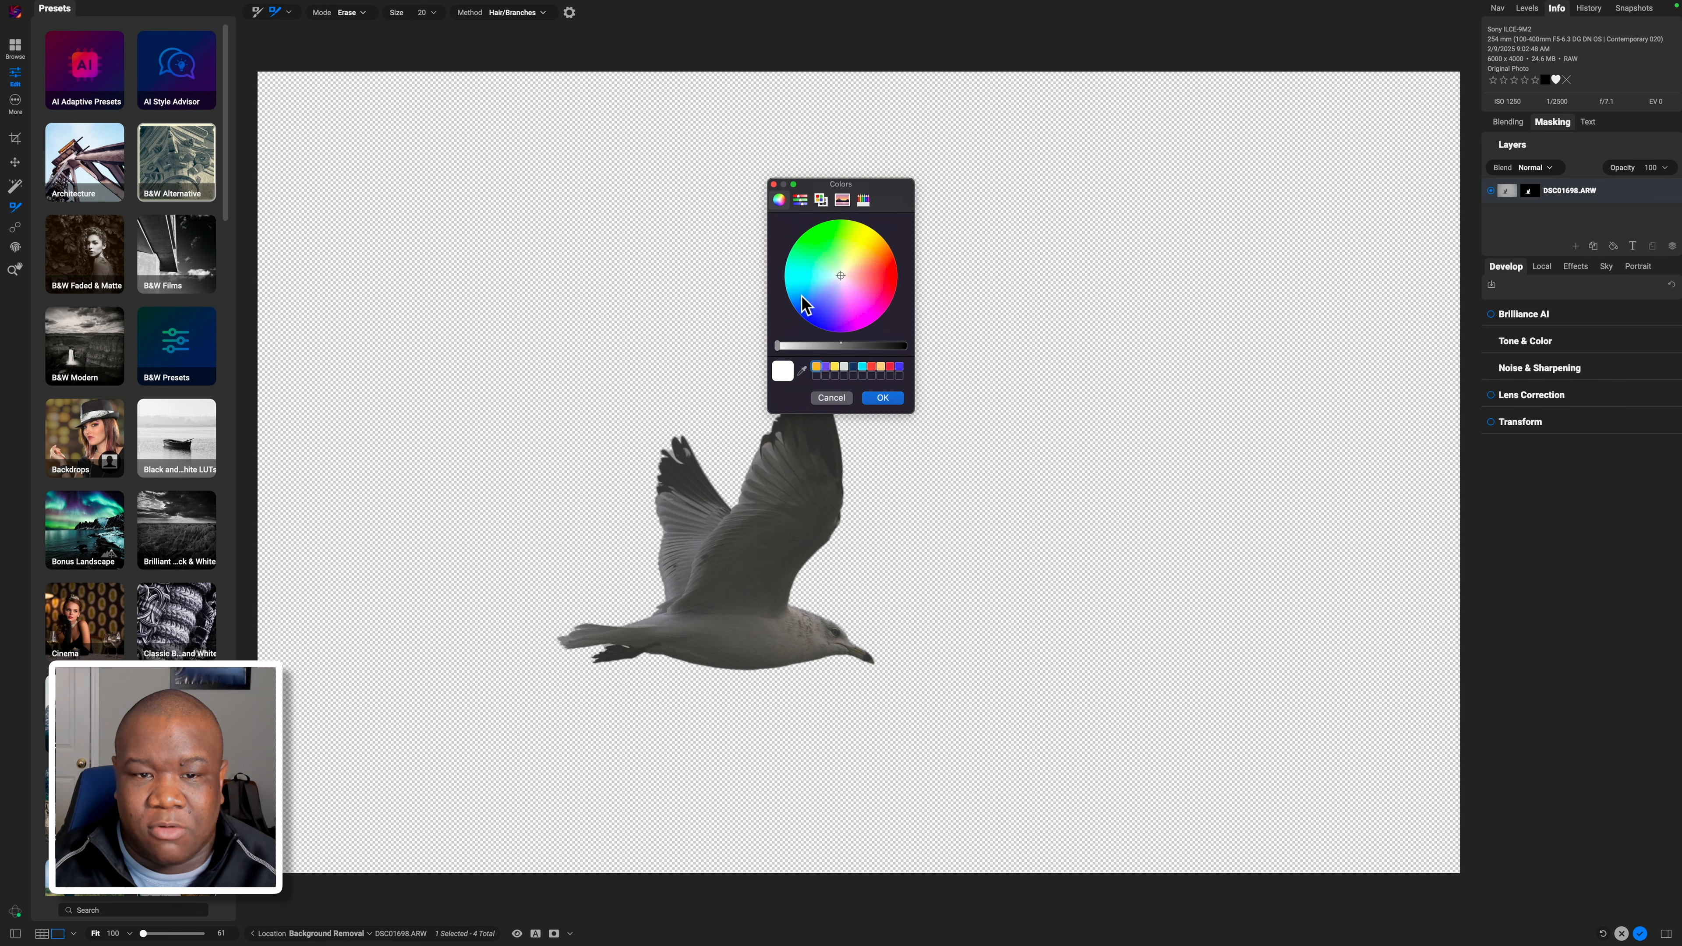
left_click(809, 313)
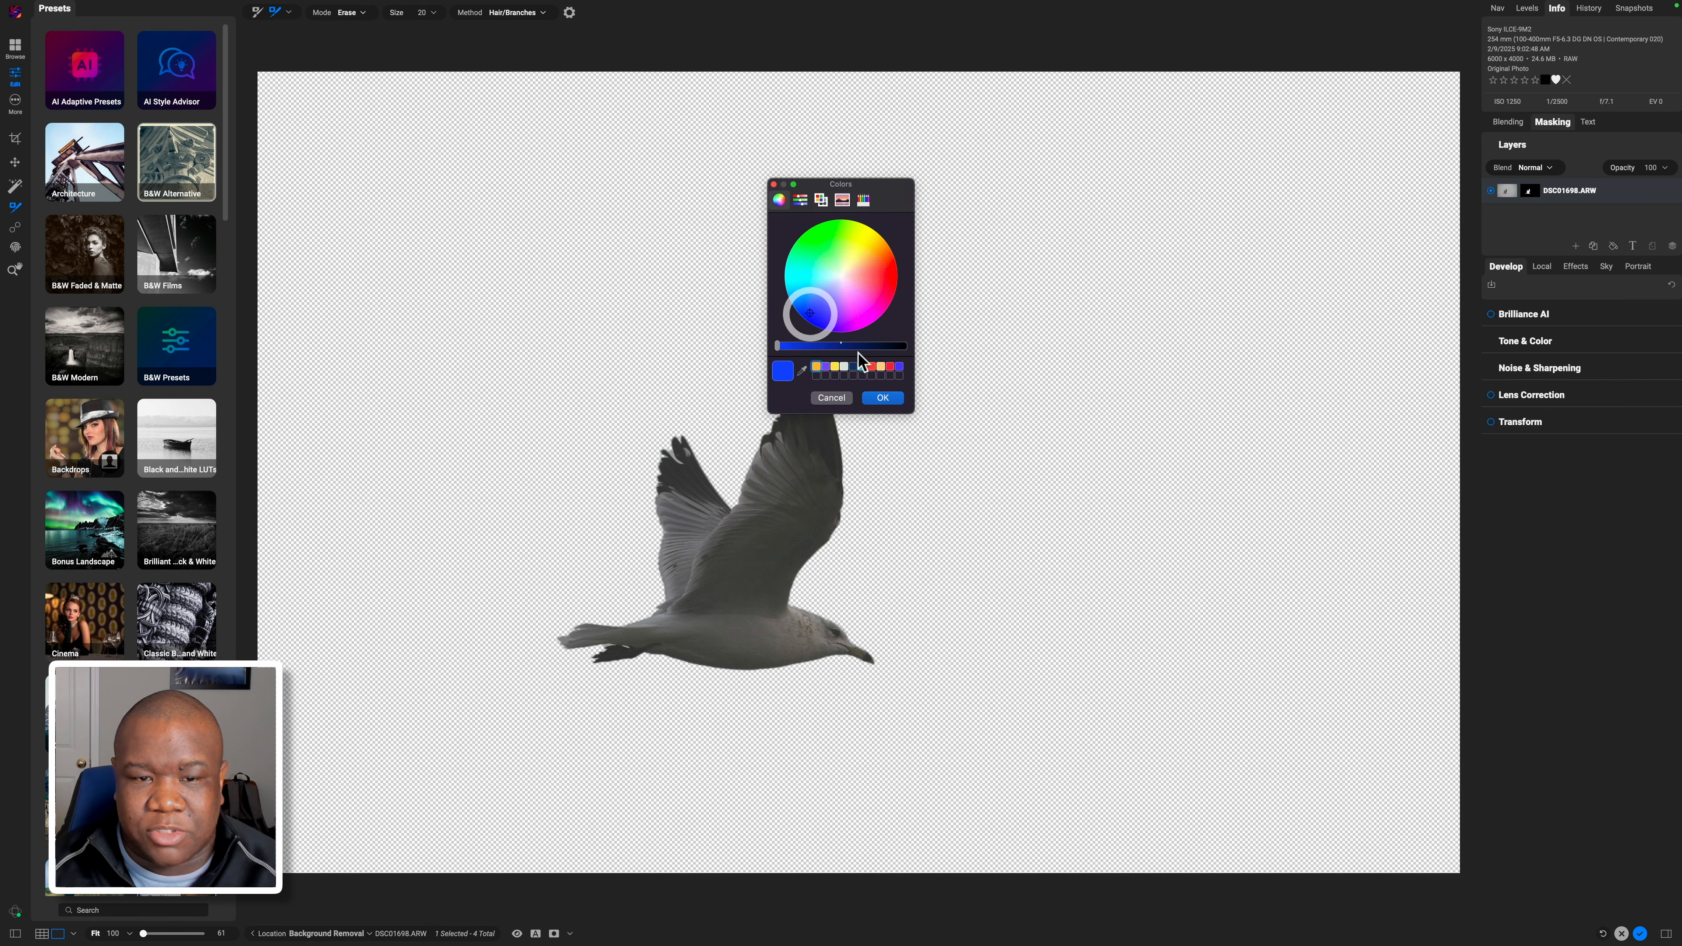
left_click(883, 398)
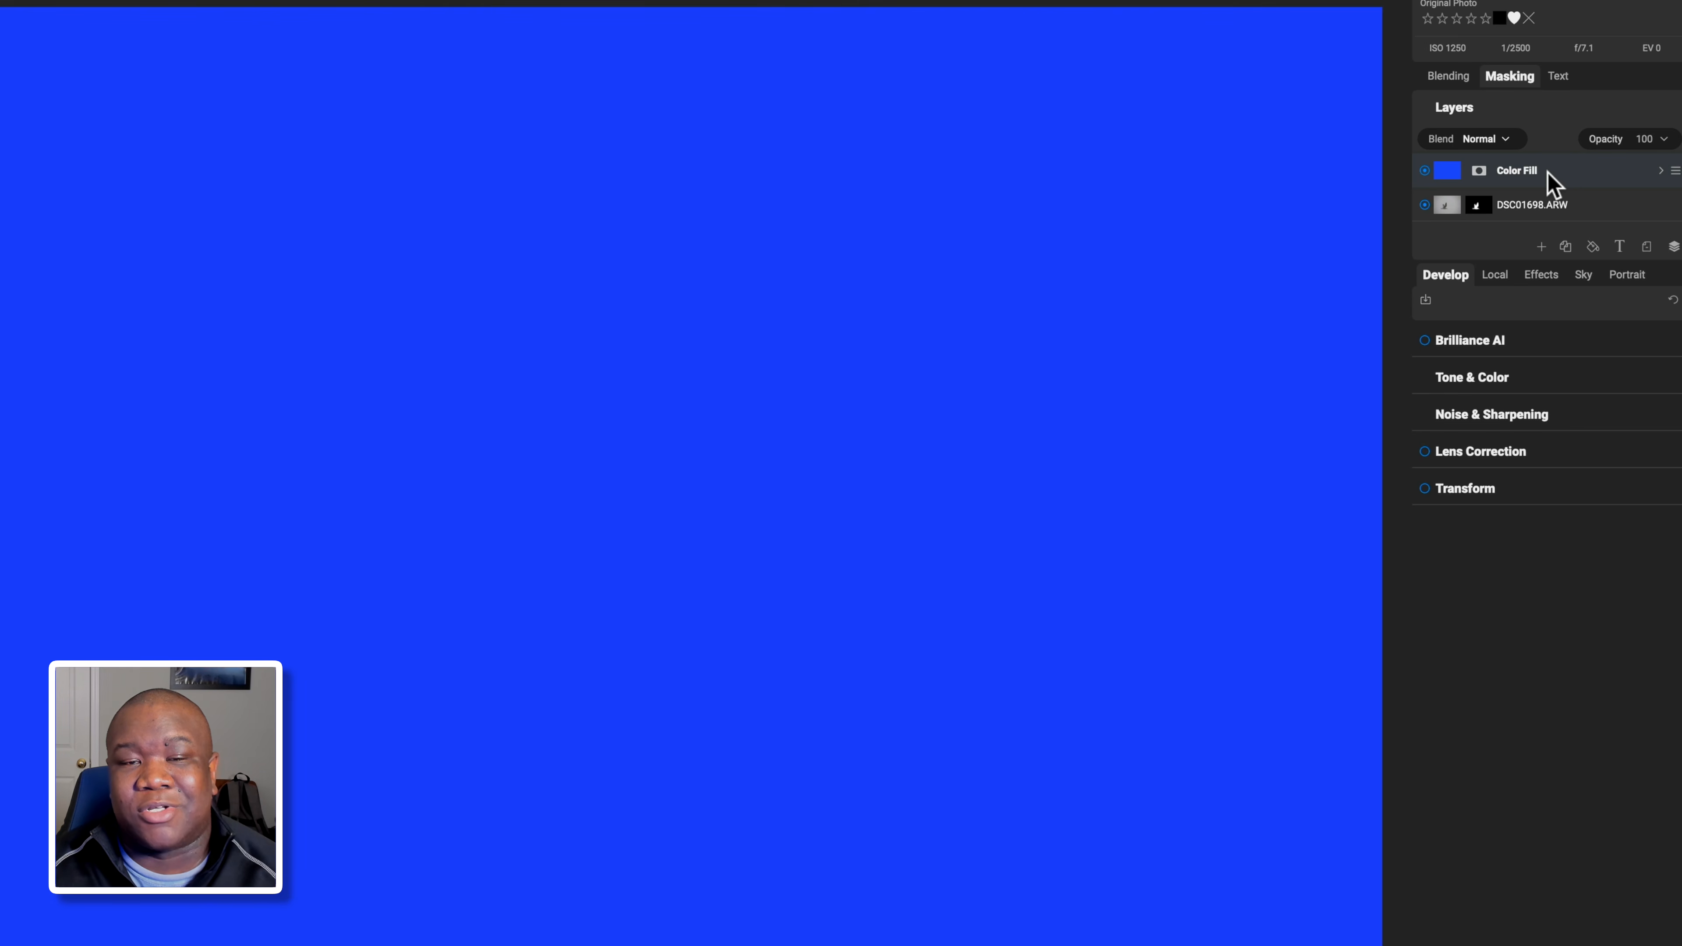
Move the blue Color Fill layer below the DSC01698.ARW gull layer.
left_click_drag(1548, 174, 1478, 225)
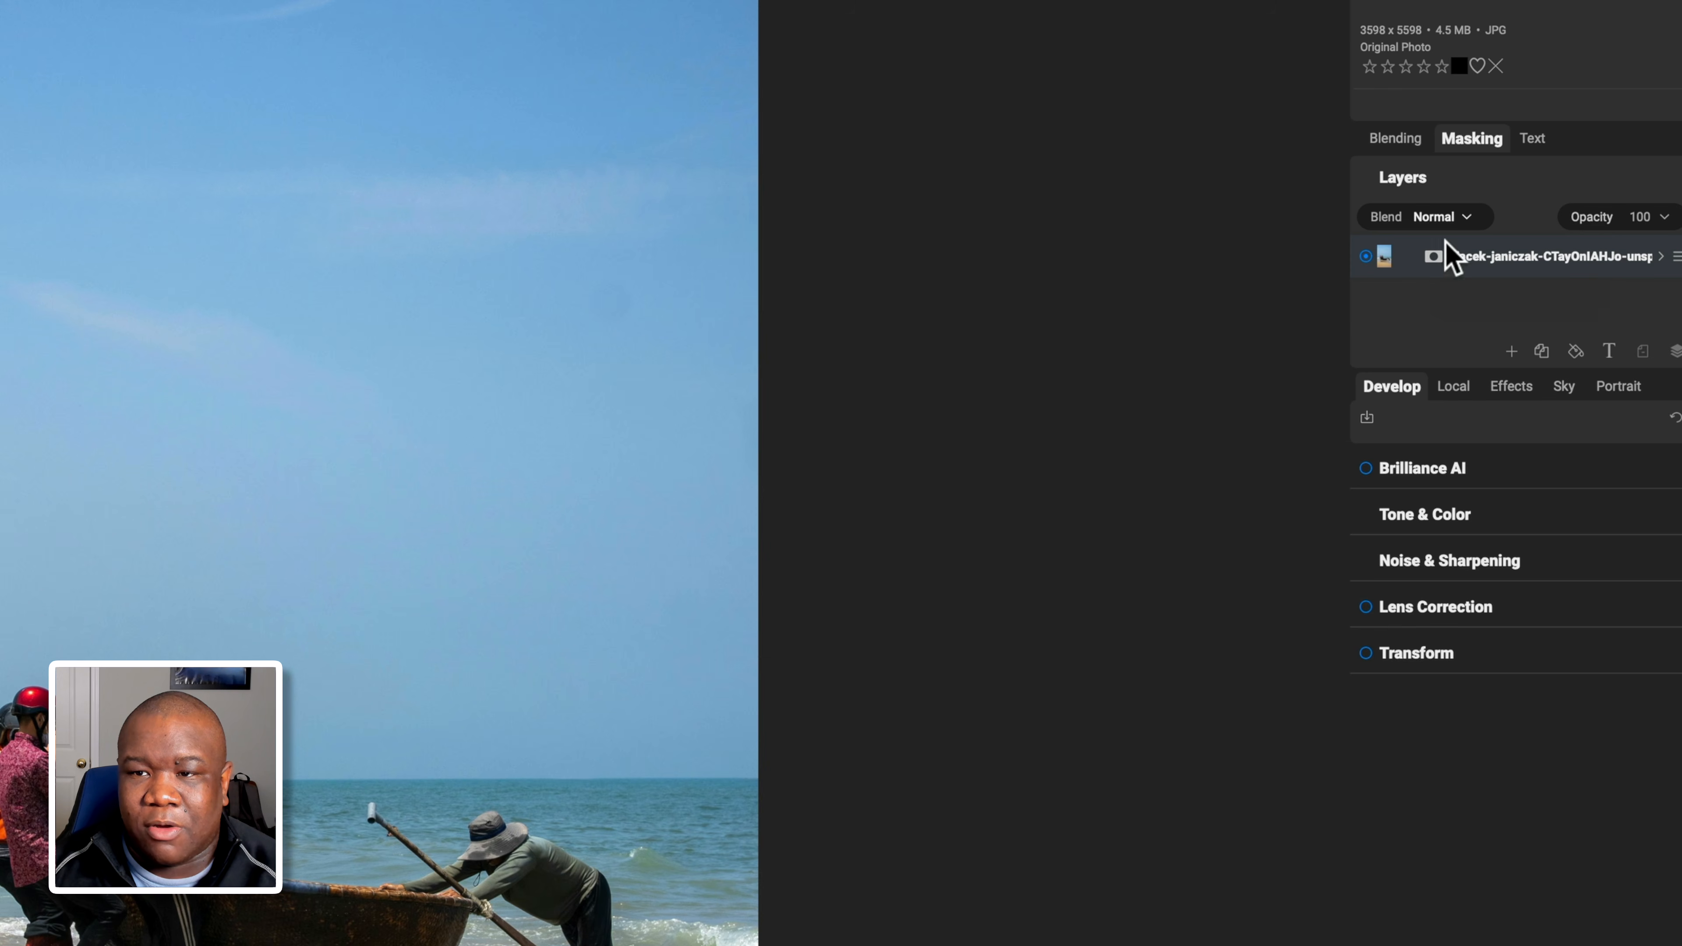
Add a mask to the beach photo layer and select the Quick Mask AI Brush.
left_click(1433, 257)
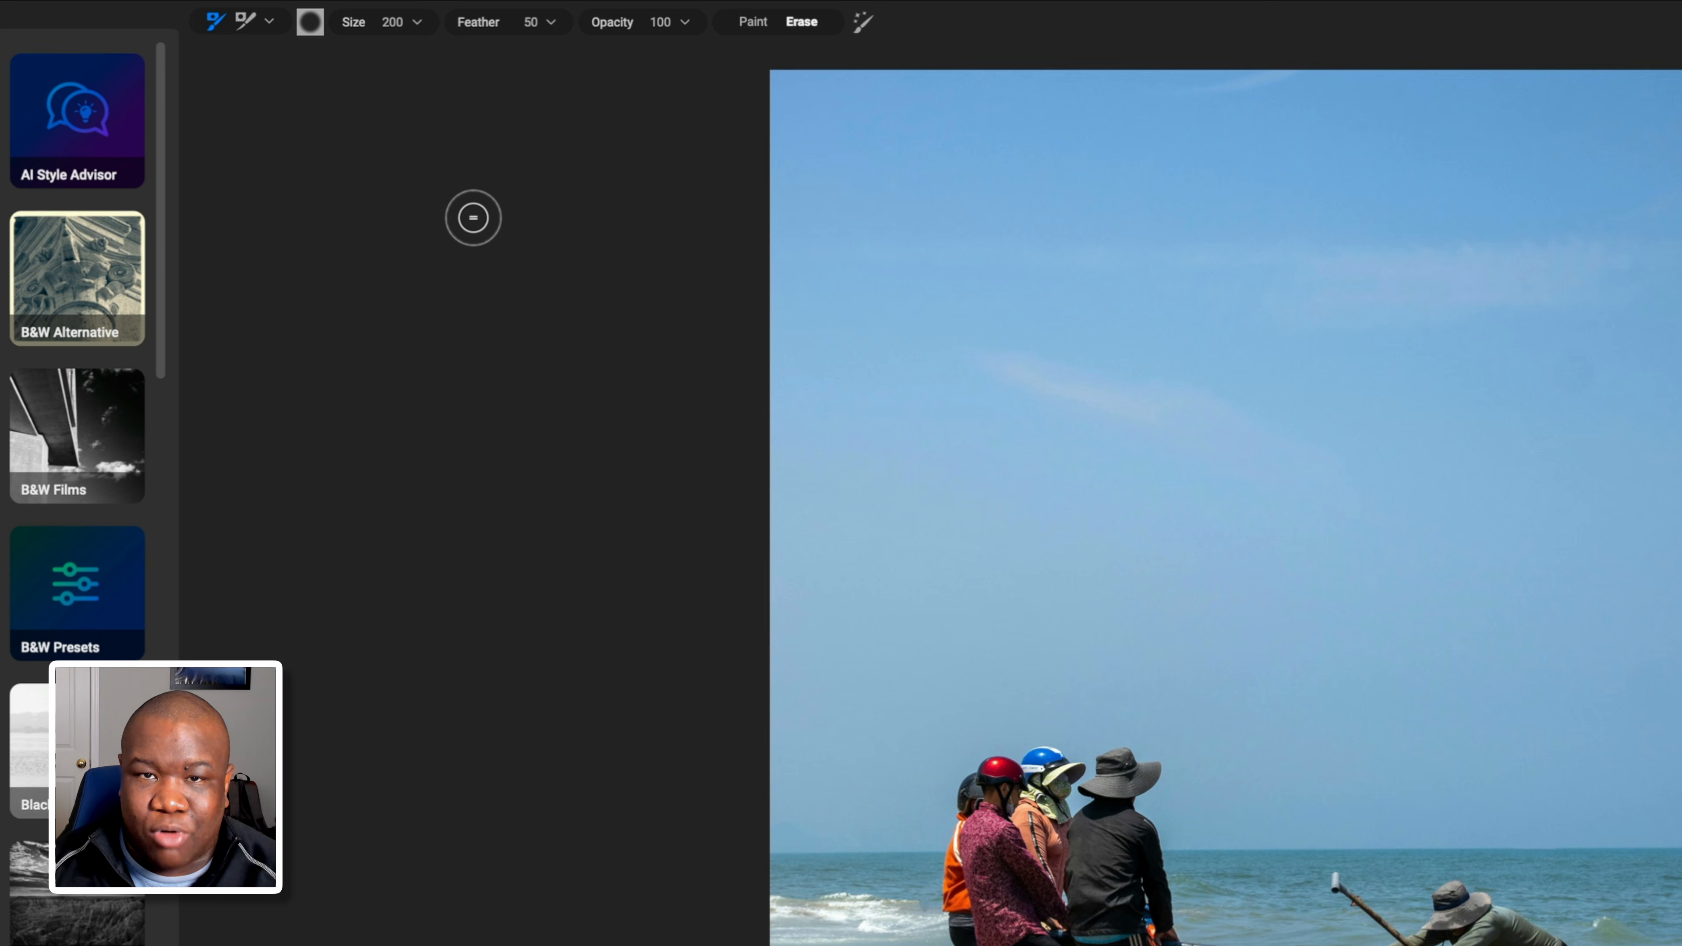
left_click(270, 21)
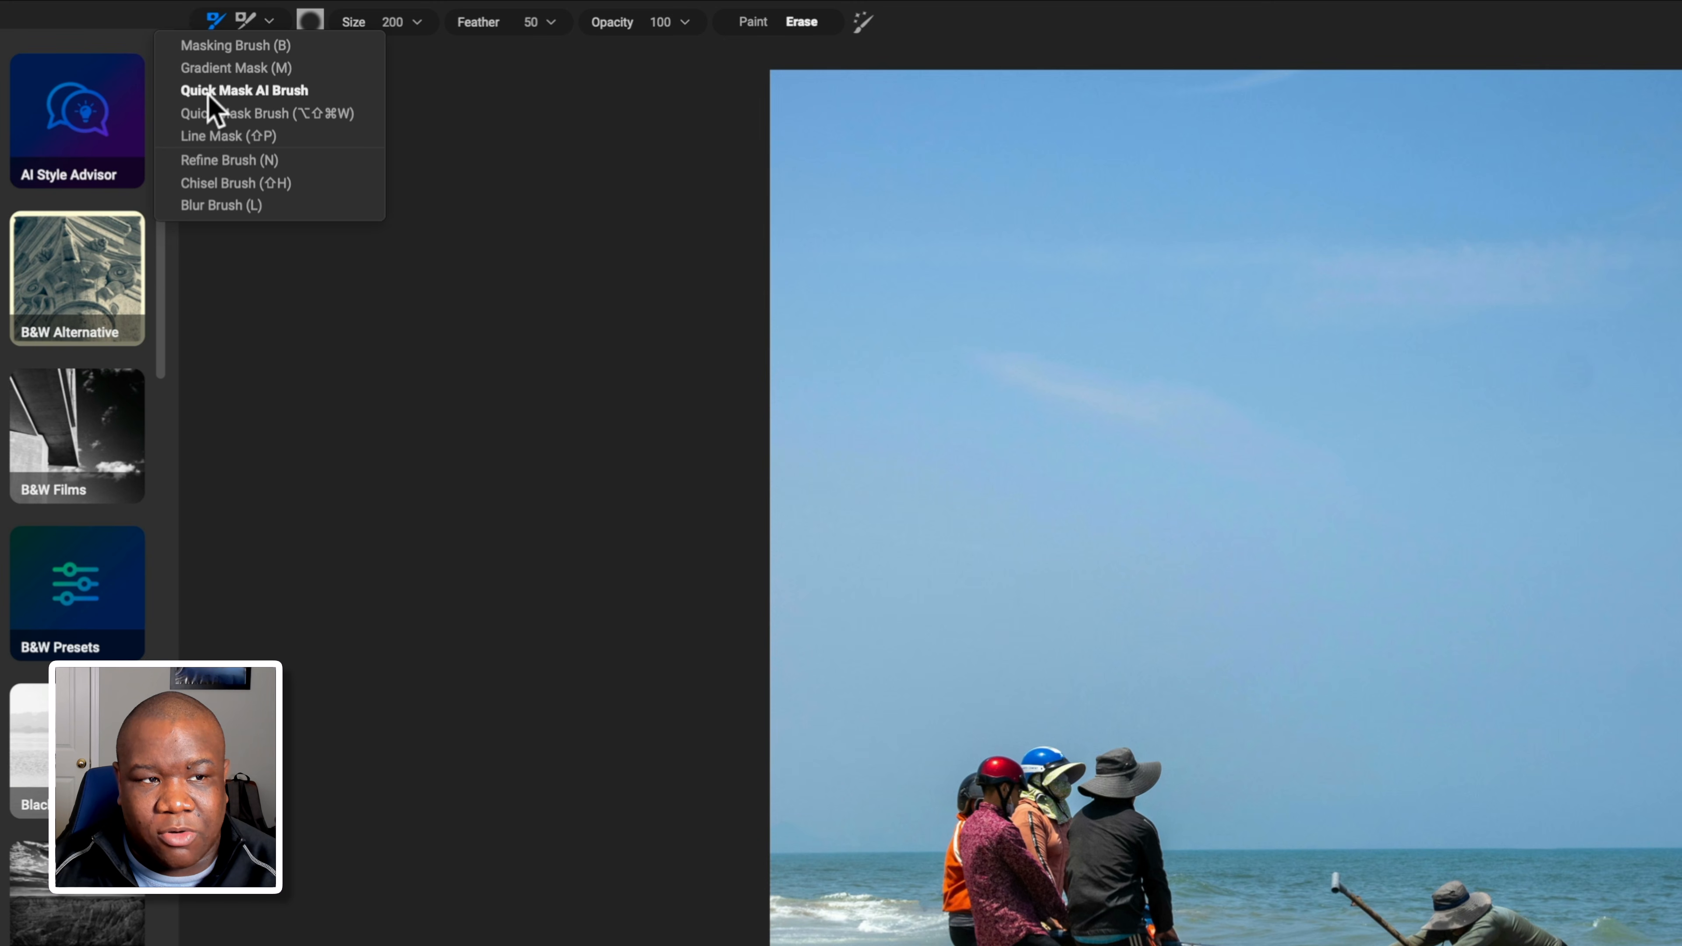
left_click(279, 90)
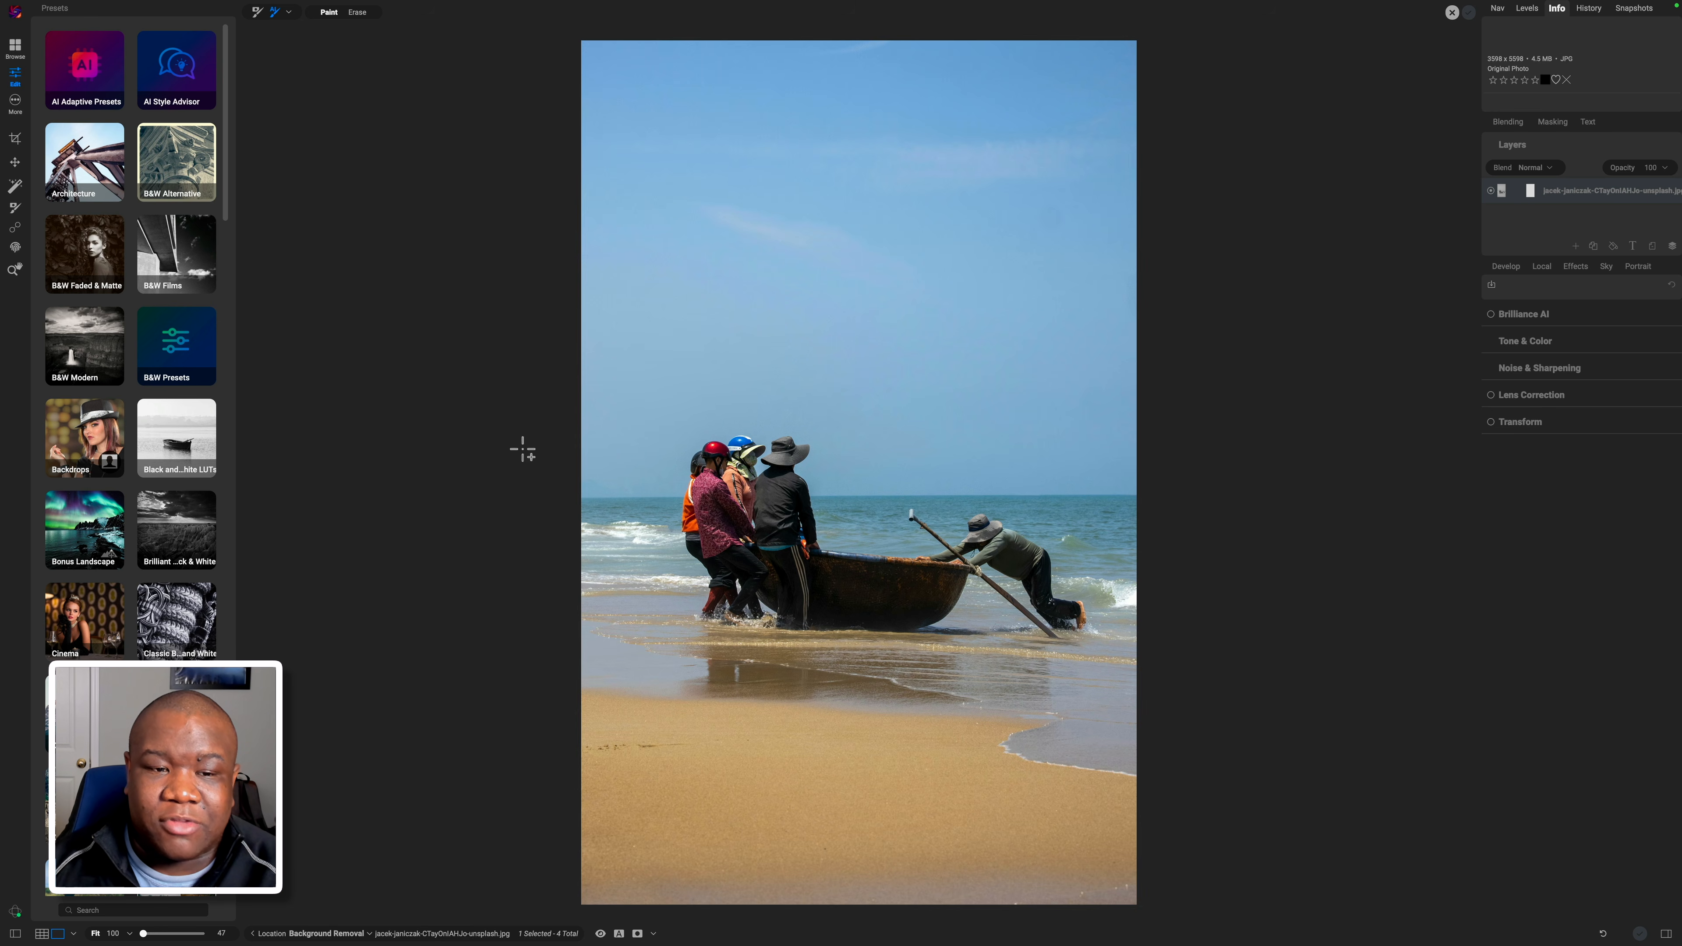
AI-mask the people and round boat, undoing the first attempt that spilled onto the water.
left_click_drag(571, 364, 1139, 676)
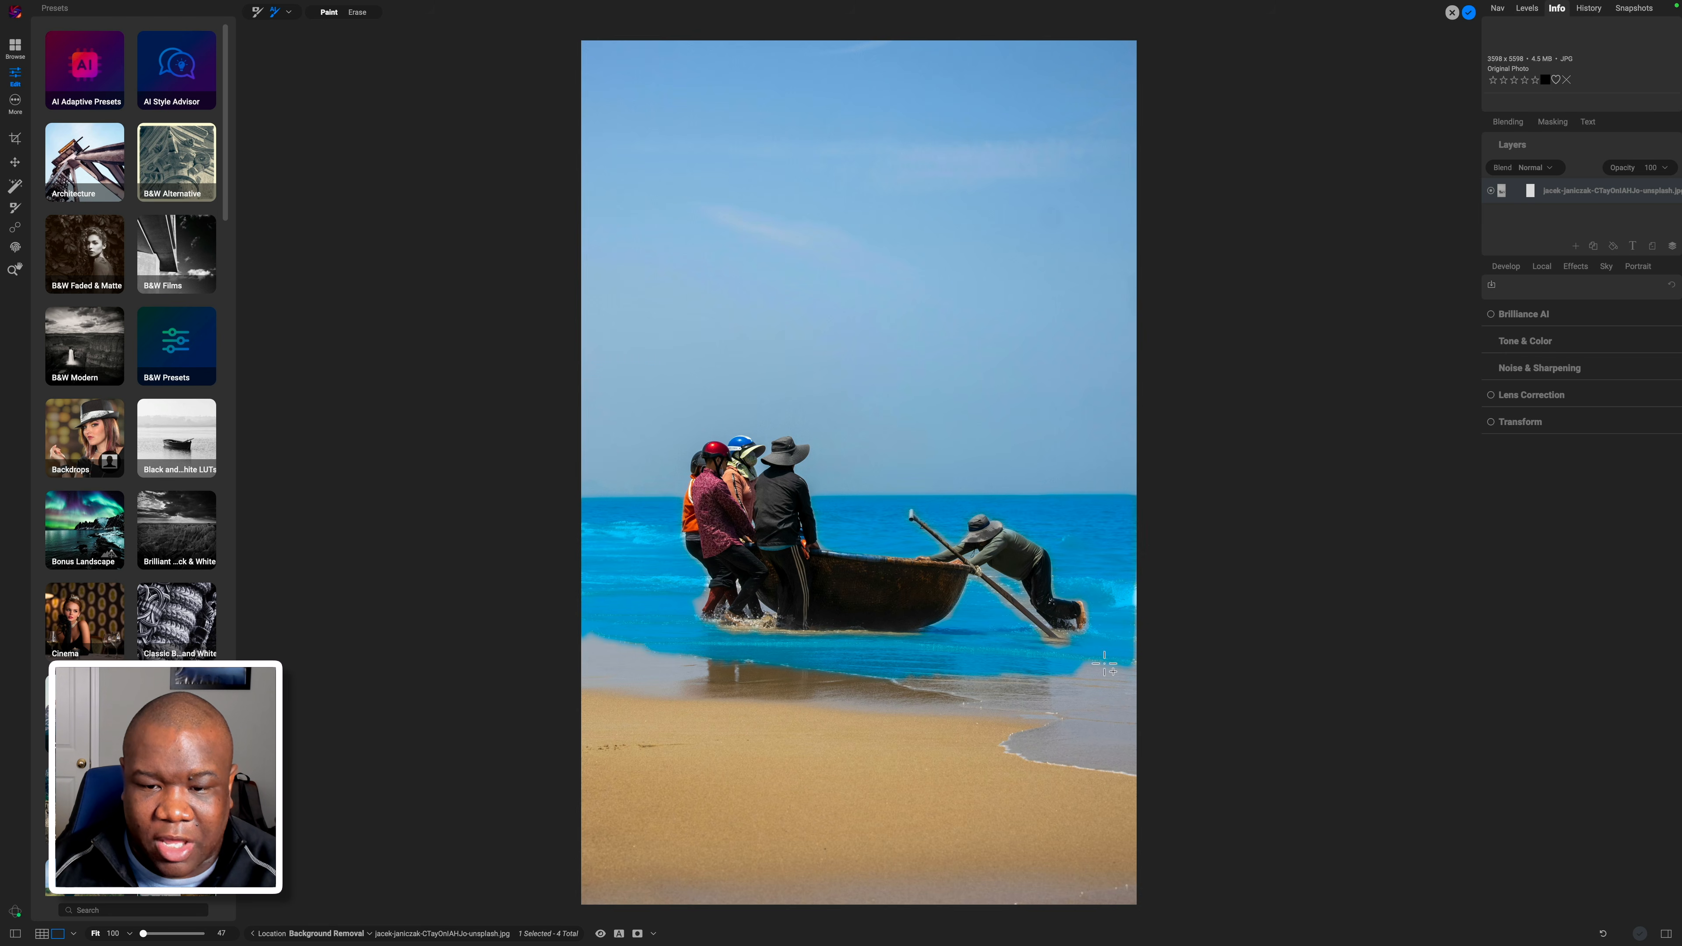
left_click(894, 594)
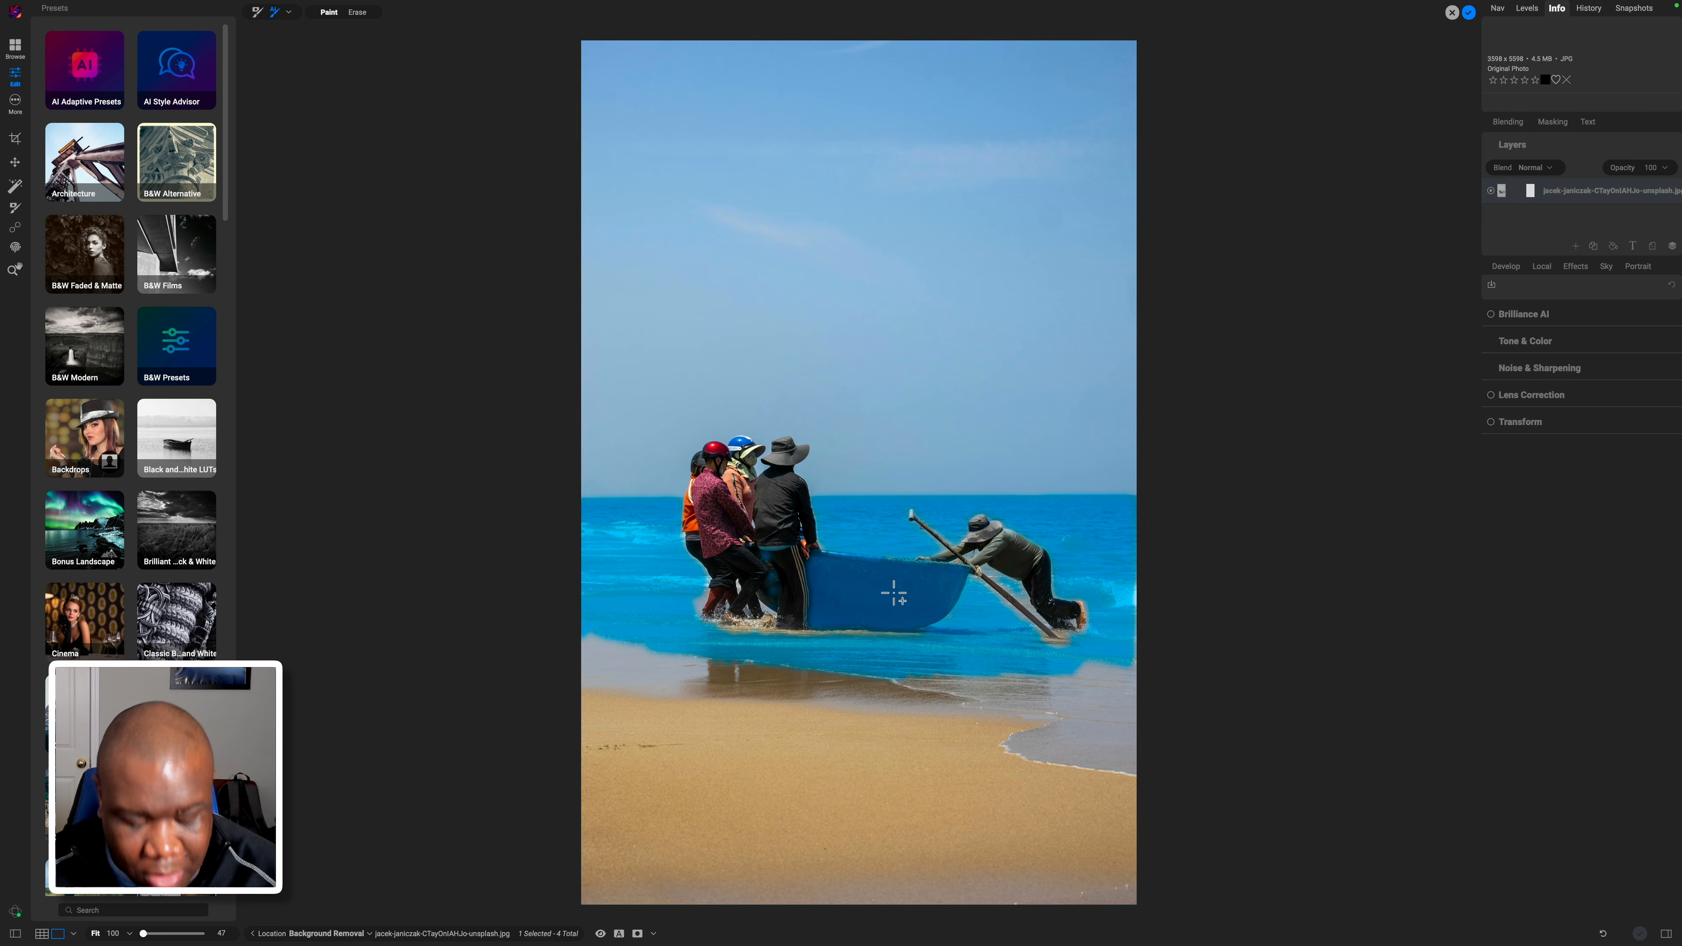
key("super+z")
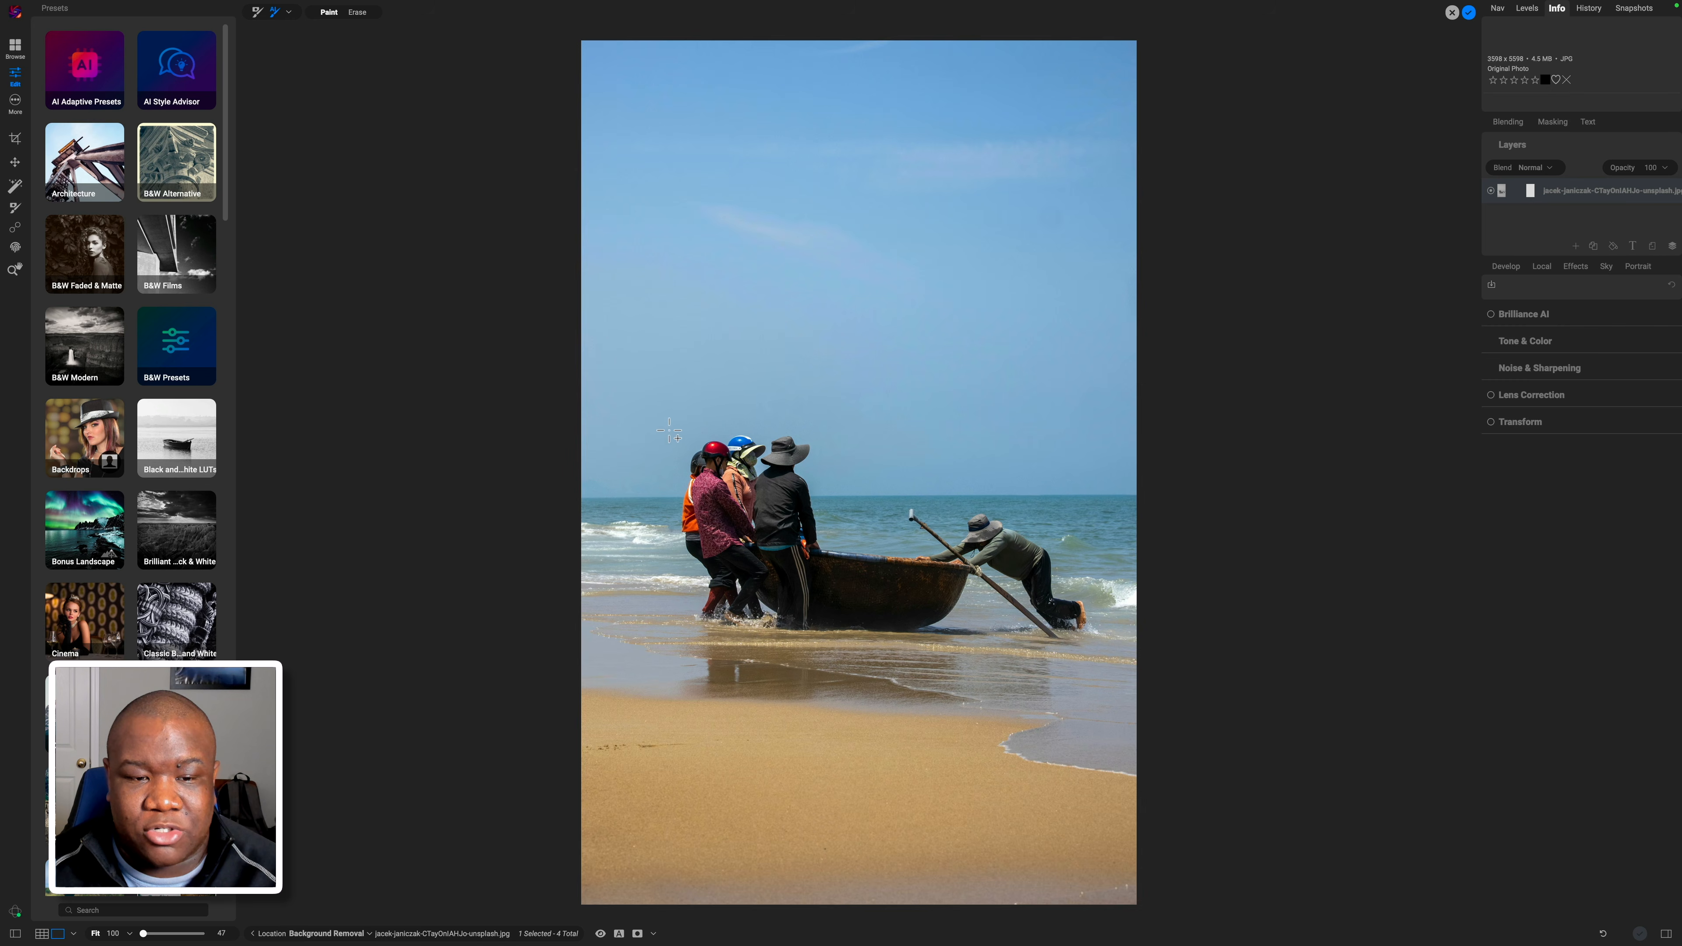
left_click_drag(755, 502, 1125, 662)
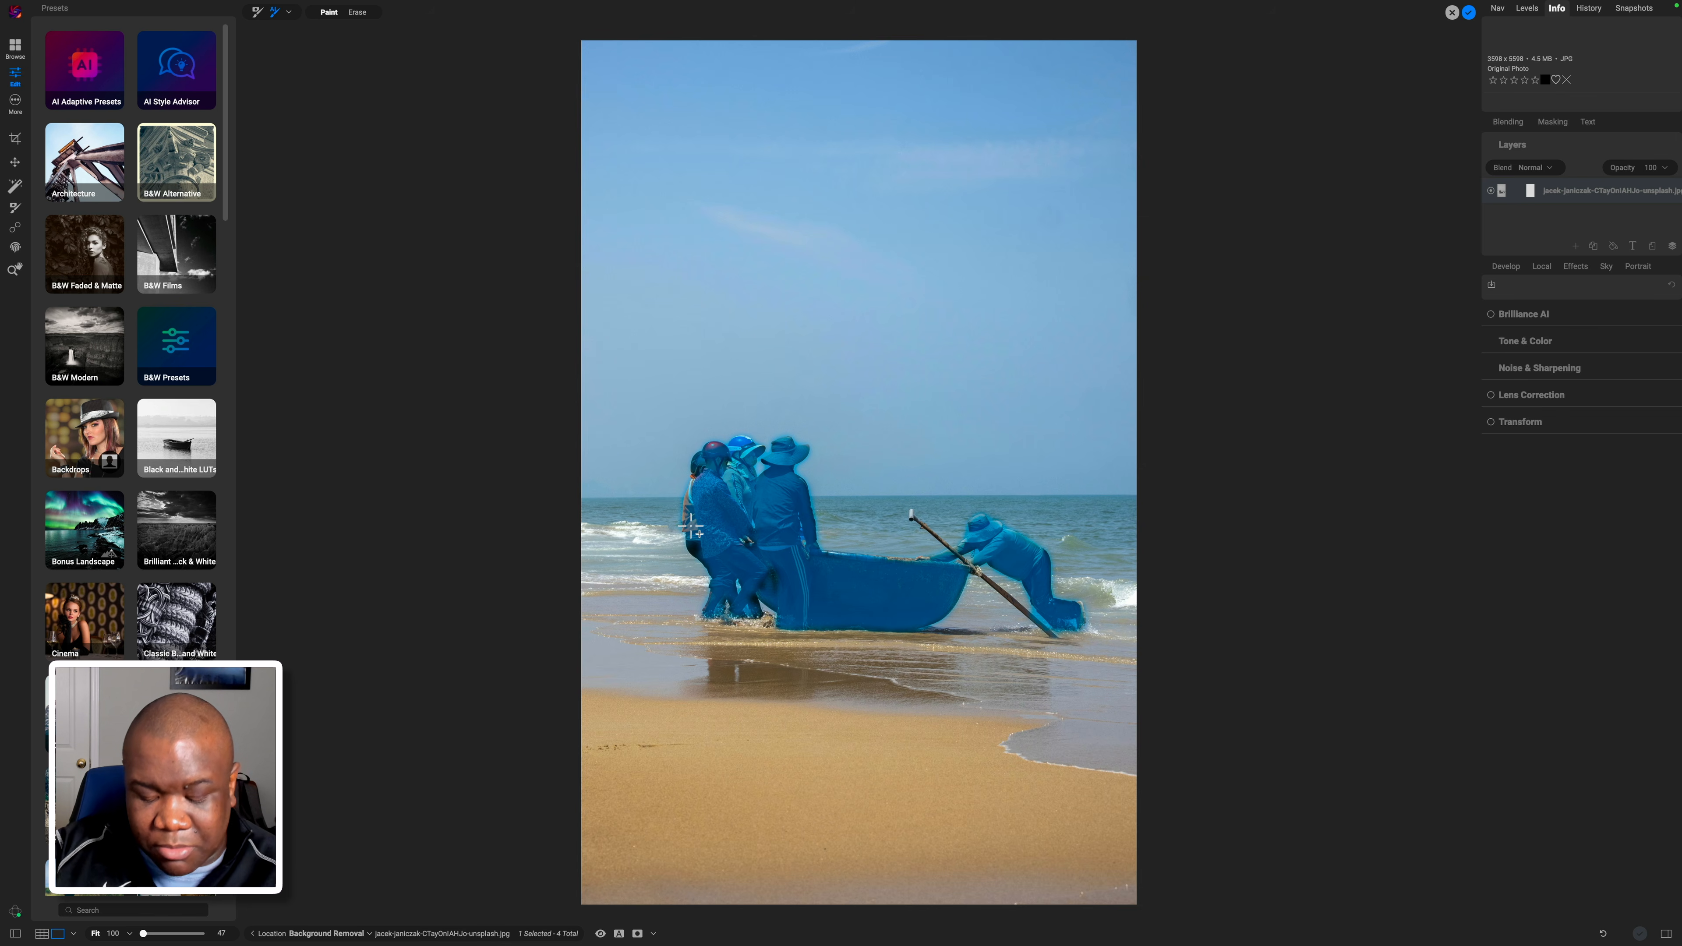
Zoom in and paint the missed vest, helmet, leg and boat spots into the mask.
scroll(691, 525, "up", 1)
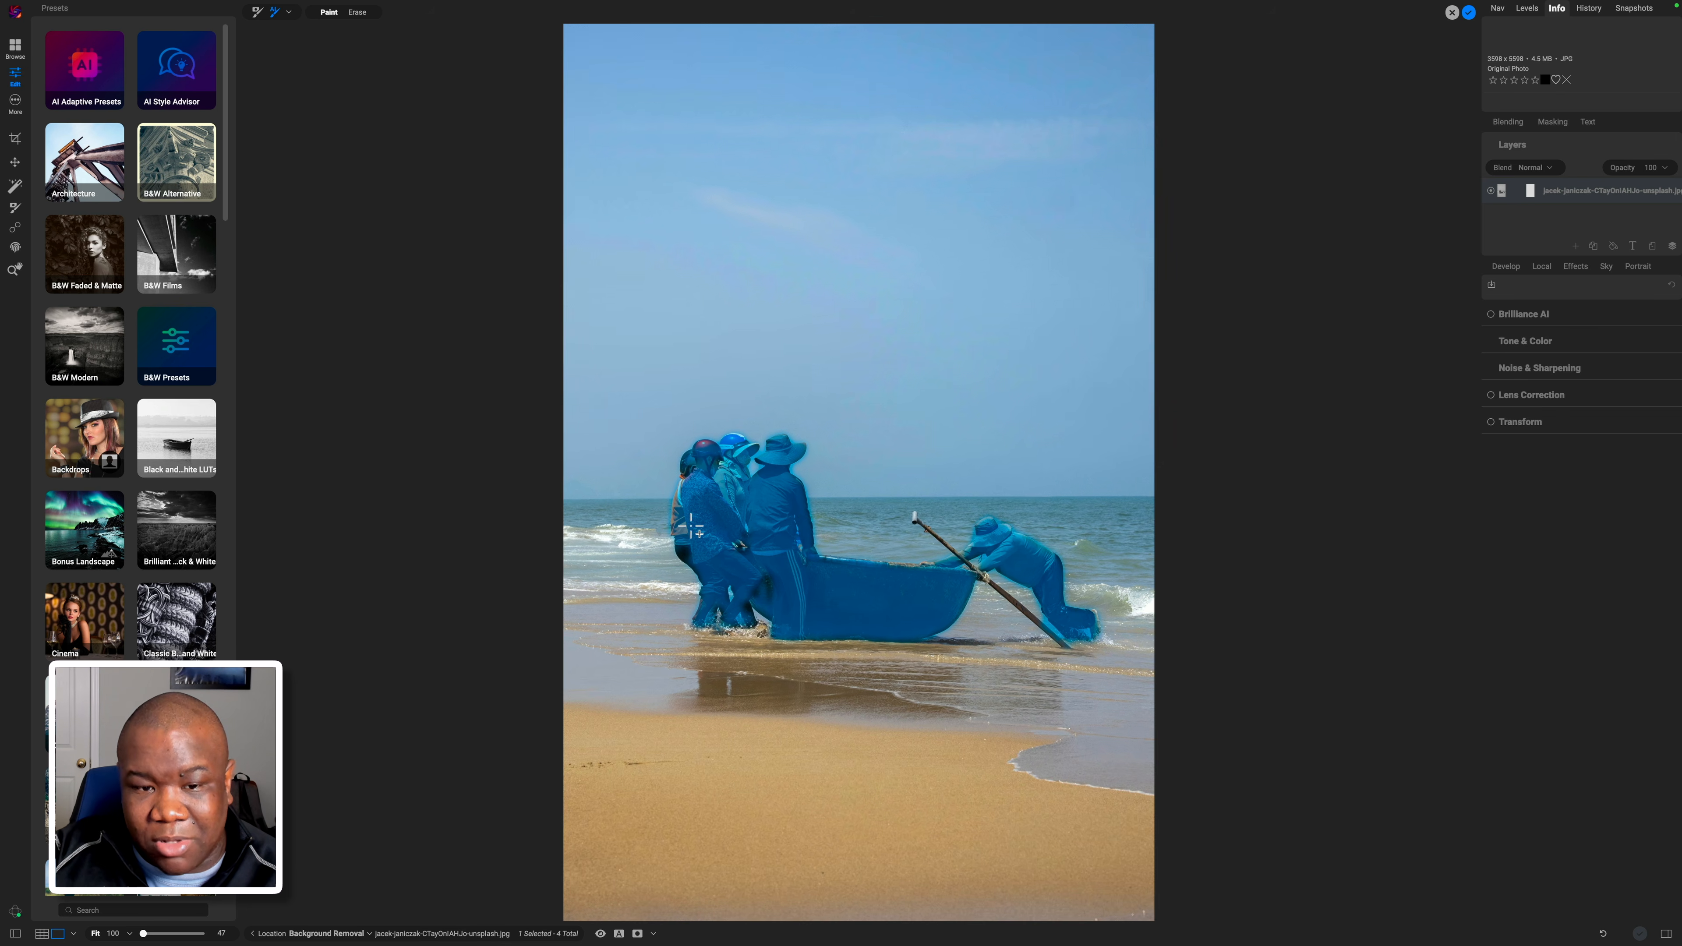
scroll(691, 526, "up", 4)
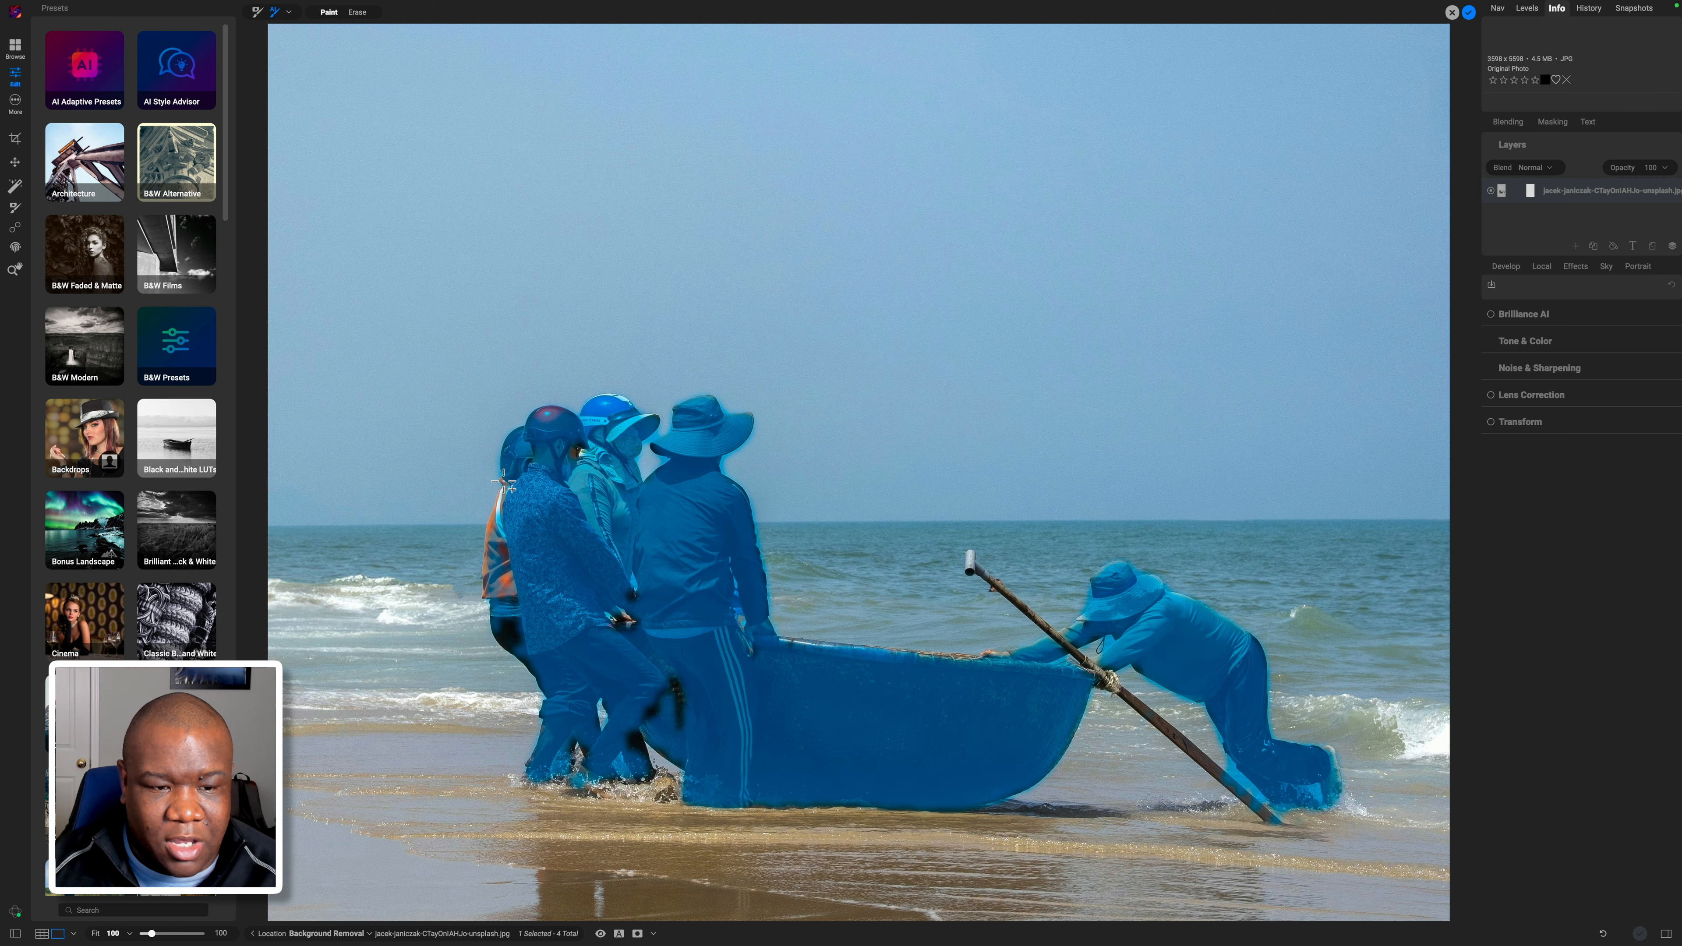
left_click(505, 481)
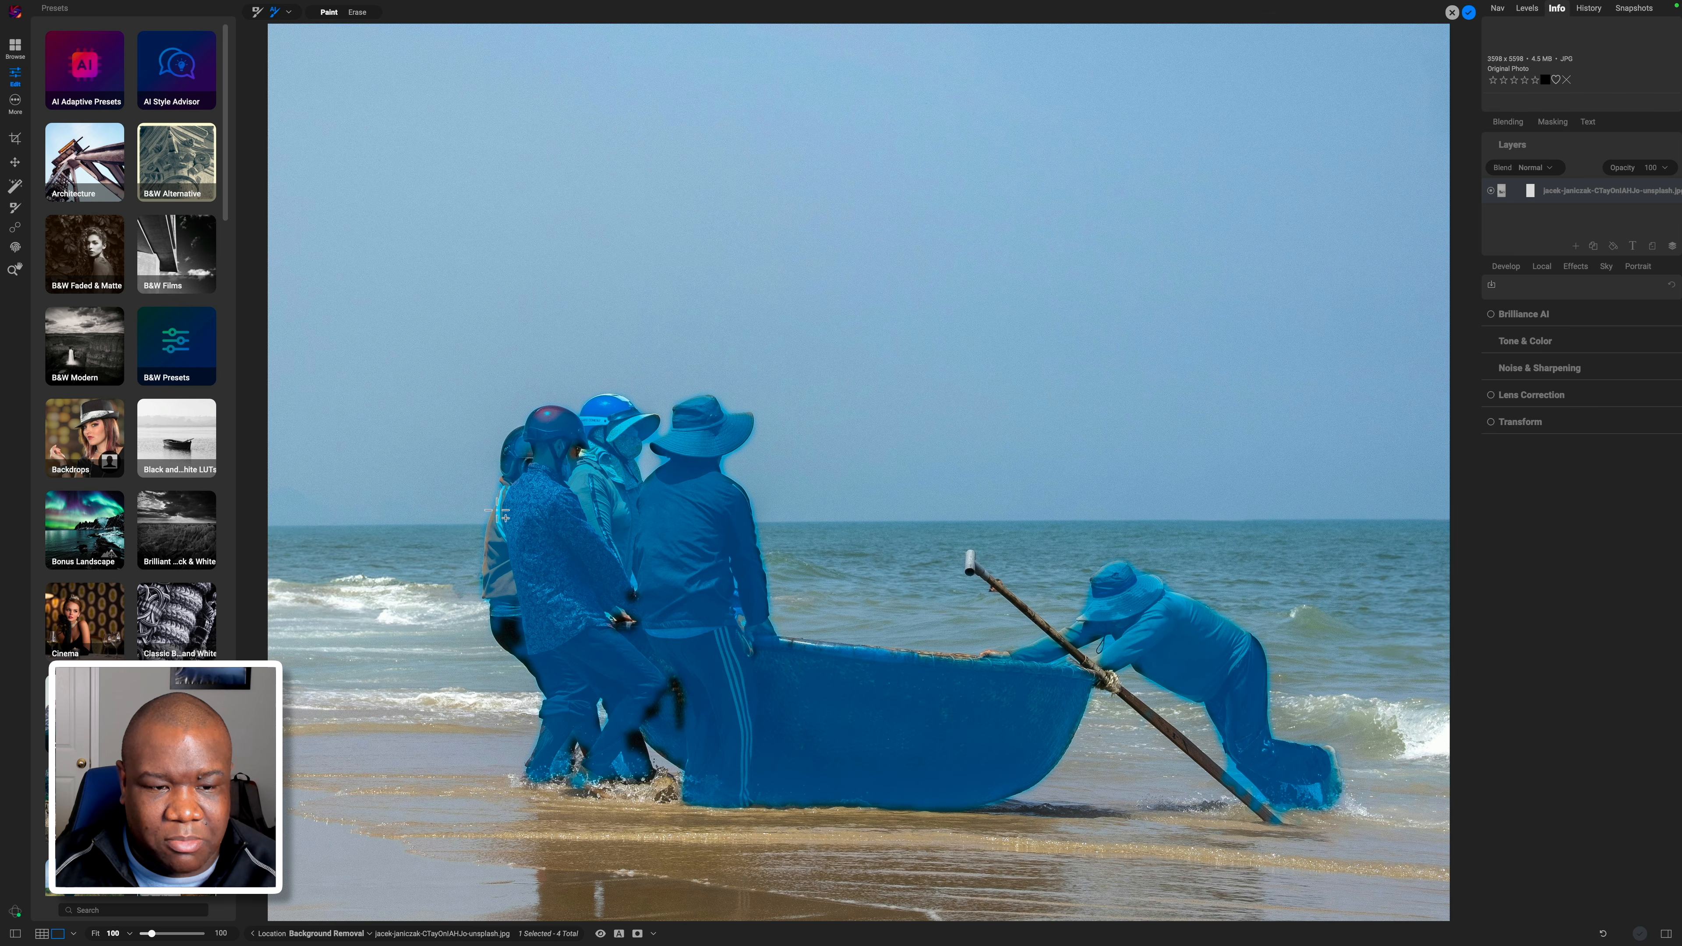
left_click(574, 452)
left_click(574, 452)
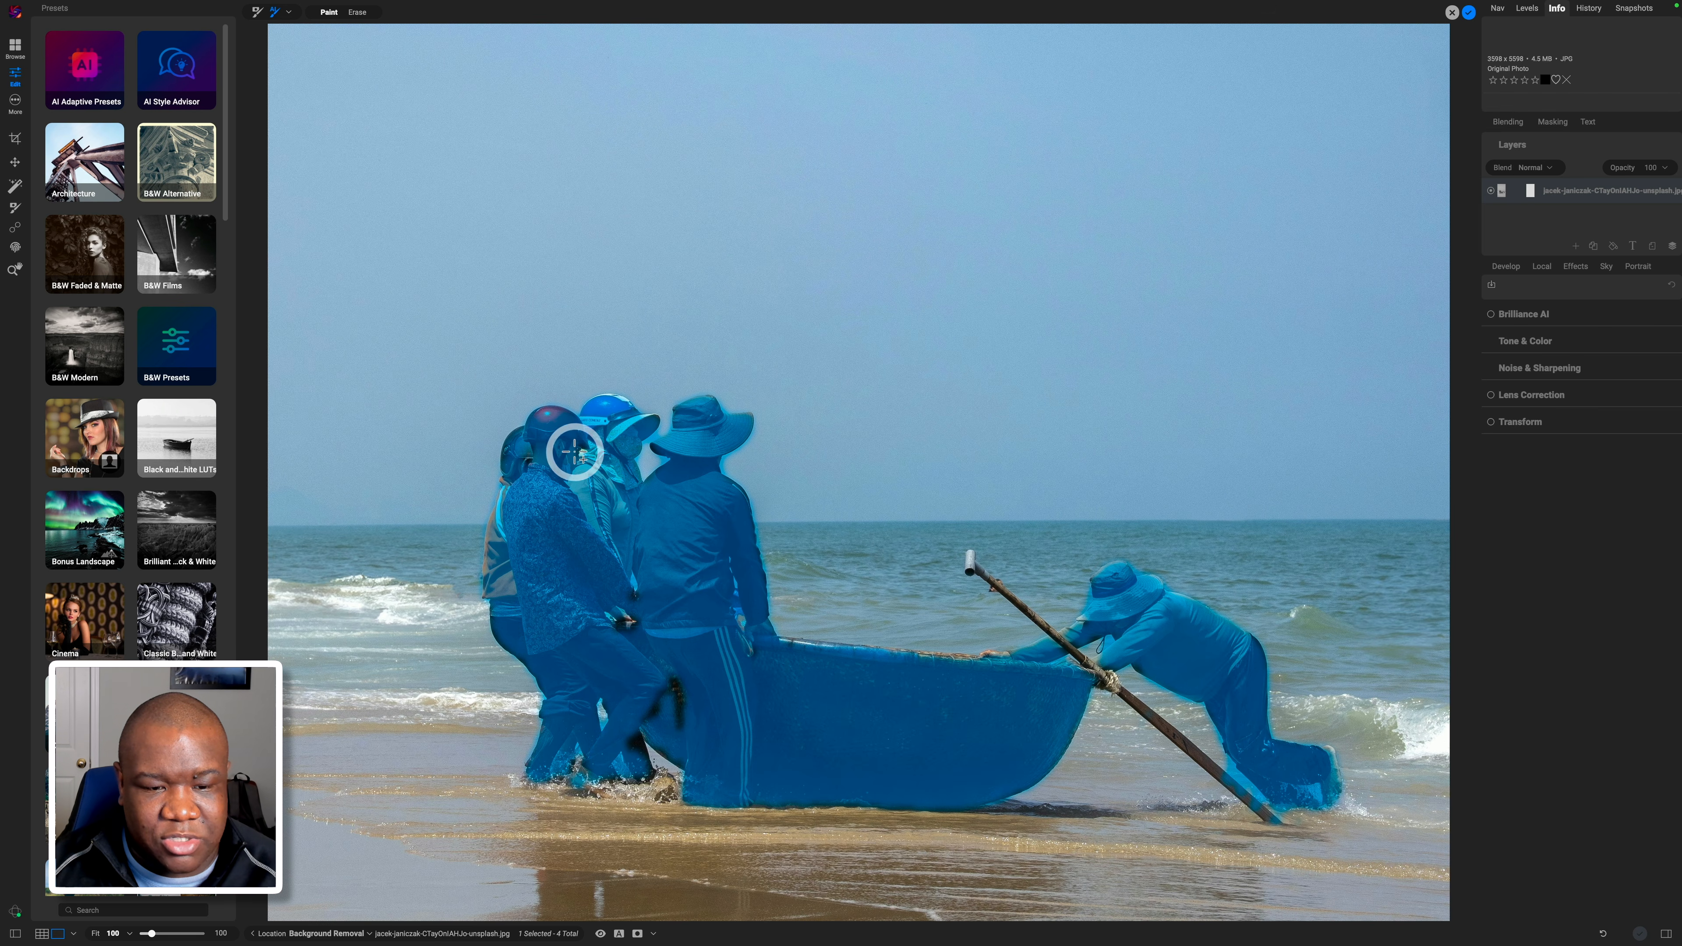
left_click(676, 693)
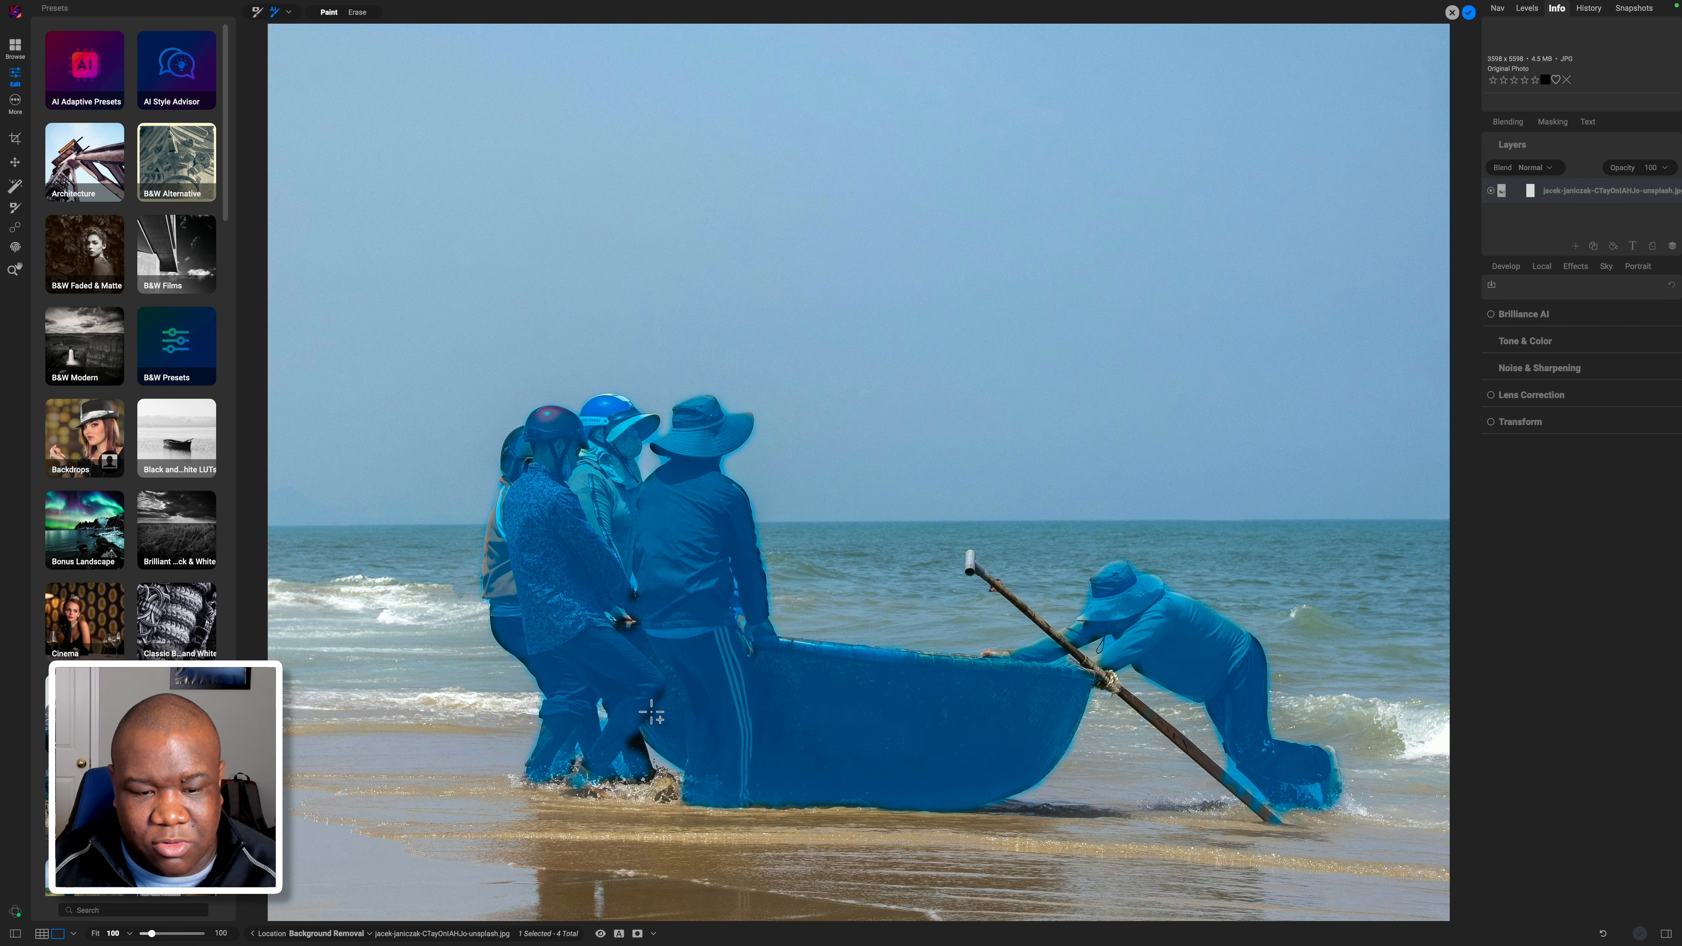
left_click(652, 712)
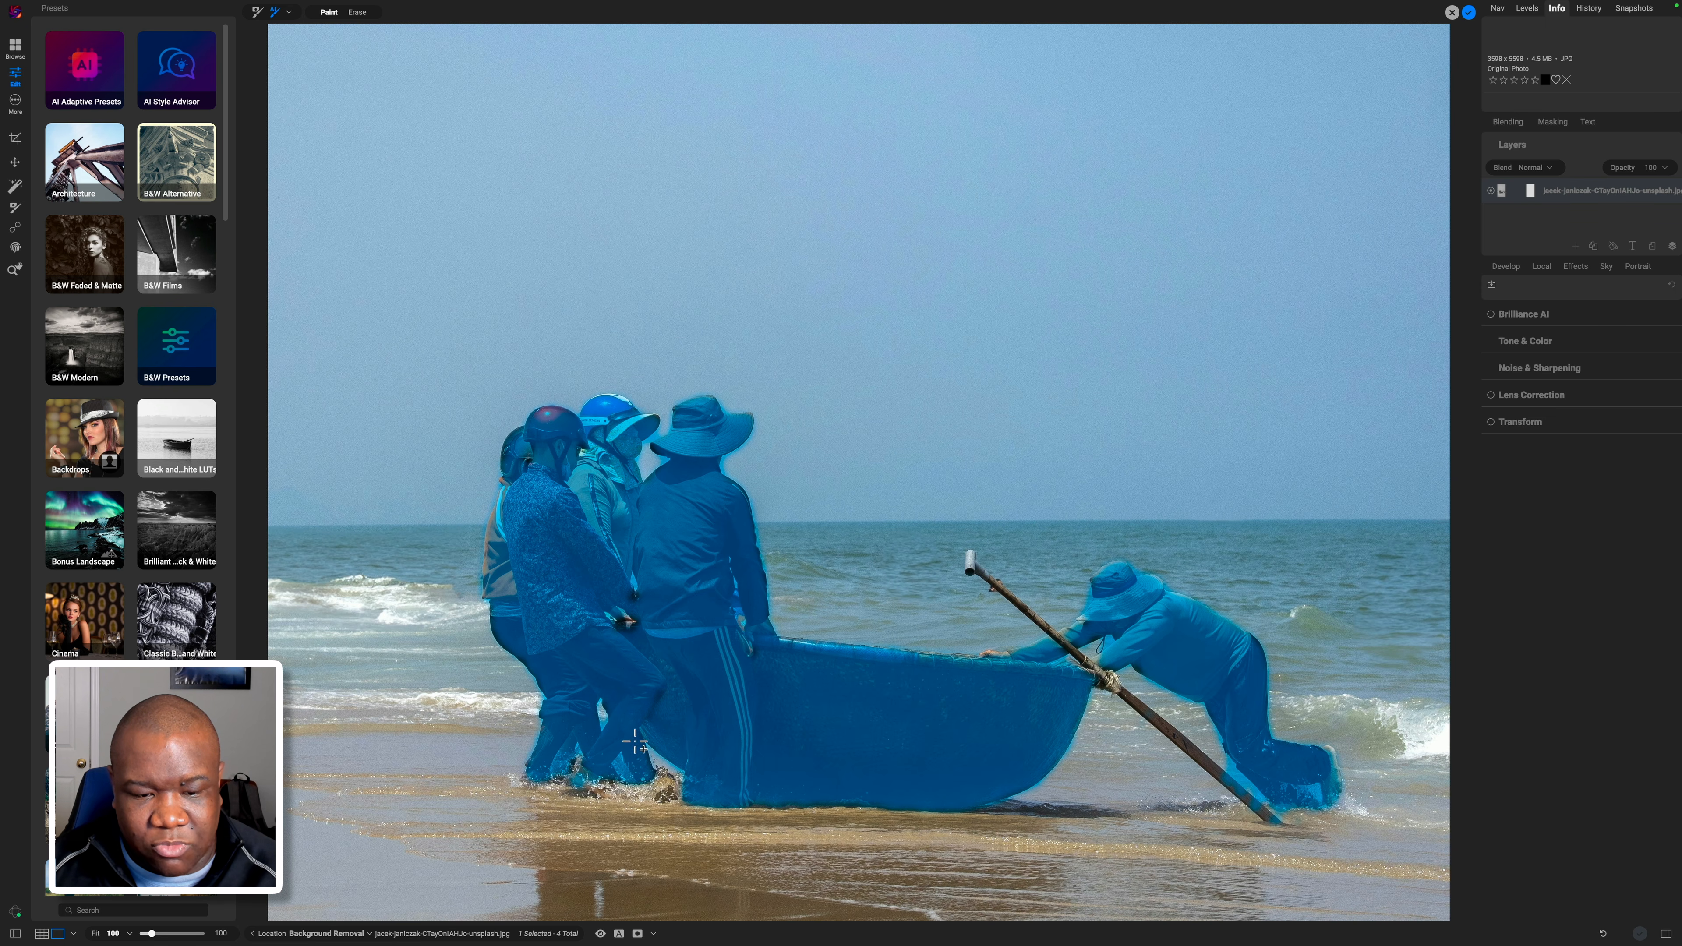
left_click(634, 743)
left_click(626, 621)
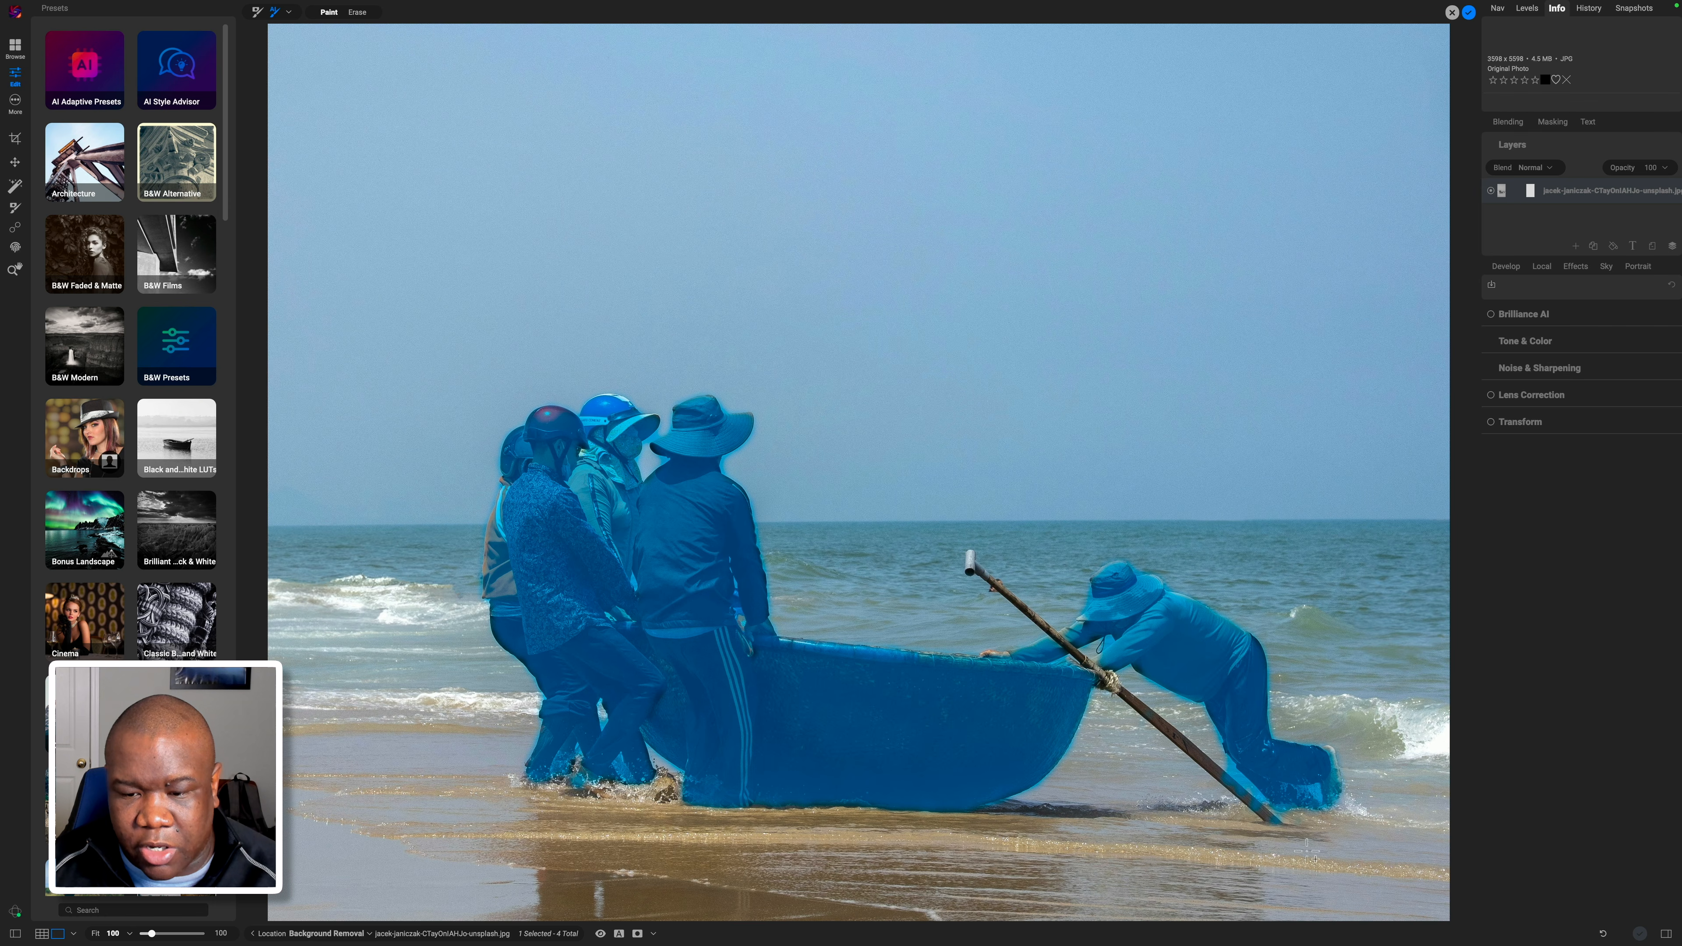
Add the wooden pole, hands, right figure's arm, foot and splash to the mask.
left_click(1265, 815)
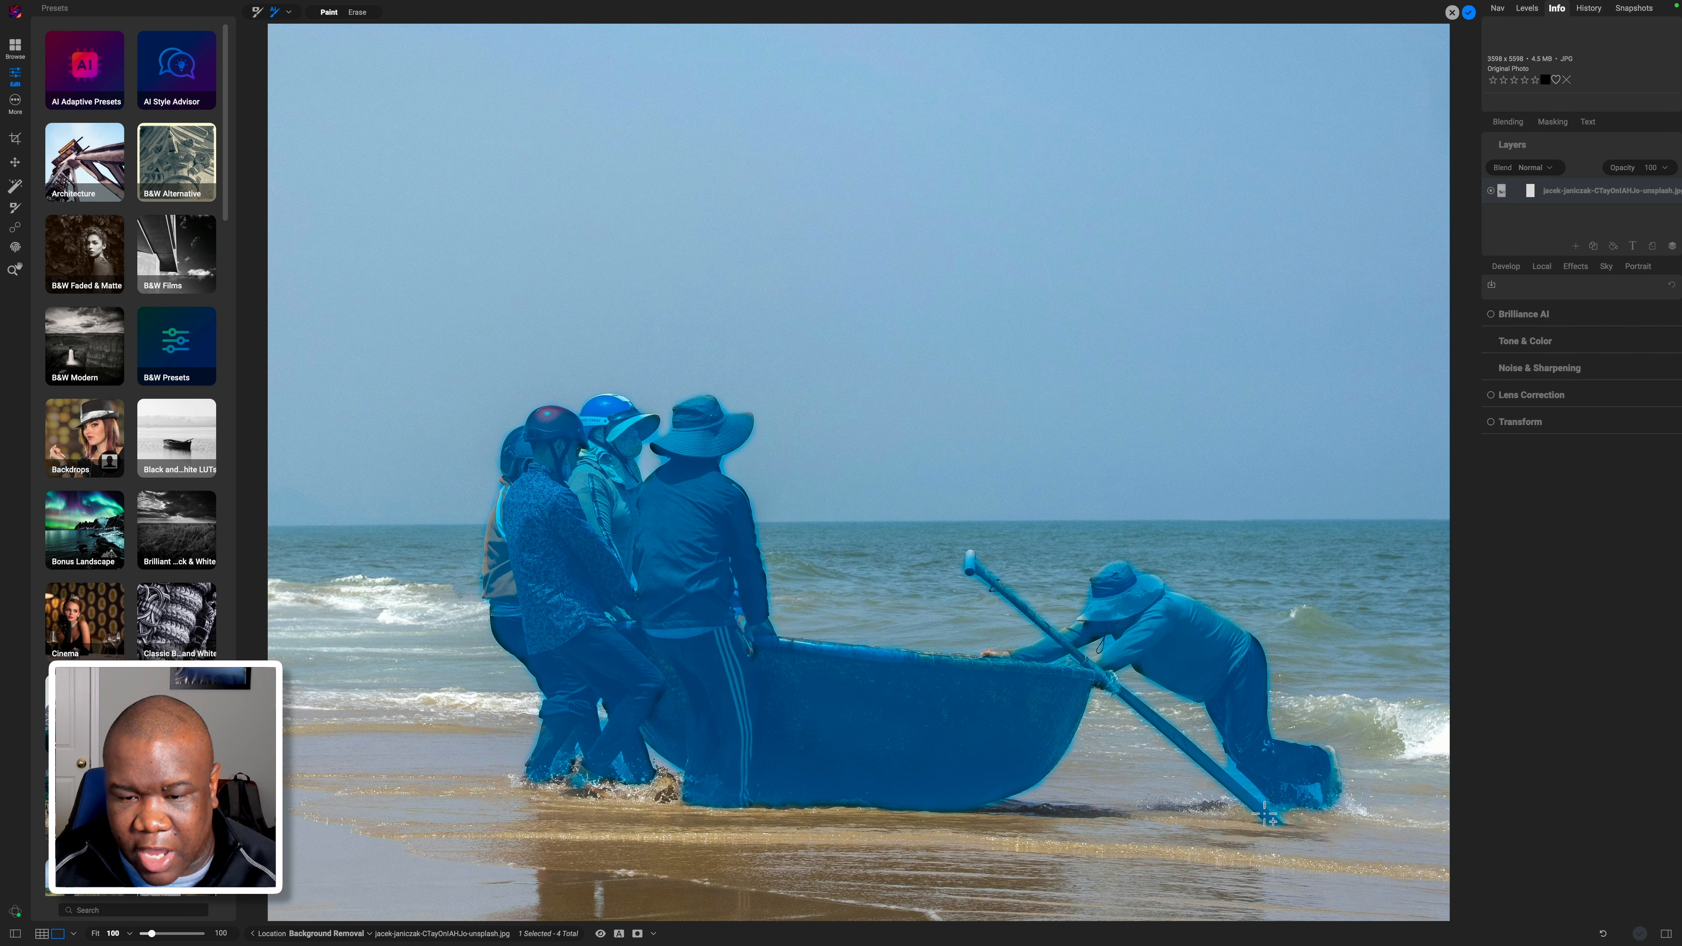
left_click(988, 654)
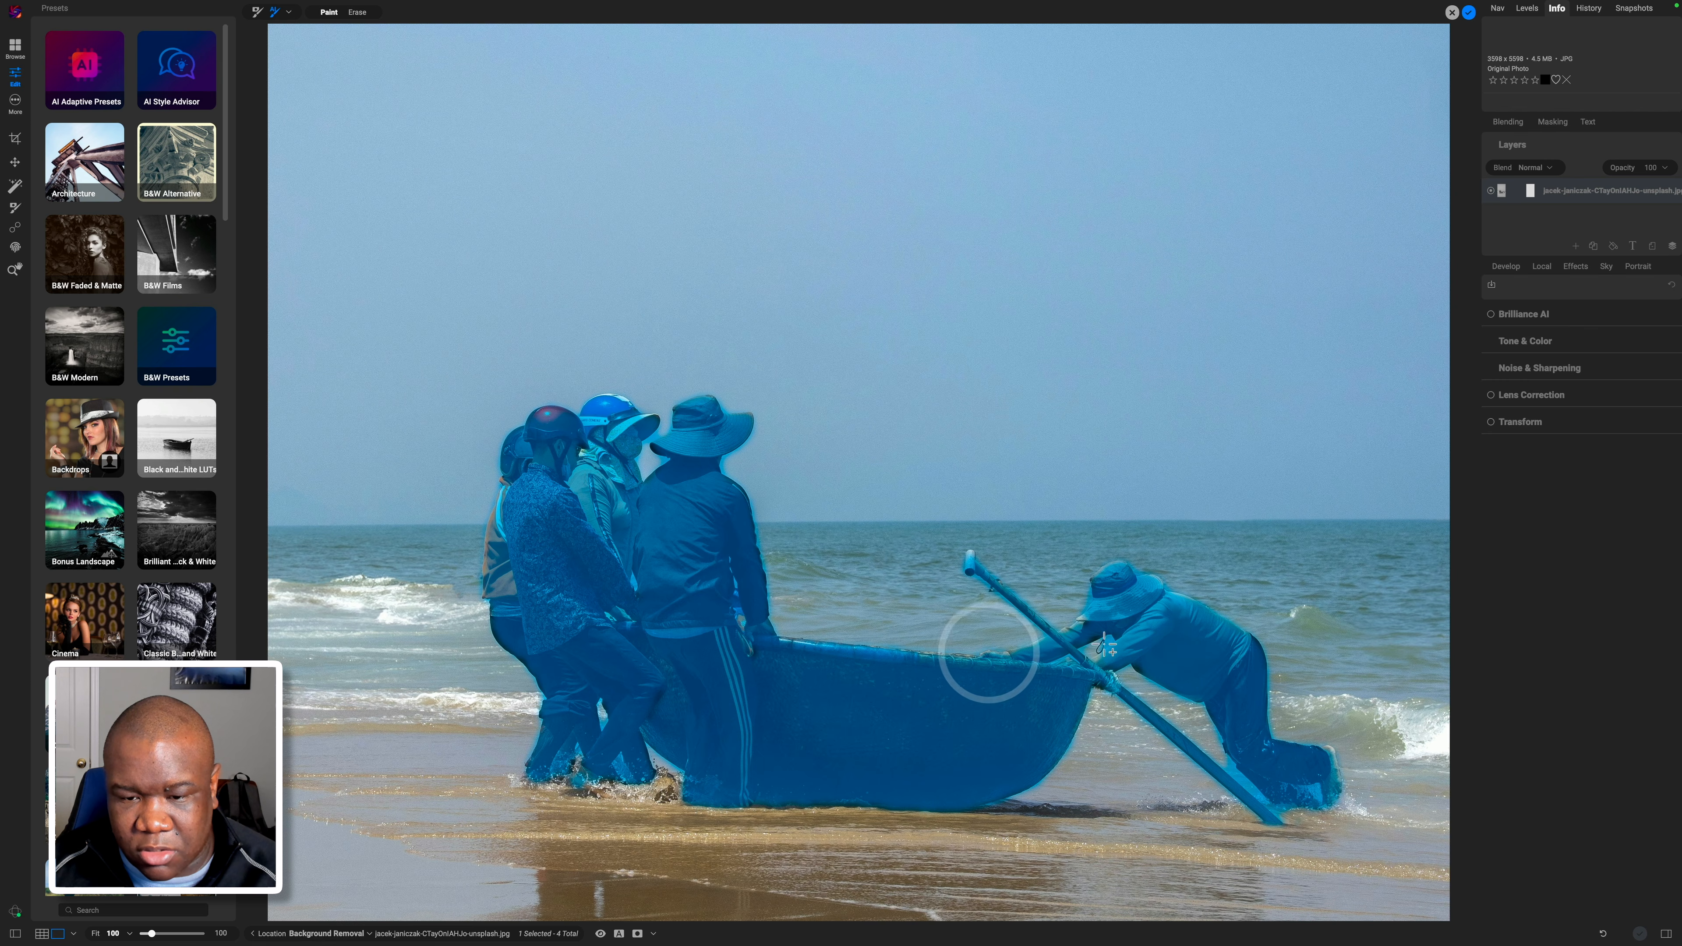
left_click(1079, 618)
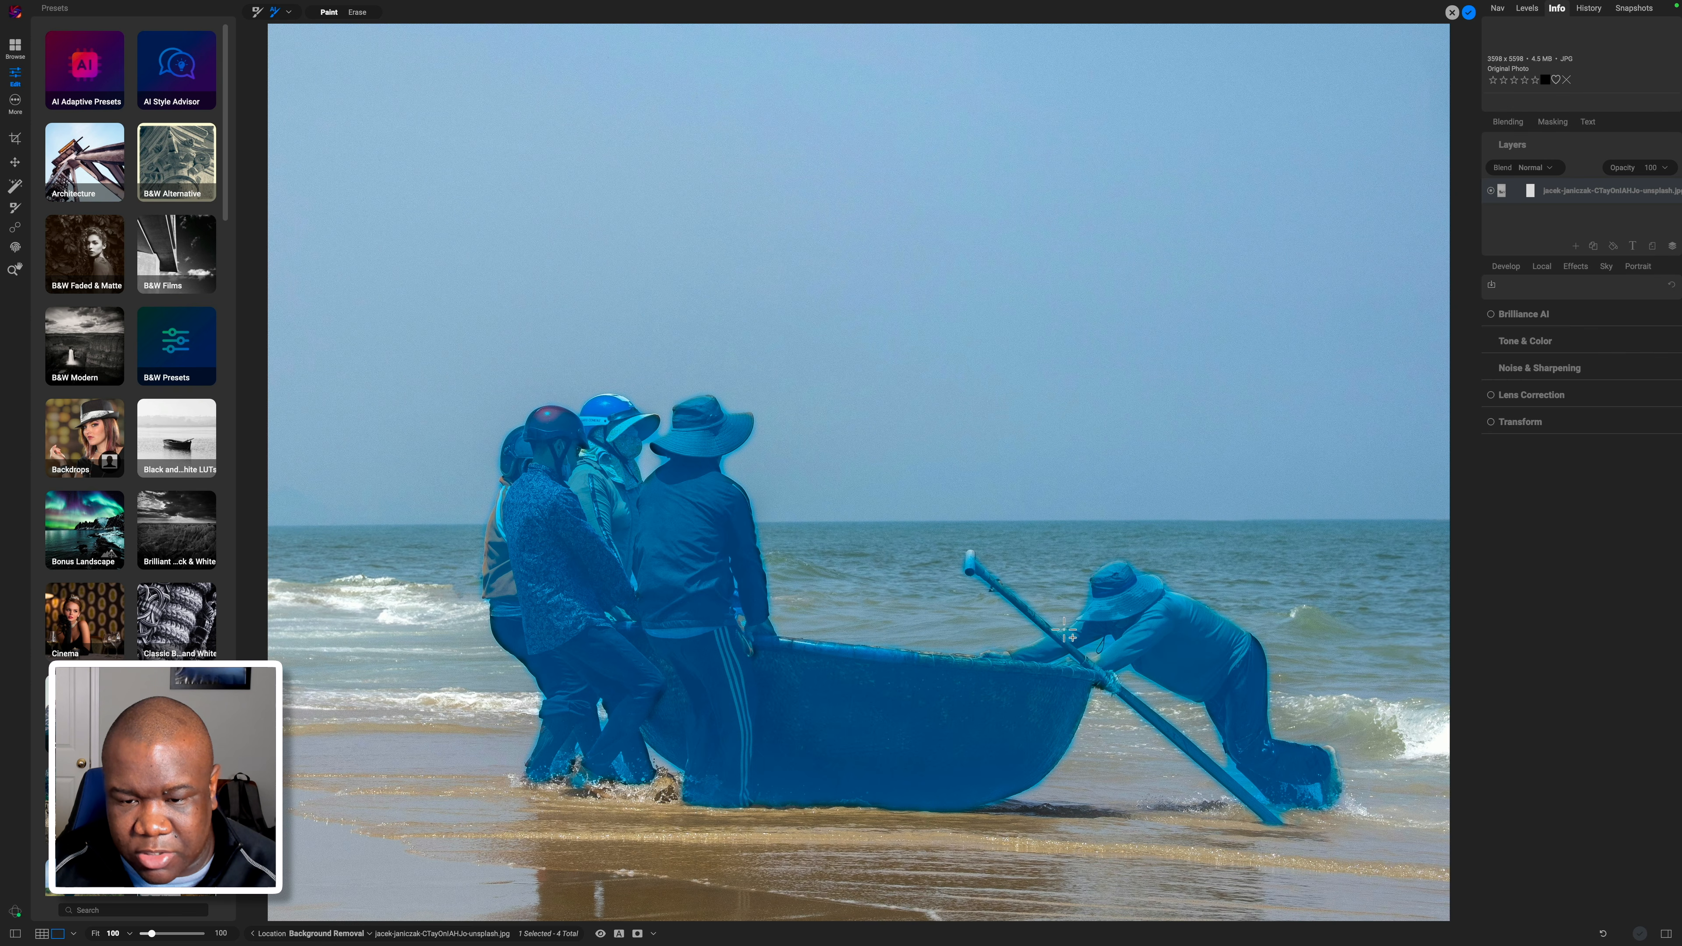
left_click(1064, 629)
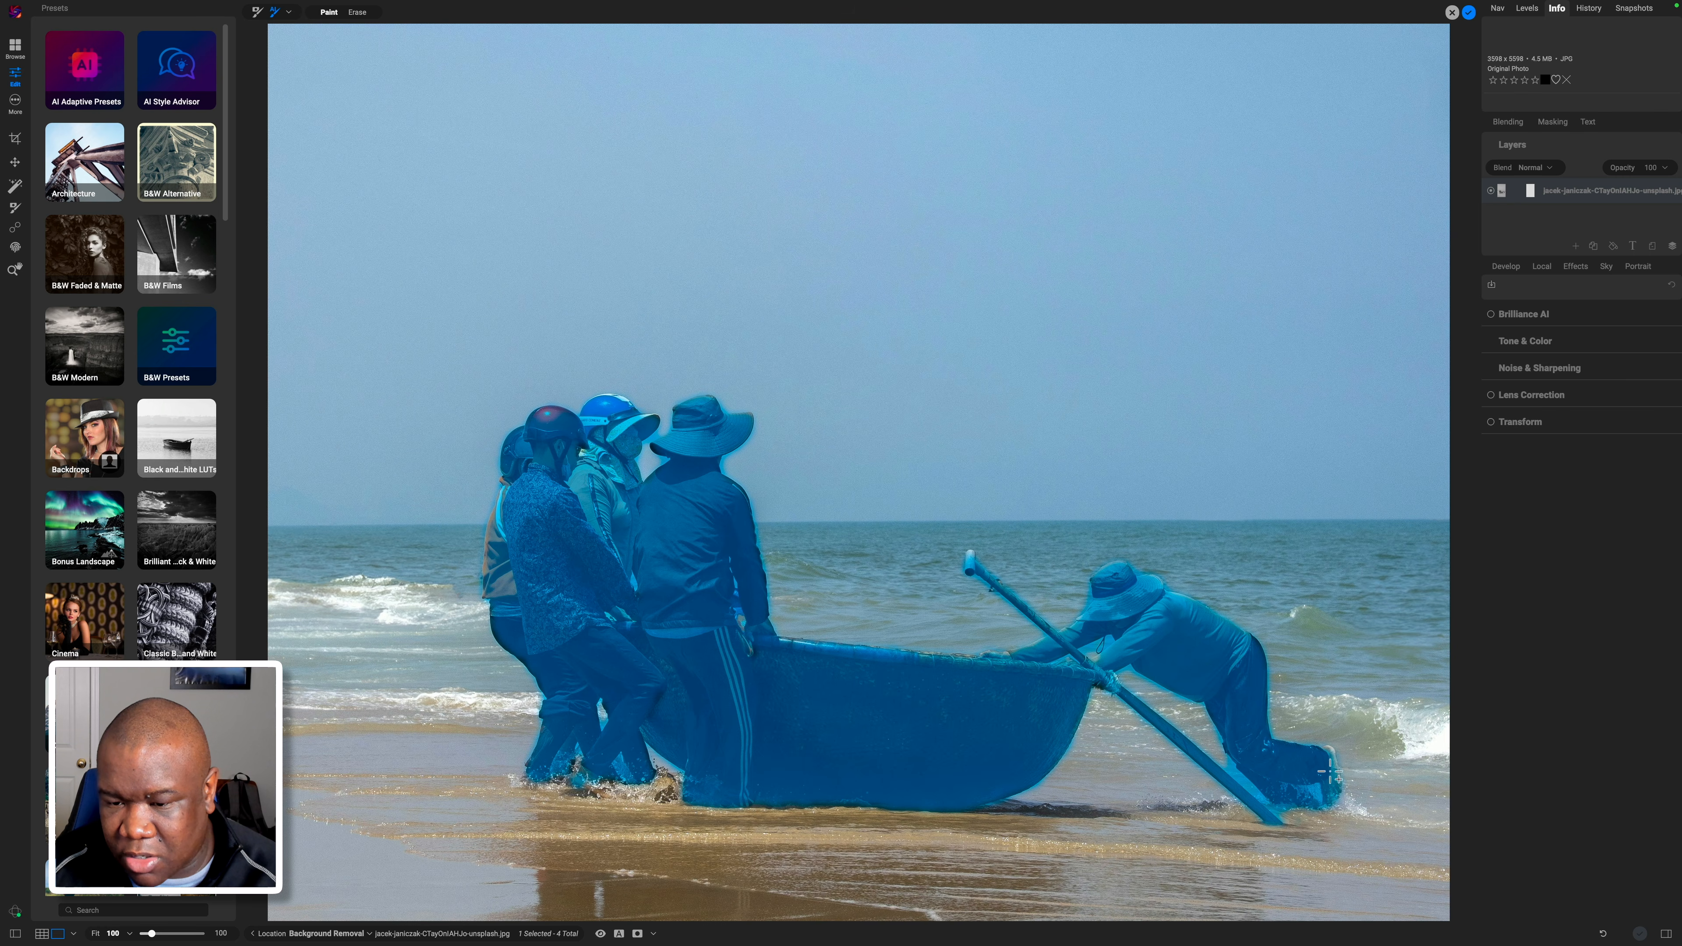
left_click(1334, 754)
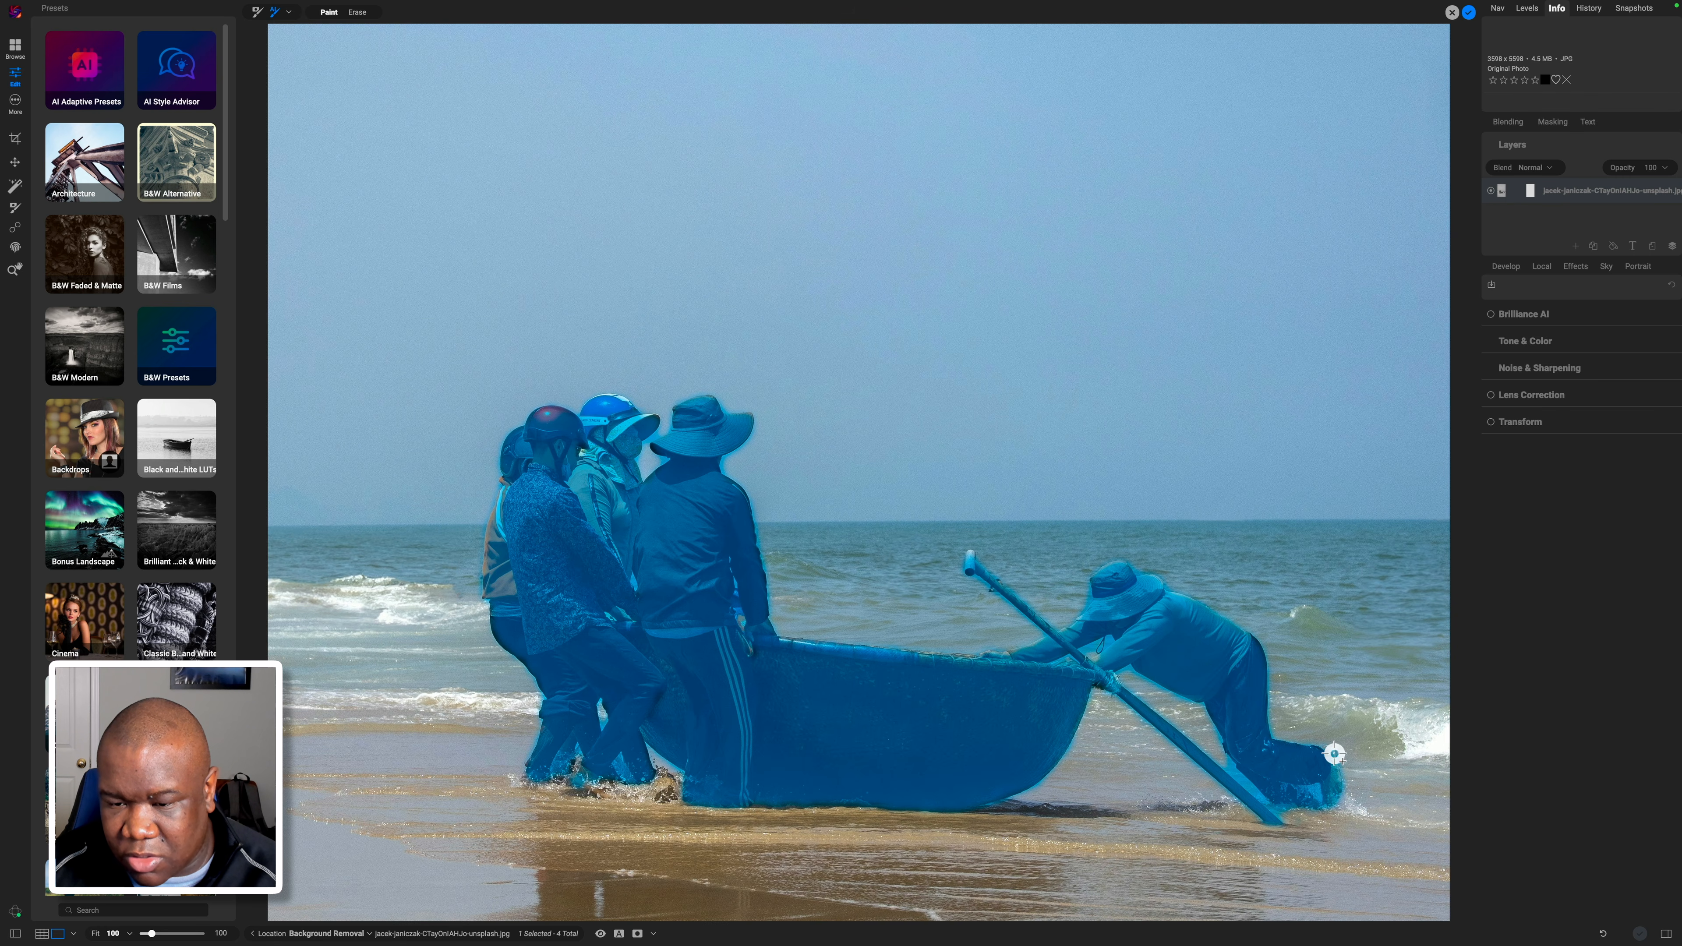
left_click(1177, 769)
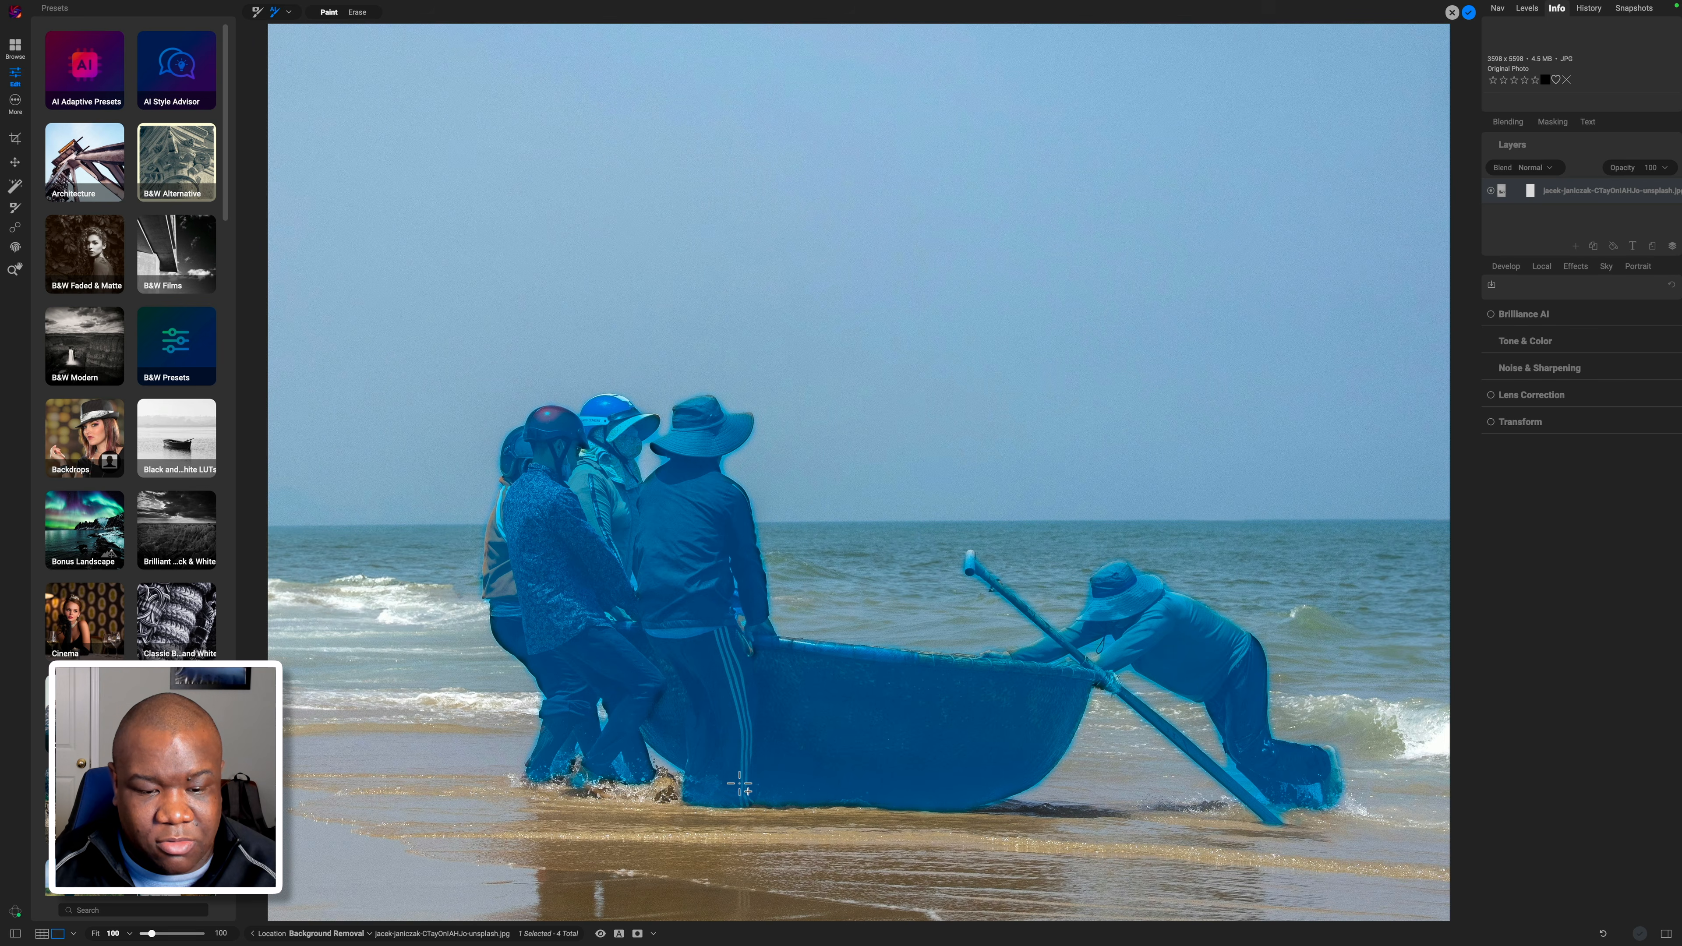
left_click(662, 782)
left_click(662, 782)
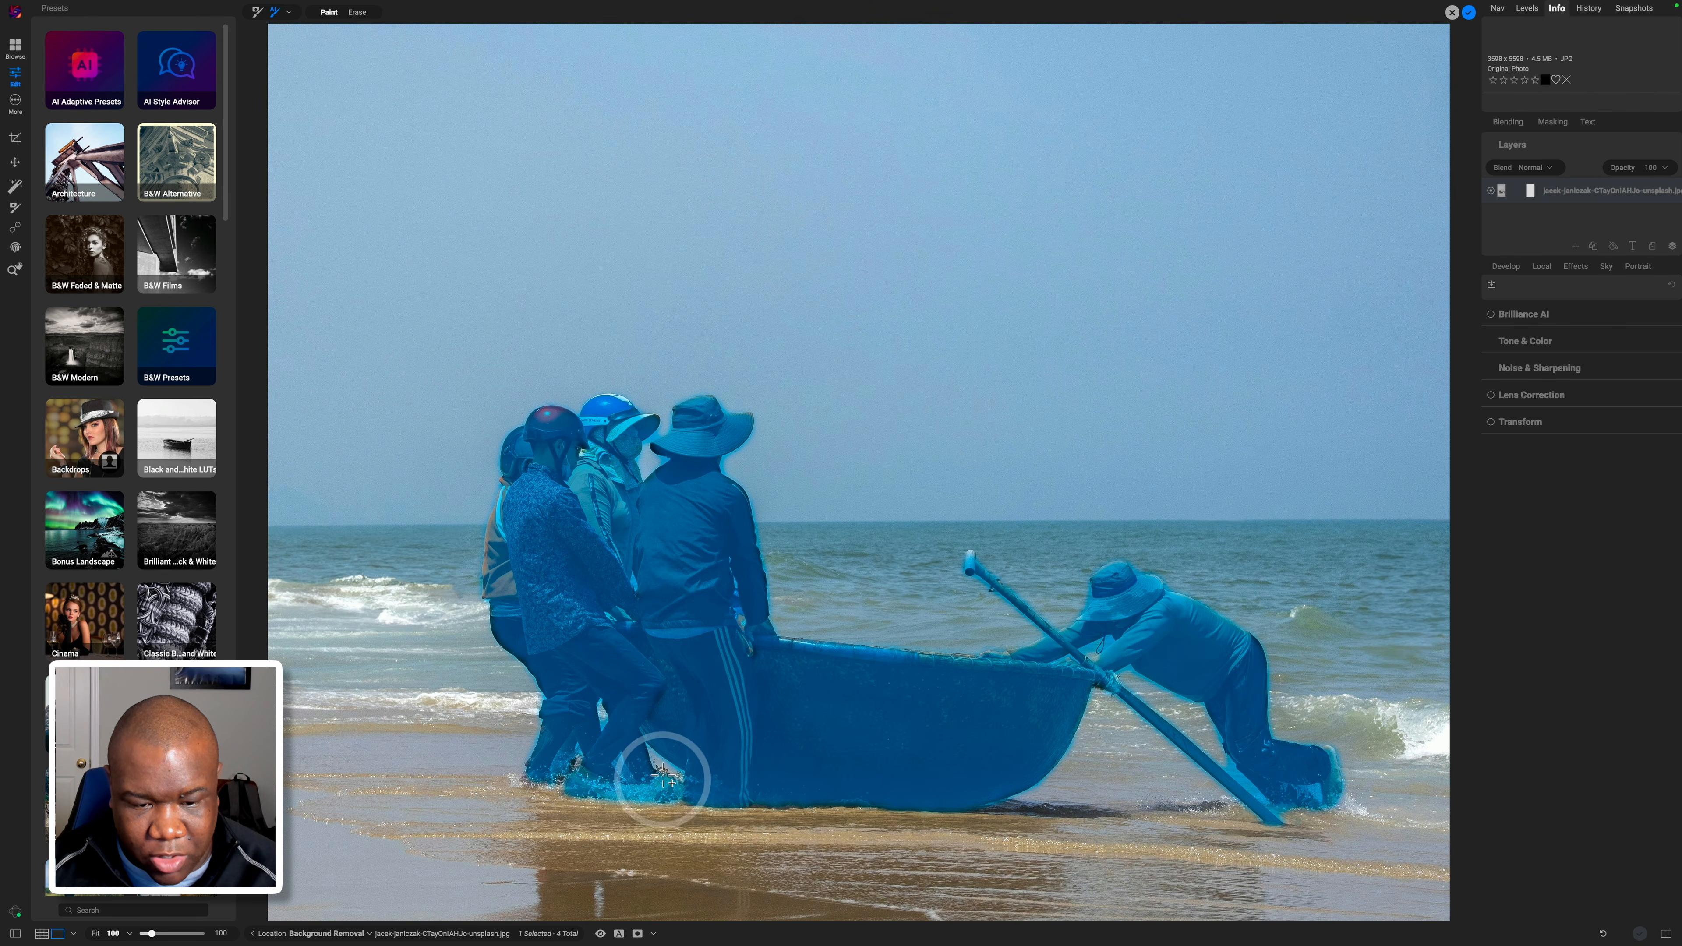
left_click(661, 771)
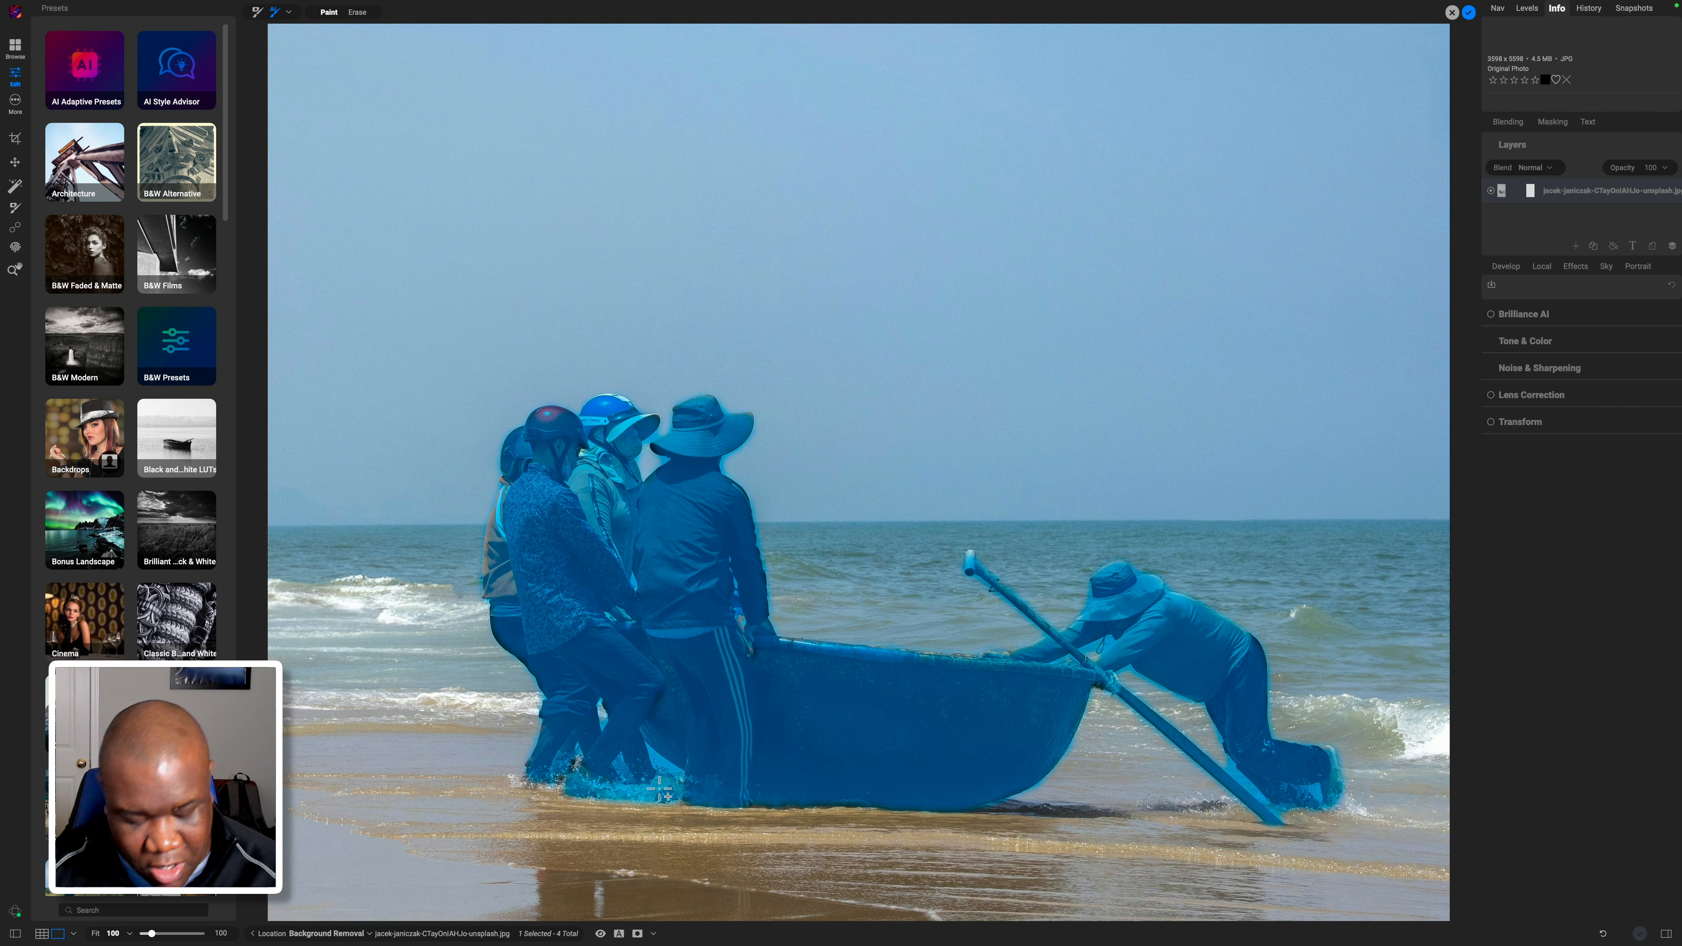
Undo the strokes that spread over the sea, zoom out, and set the brush to Paint mode.
key("super+z")
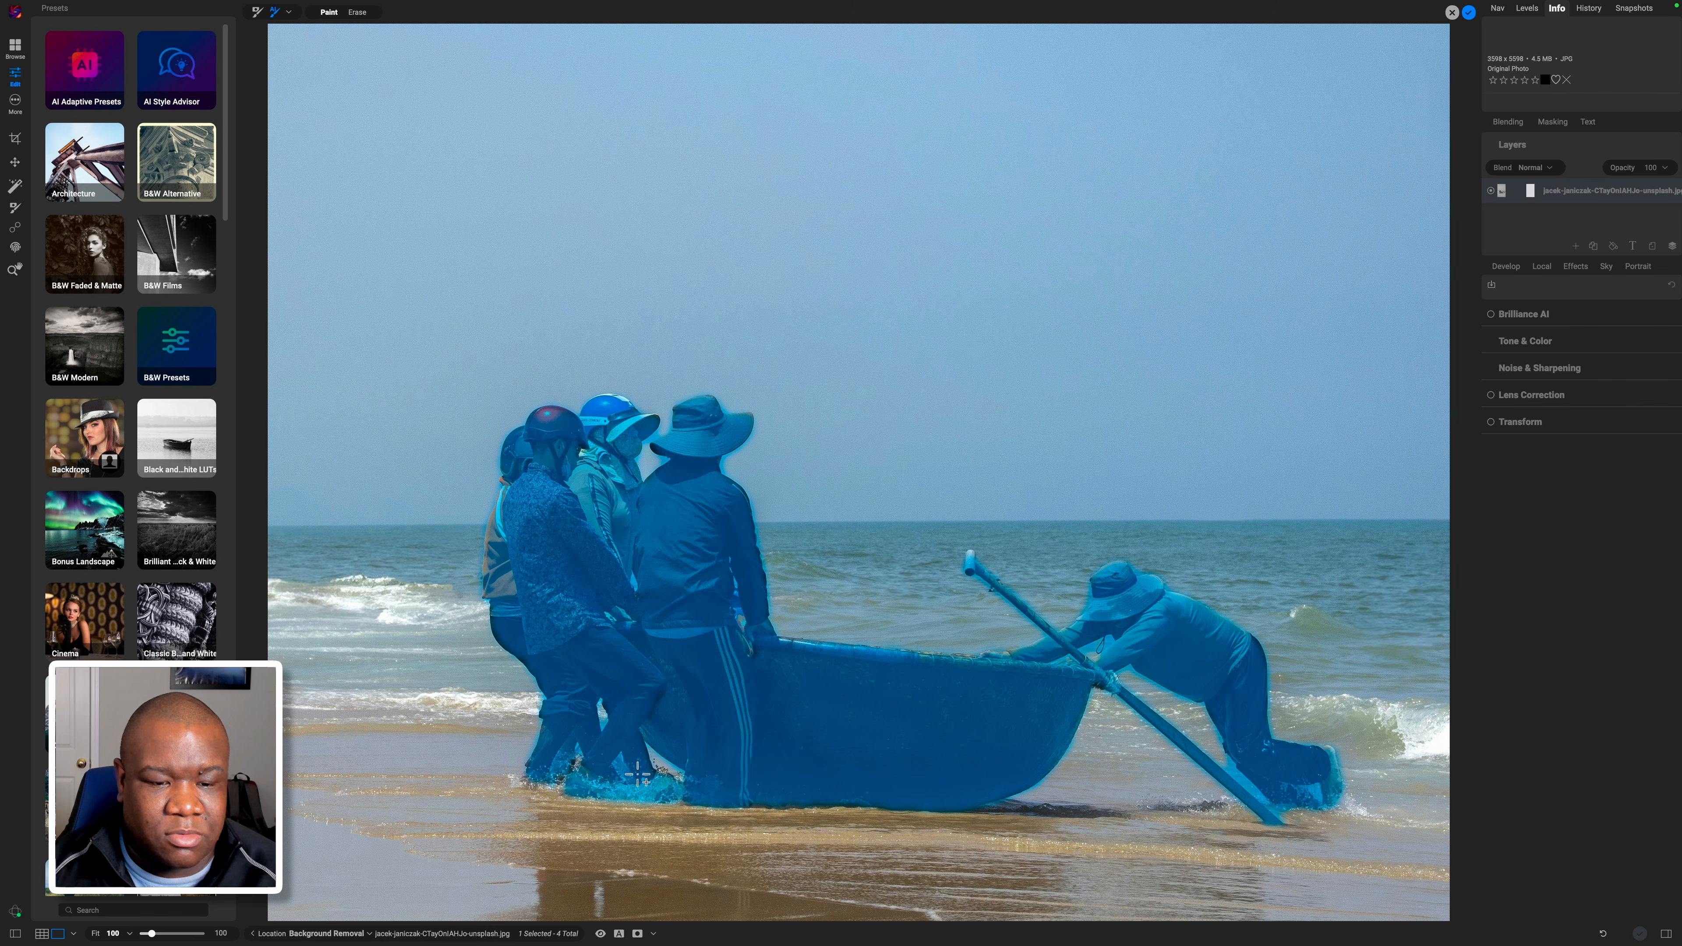
left_click(686, 734)
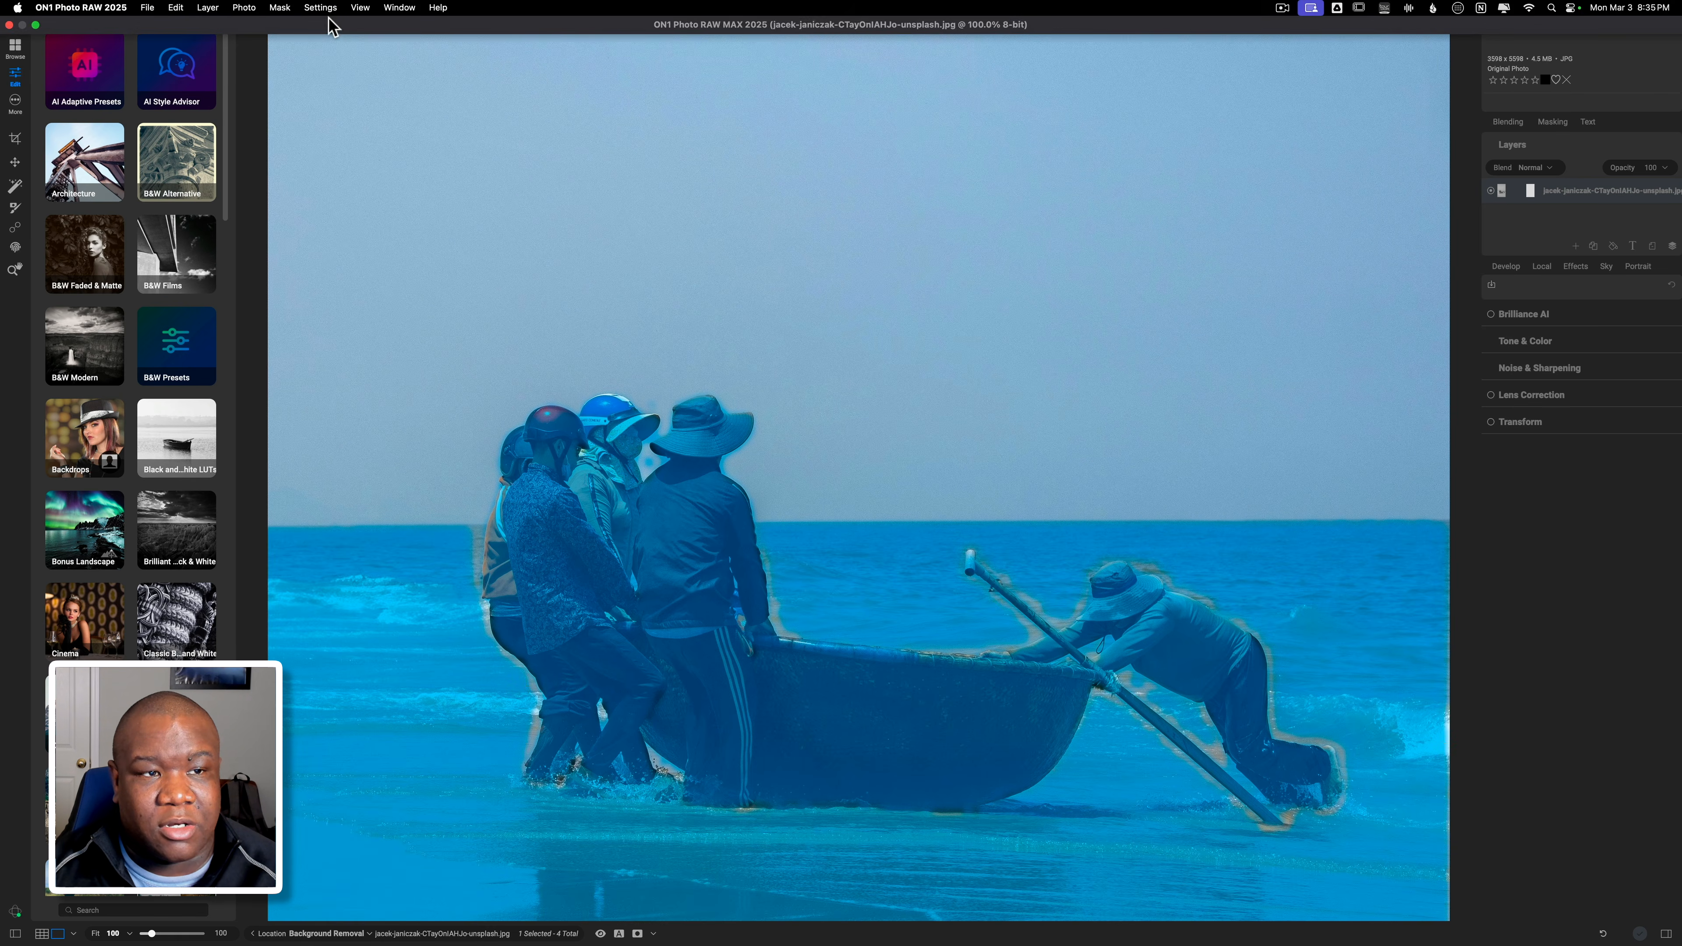
key("super+z")
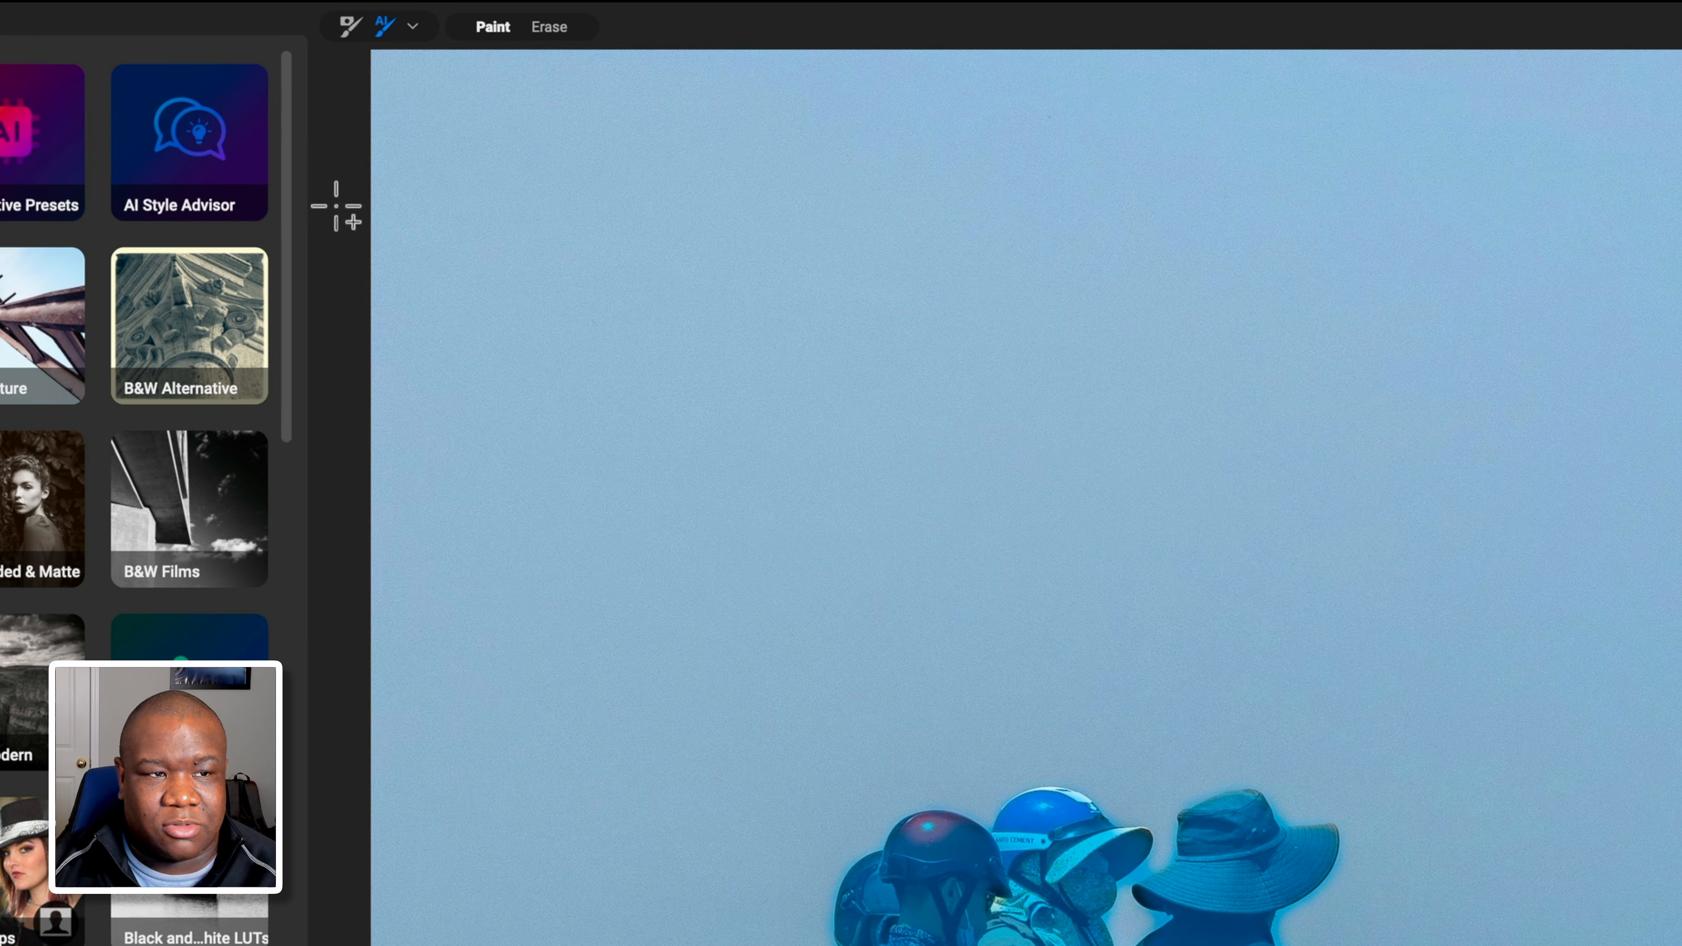
mouse_move(510, 9)
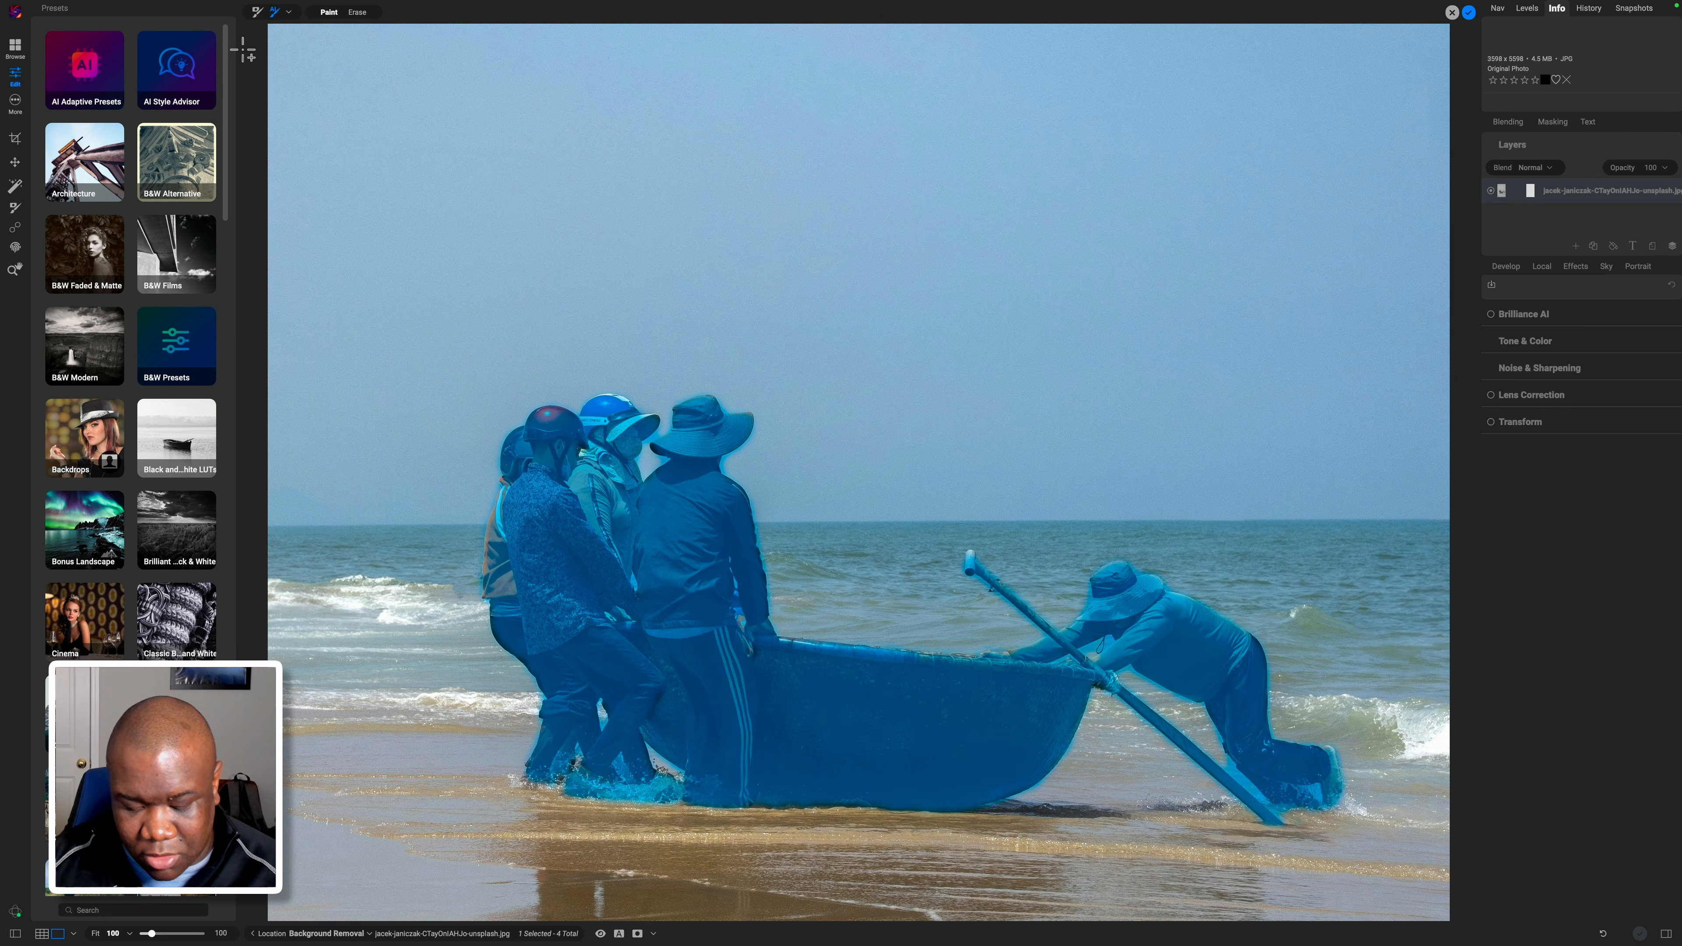
key("super+minus")
key("super+minus")
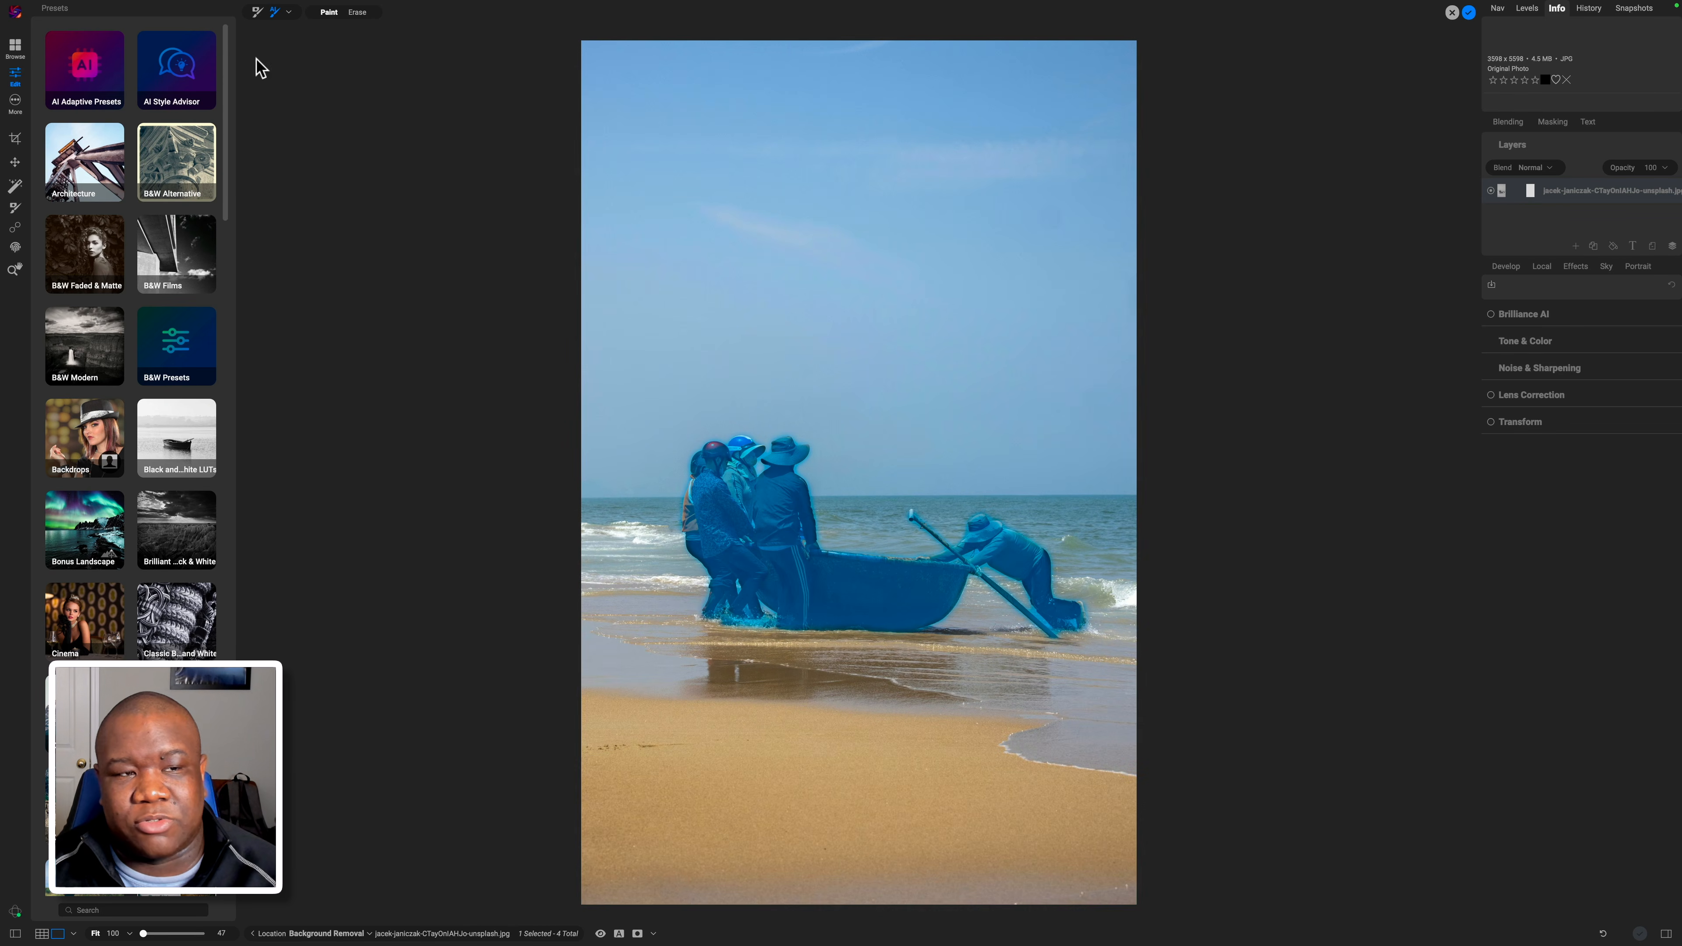
left_click(329, 13)
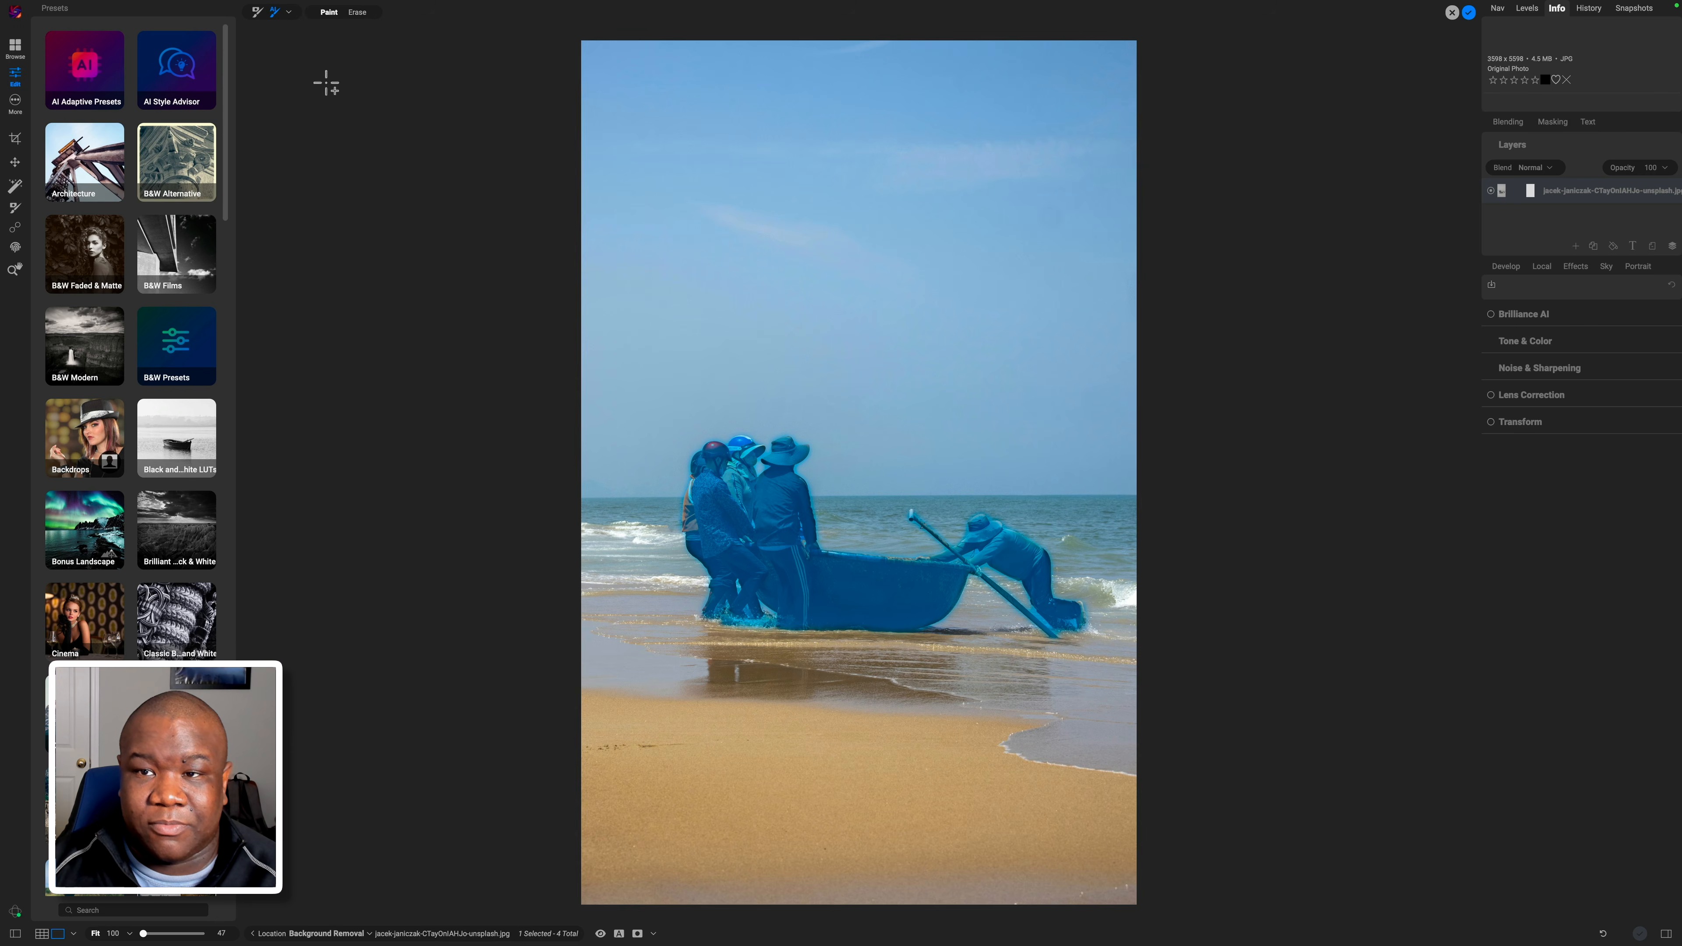
Apply the background removal, then zoom in to inspect the cut-out people and boat.
left_click(1470, 14)
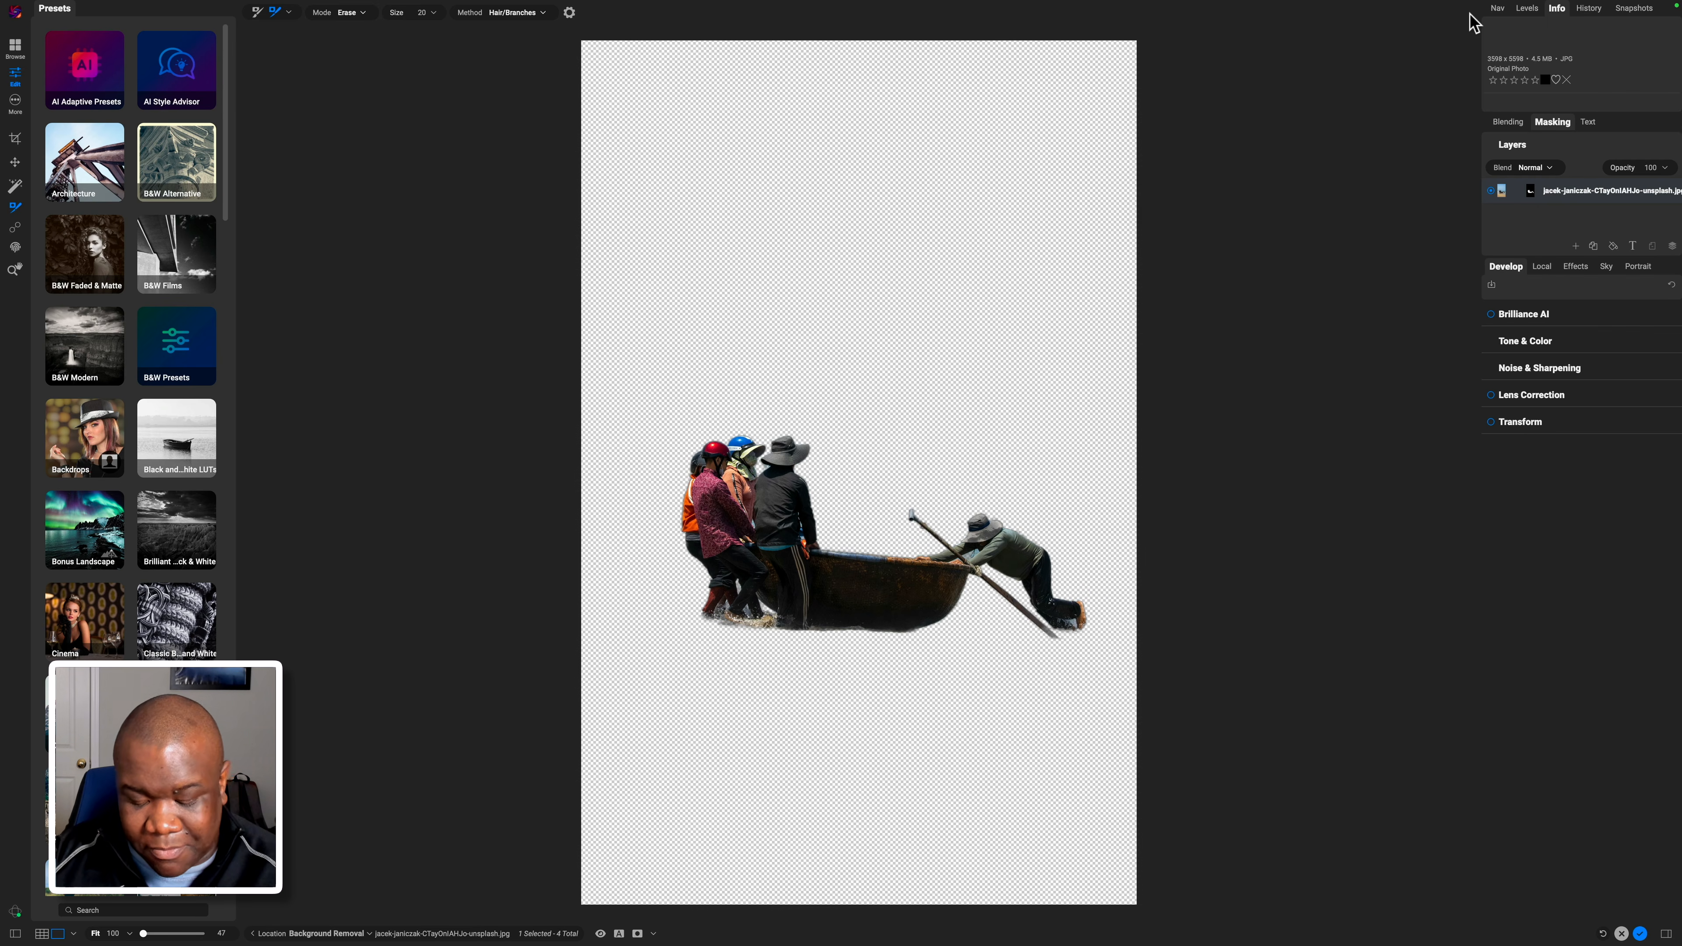
key("super+equal")
key("super+equal")
key("super+equal")
key("super+equal")
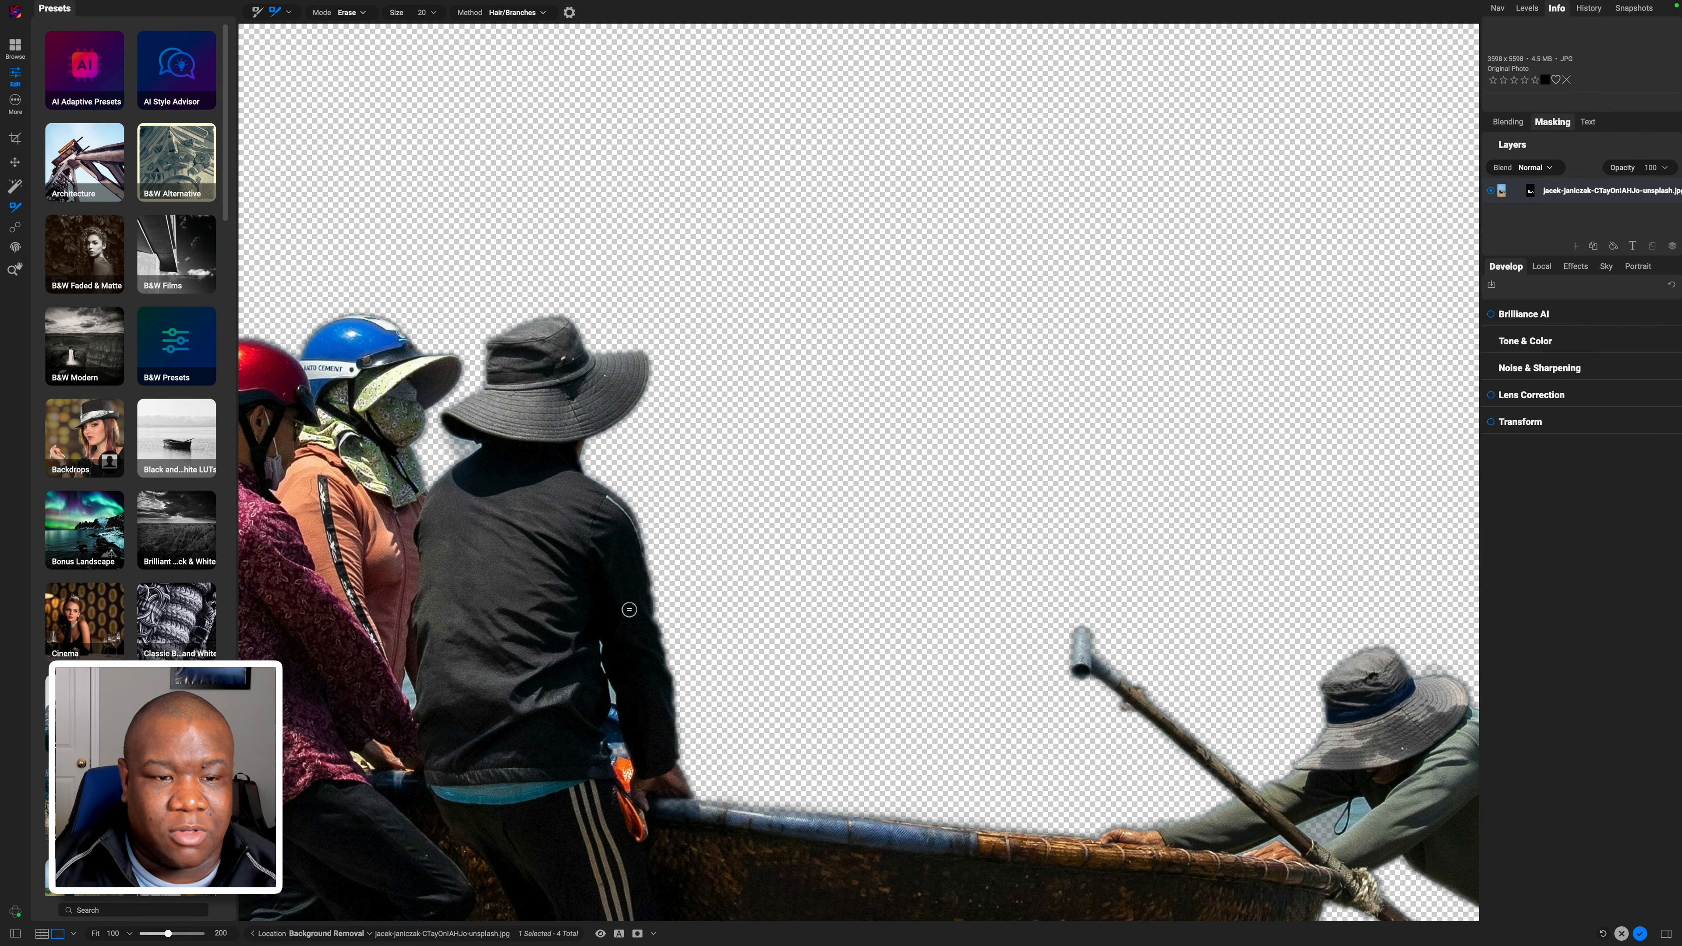
left_click_drag(940, 610, 658, 396)
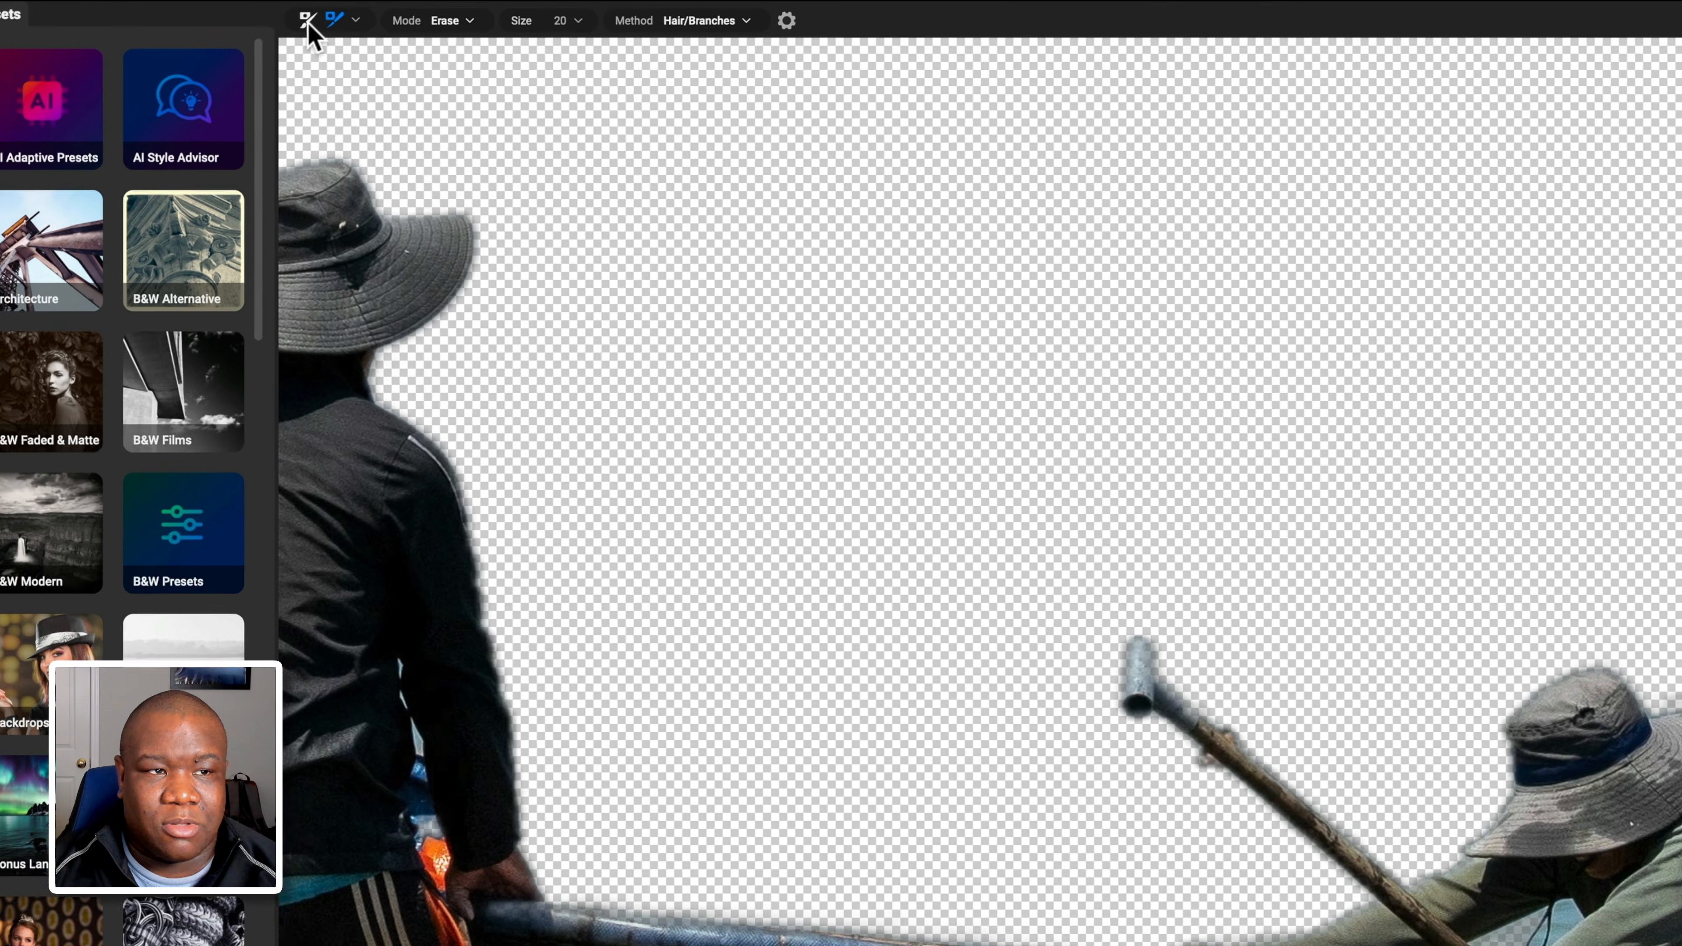
Switch to the Masking Brush in Erase mode with Feather 100 and Size 10.
left_click(257, 12)
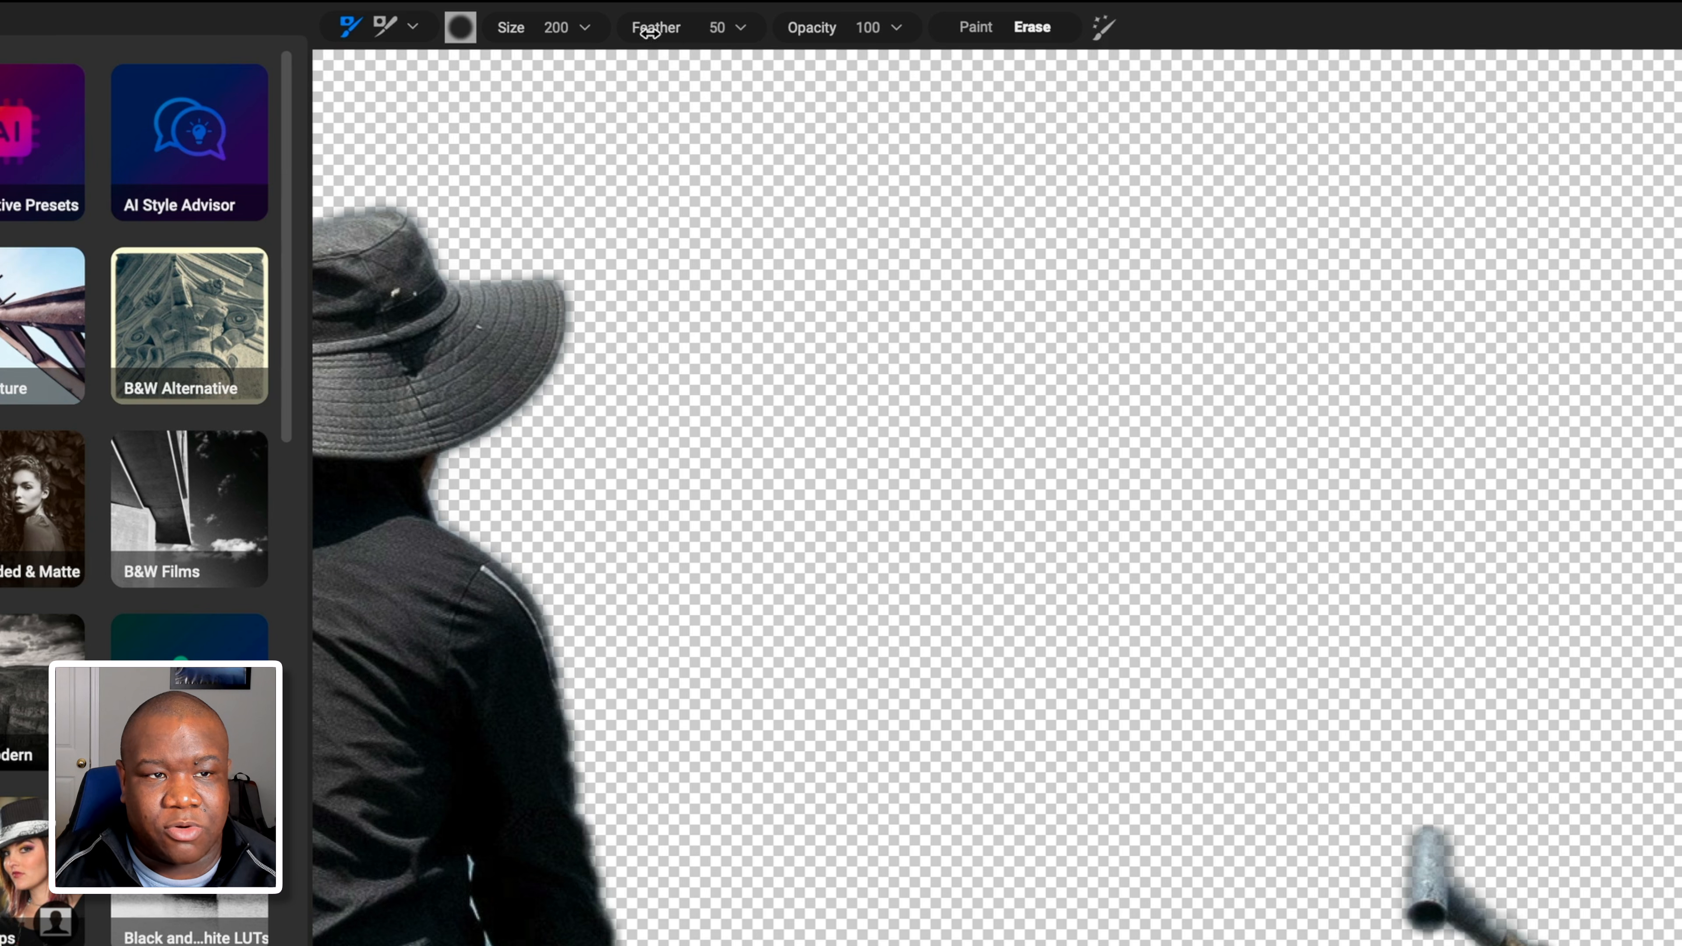
left_click_drag(658, 30, 1318, 71)
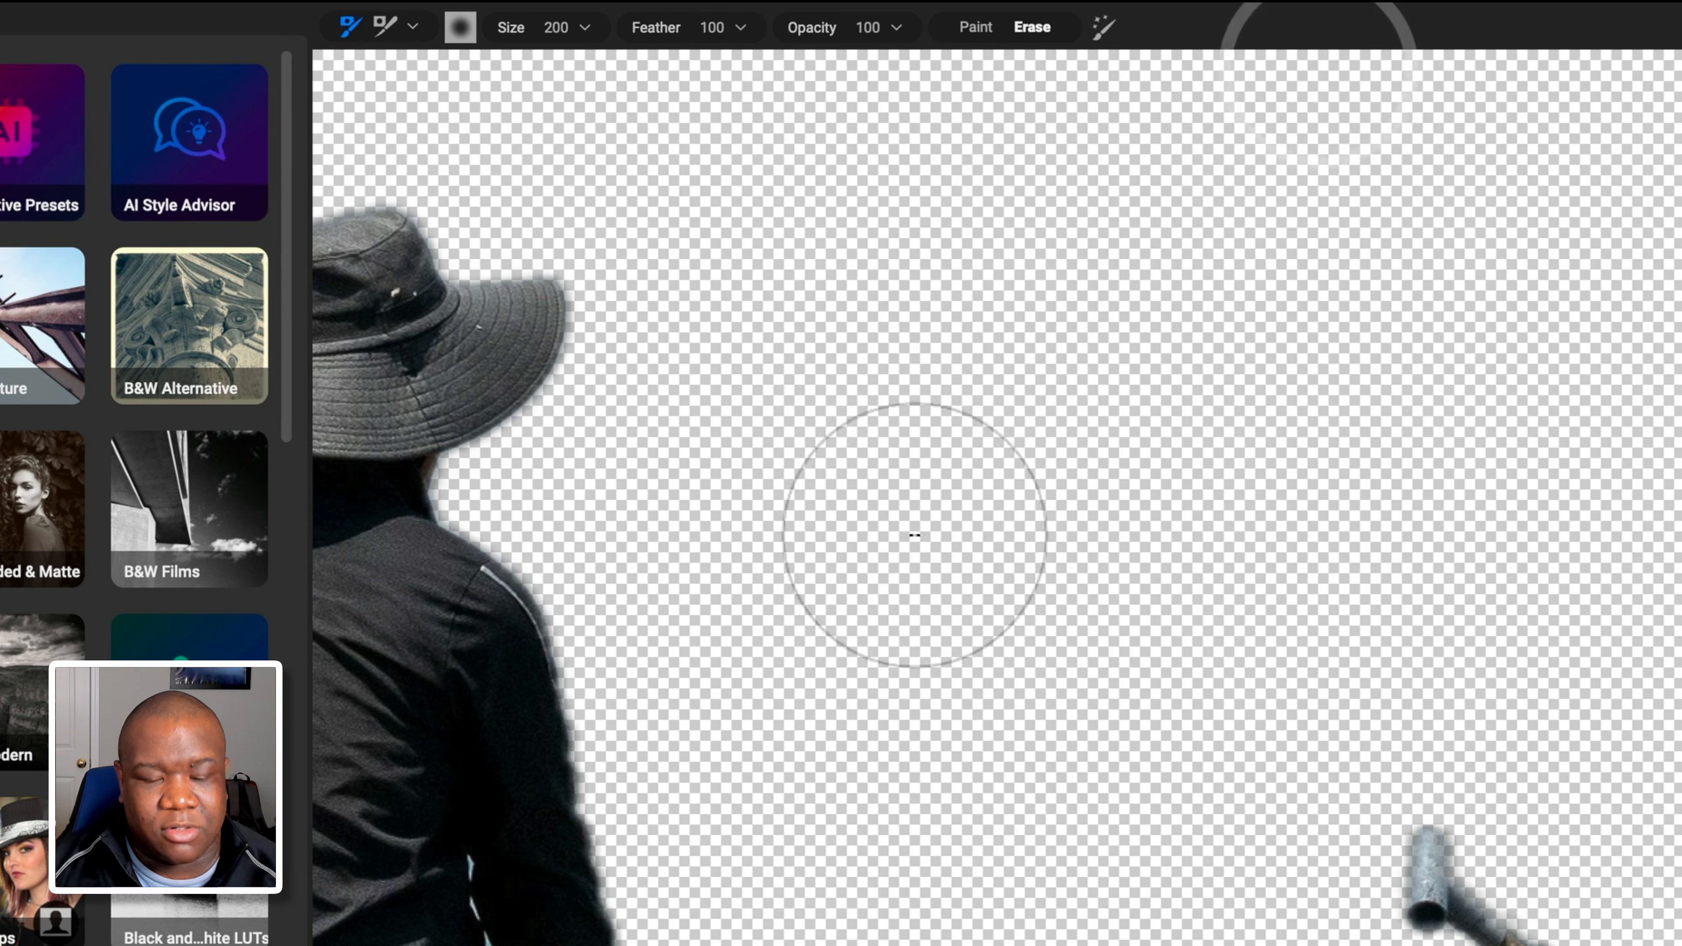
key("bracketleft")
key("bracketleft")
key("bracketleft")
key("bracketleft")
key("bracketleft")
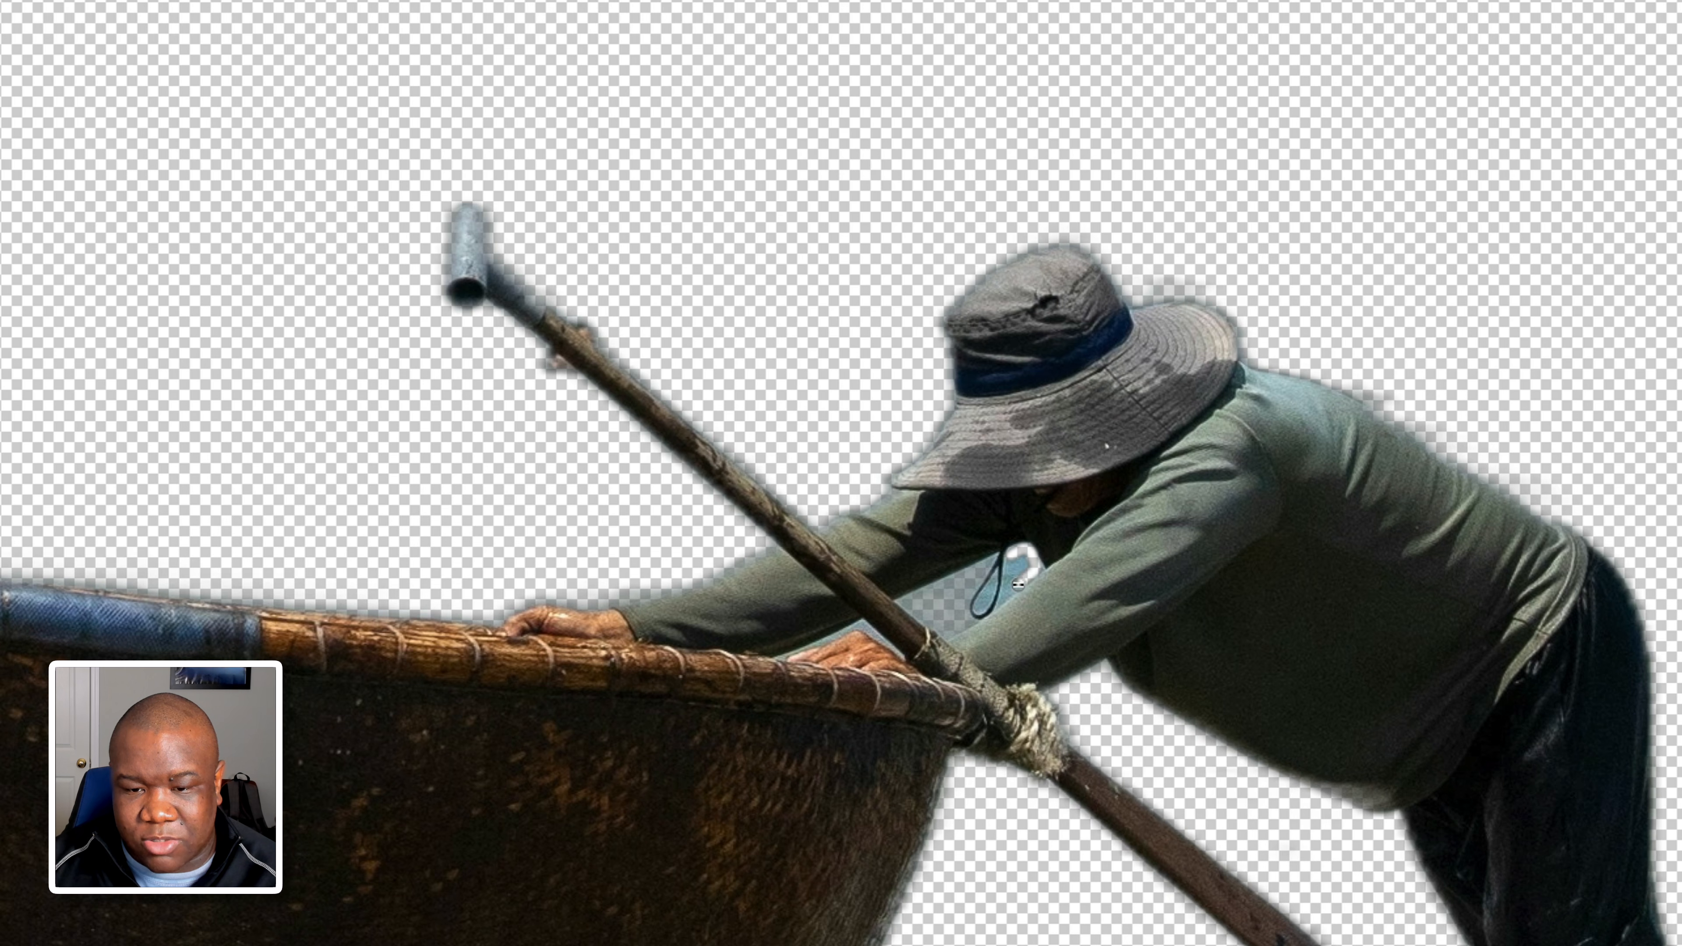
left_click(1020, 567)
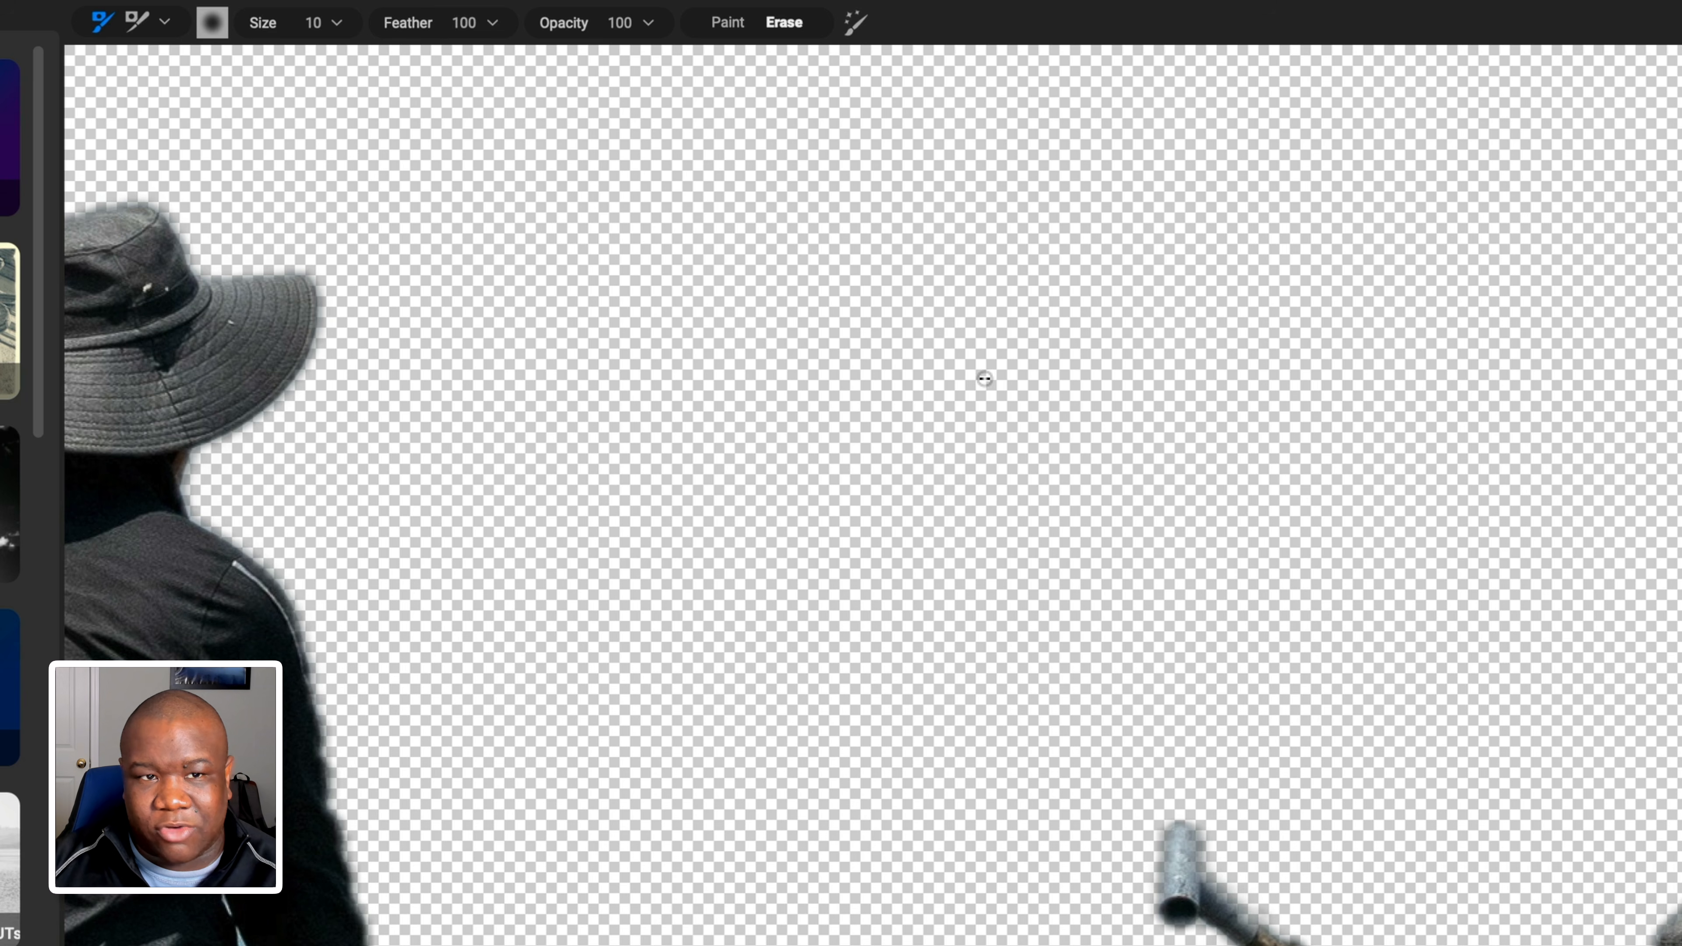
Enable Perfect Brush for erasing and permanently dismiss its help window.
left_click(855, 22)
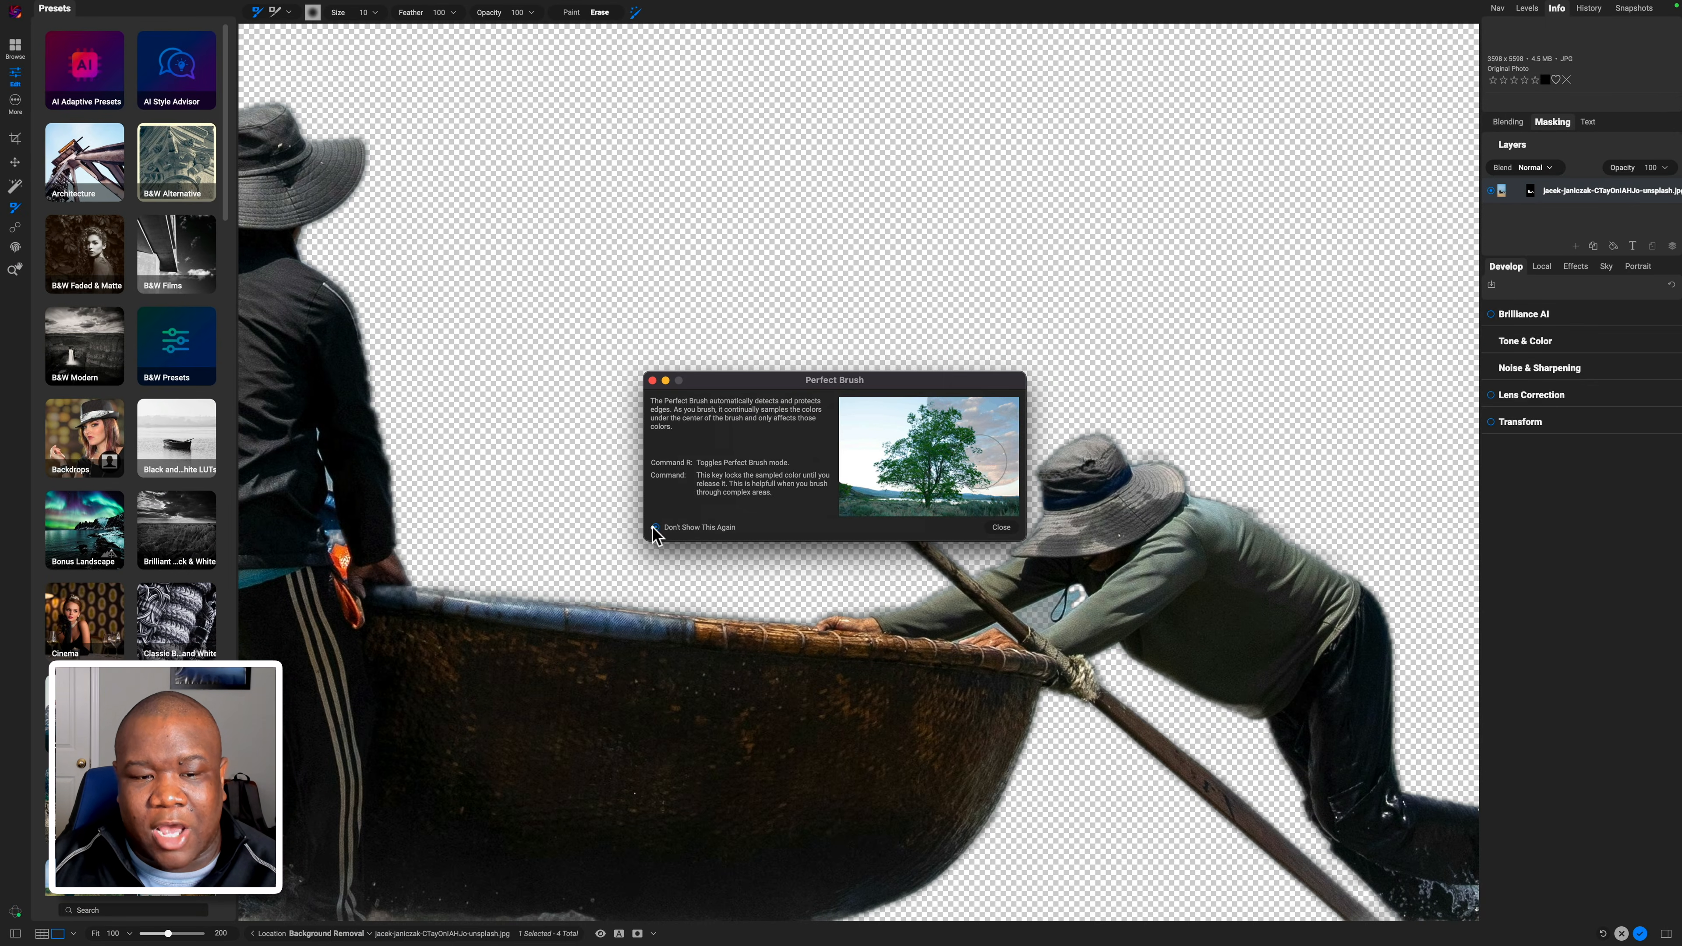
left_click(654, 527)
left_click(997, 527)
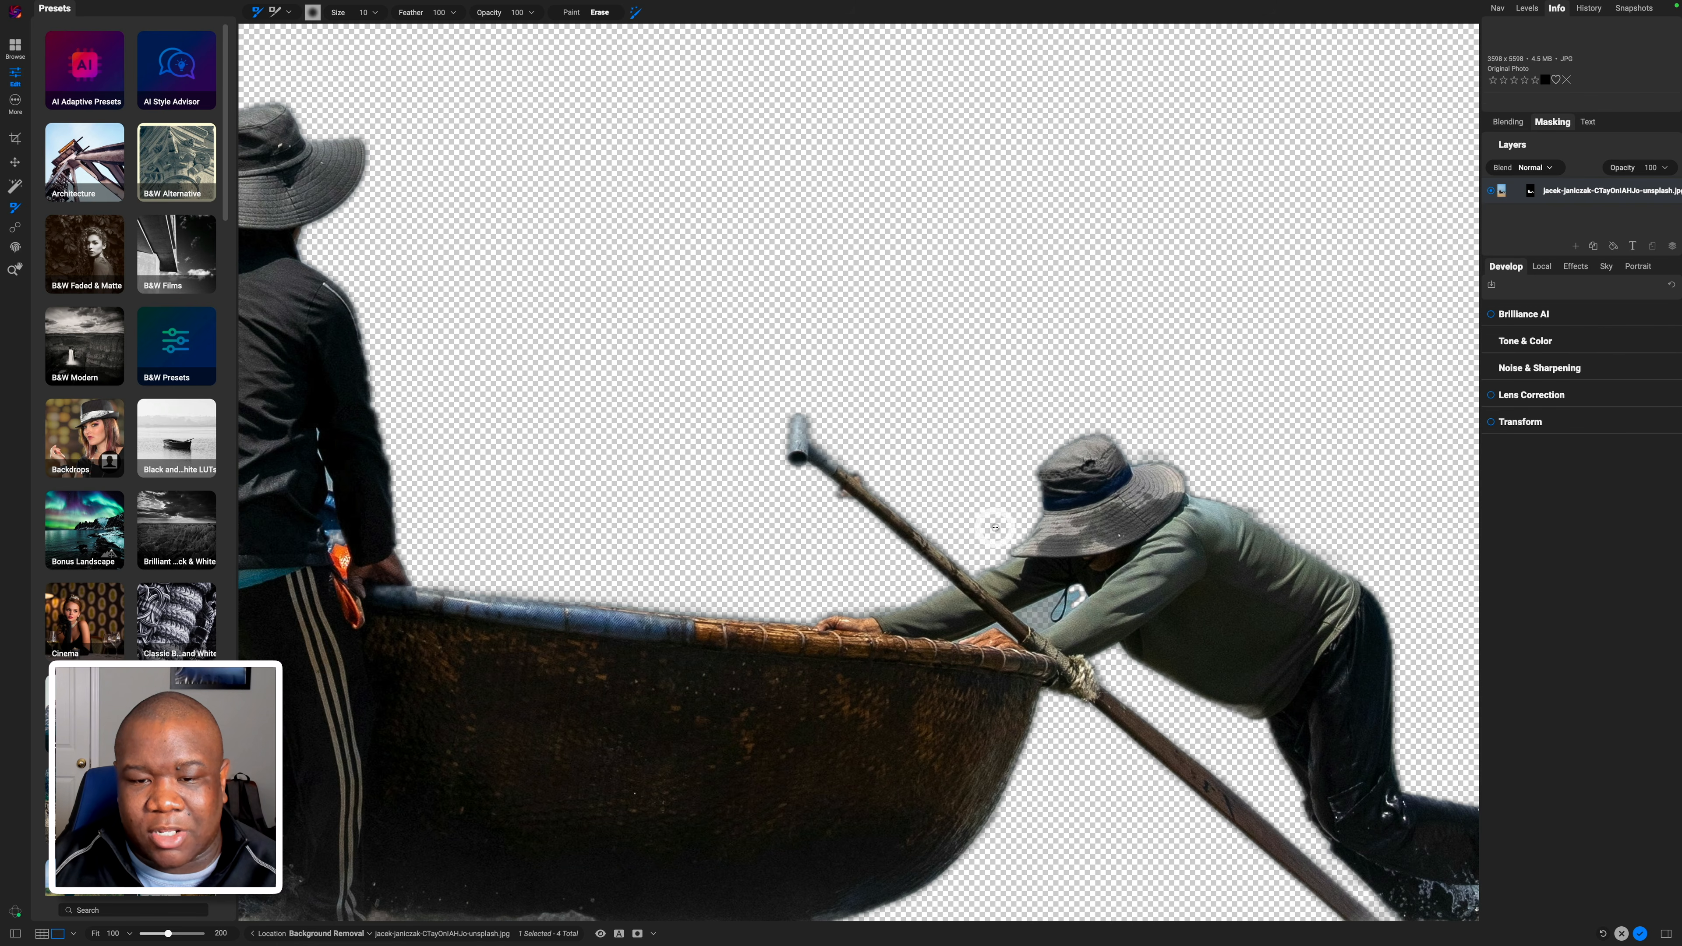
Zoom in on the boatman and erase leftover background between his arms at brush size 30, then 20.
left_click(1068, 601)
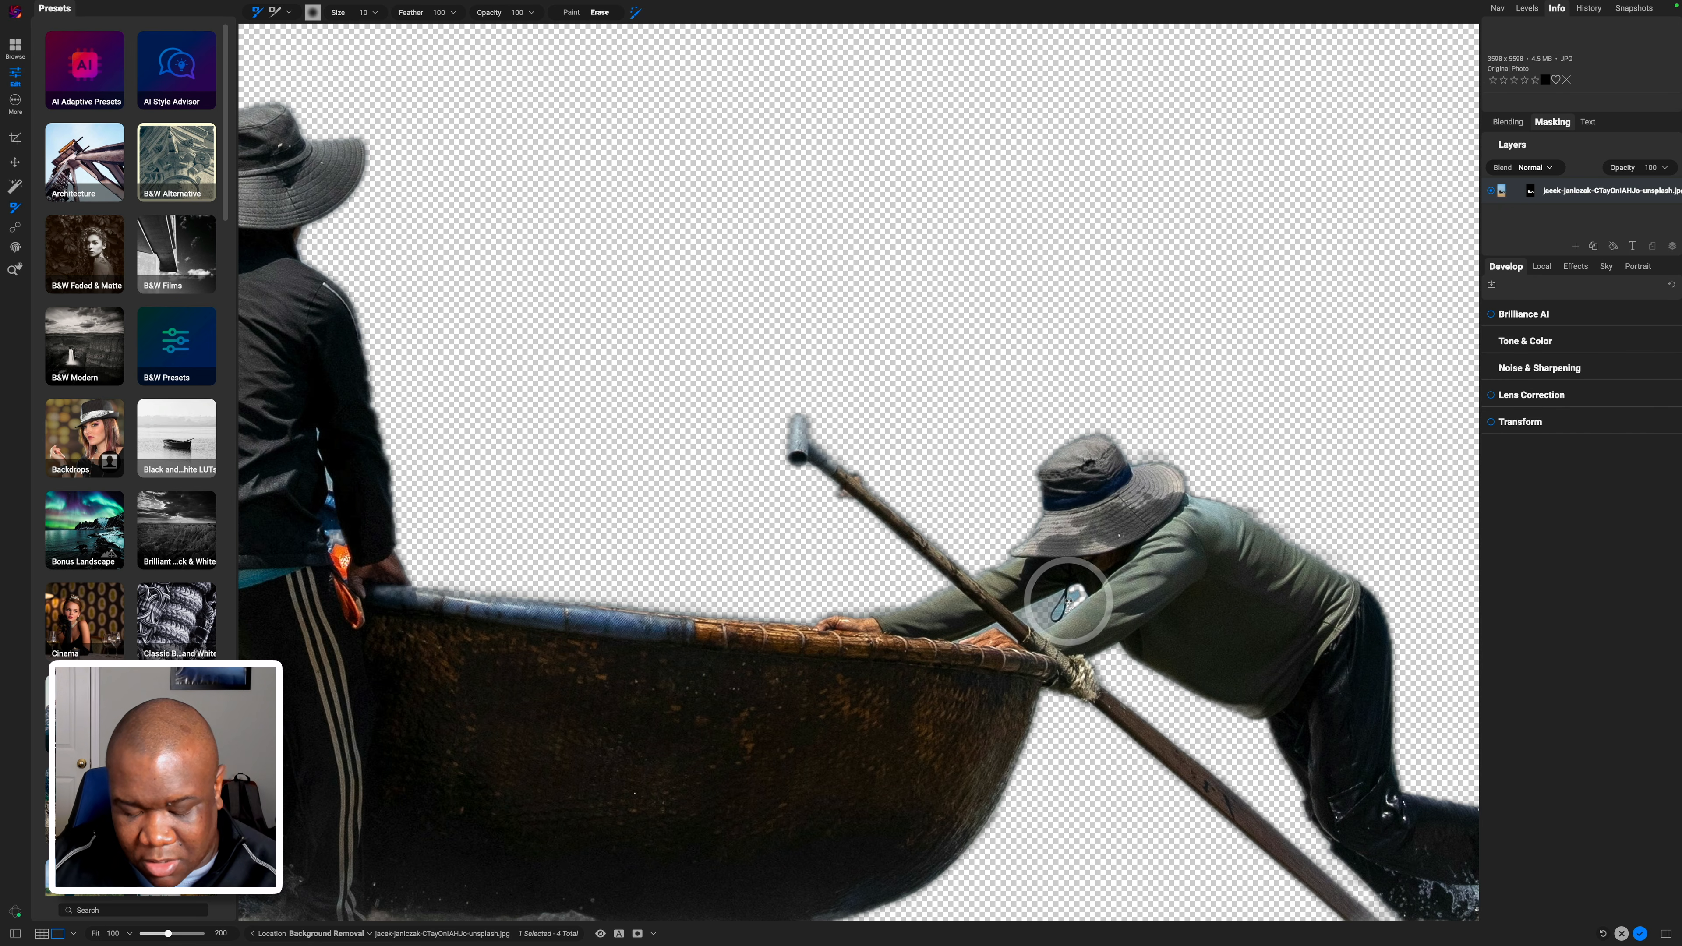
key("super+equal")
key("super+equal")
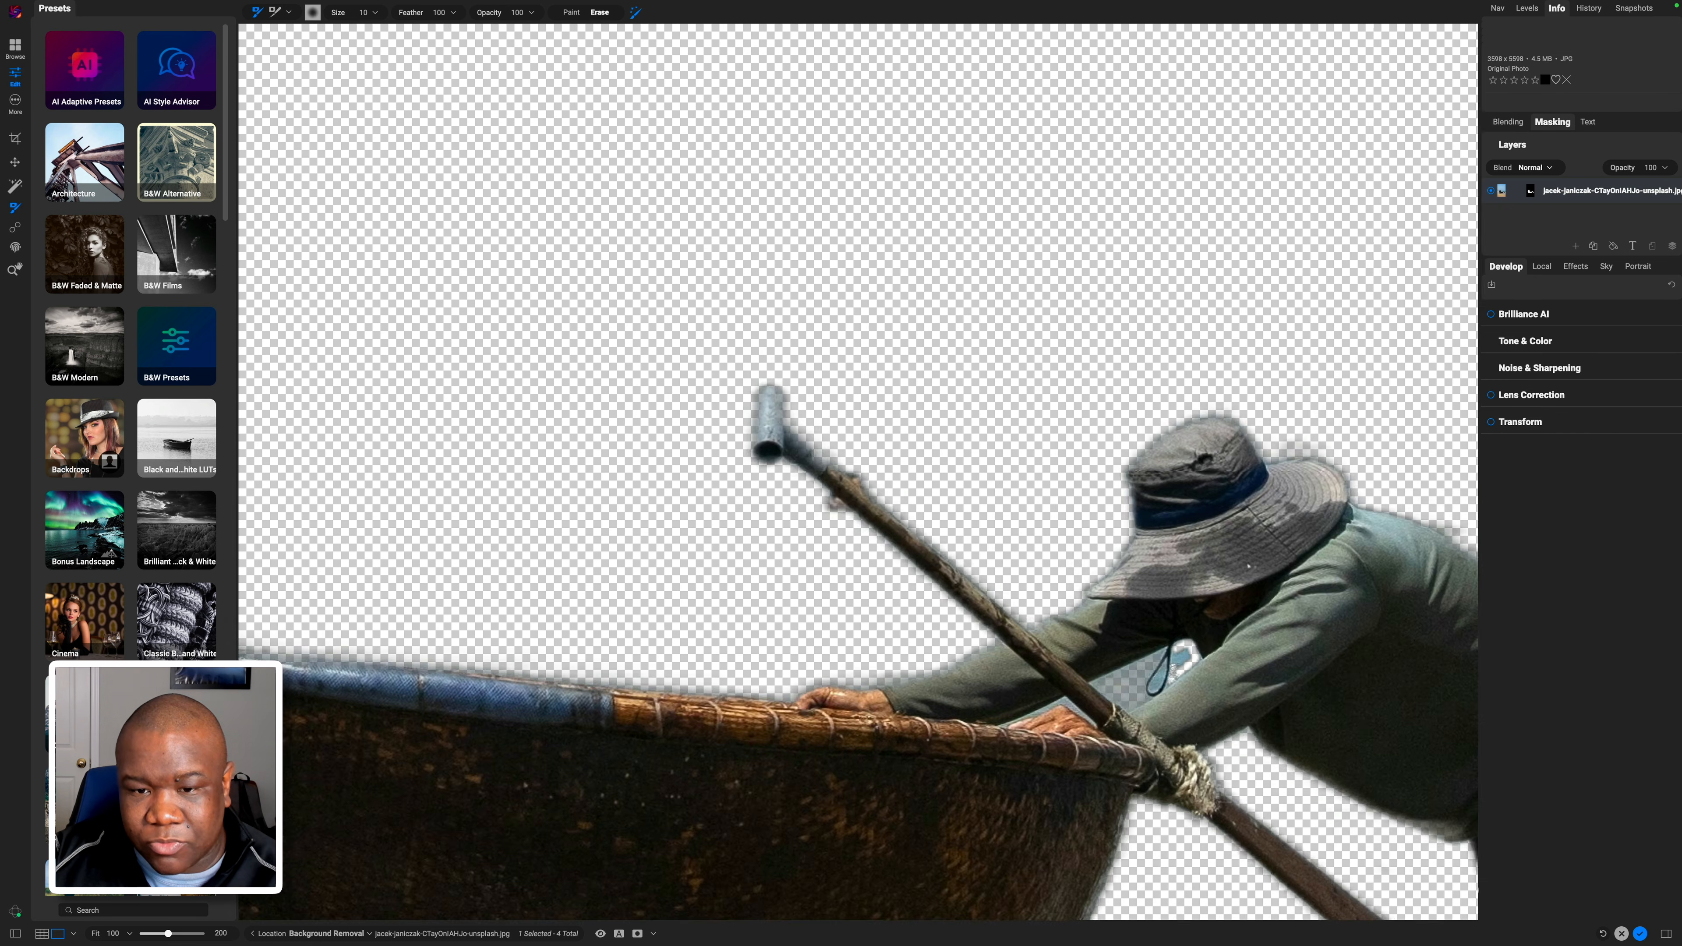
left_click_drag(1076, 551, 628, 289)
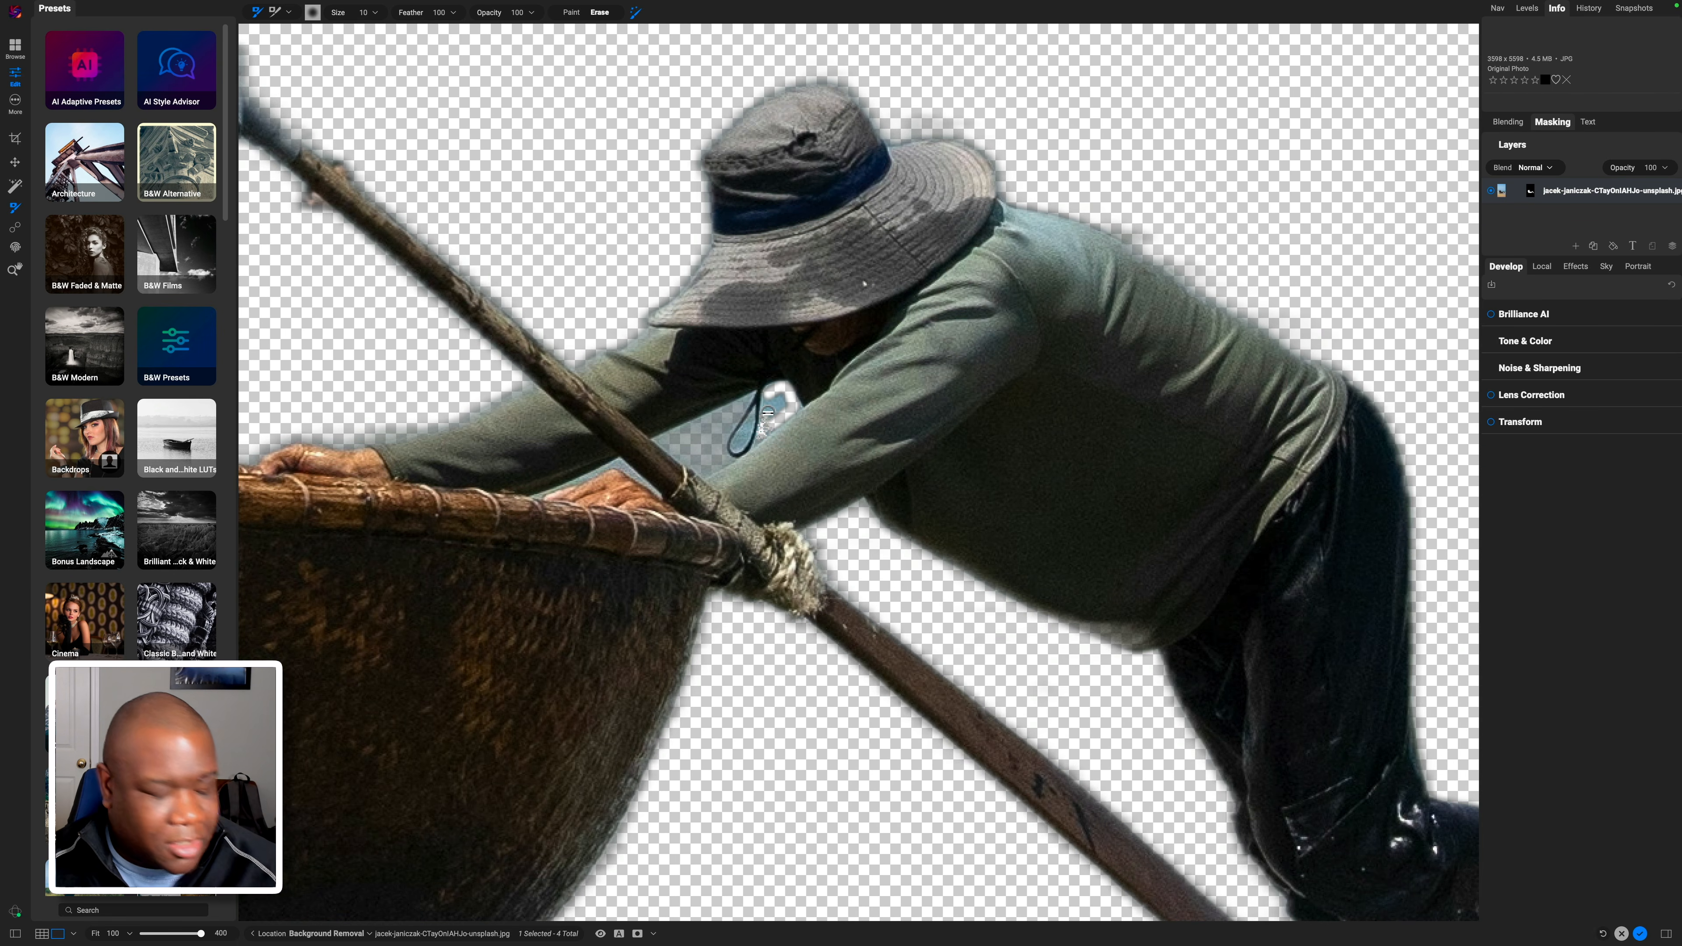
key("bracketright")
key("bracketright")
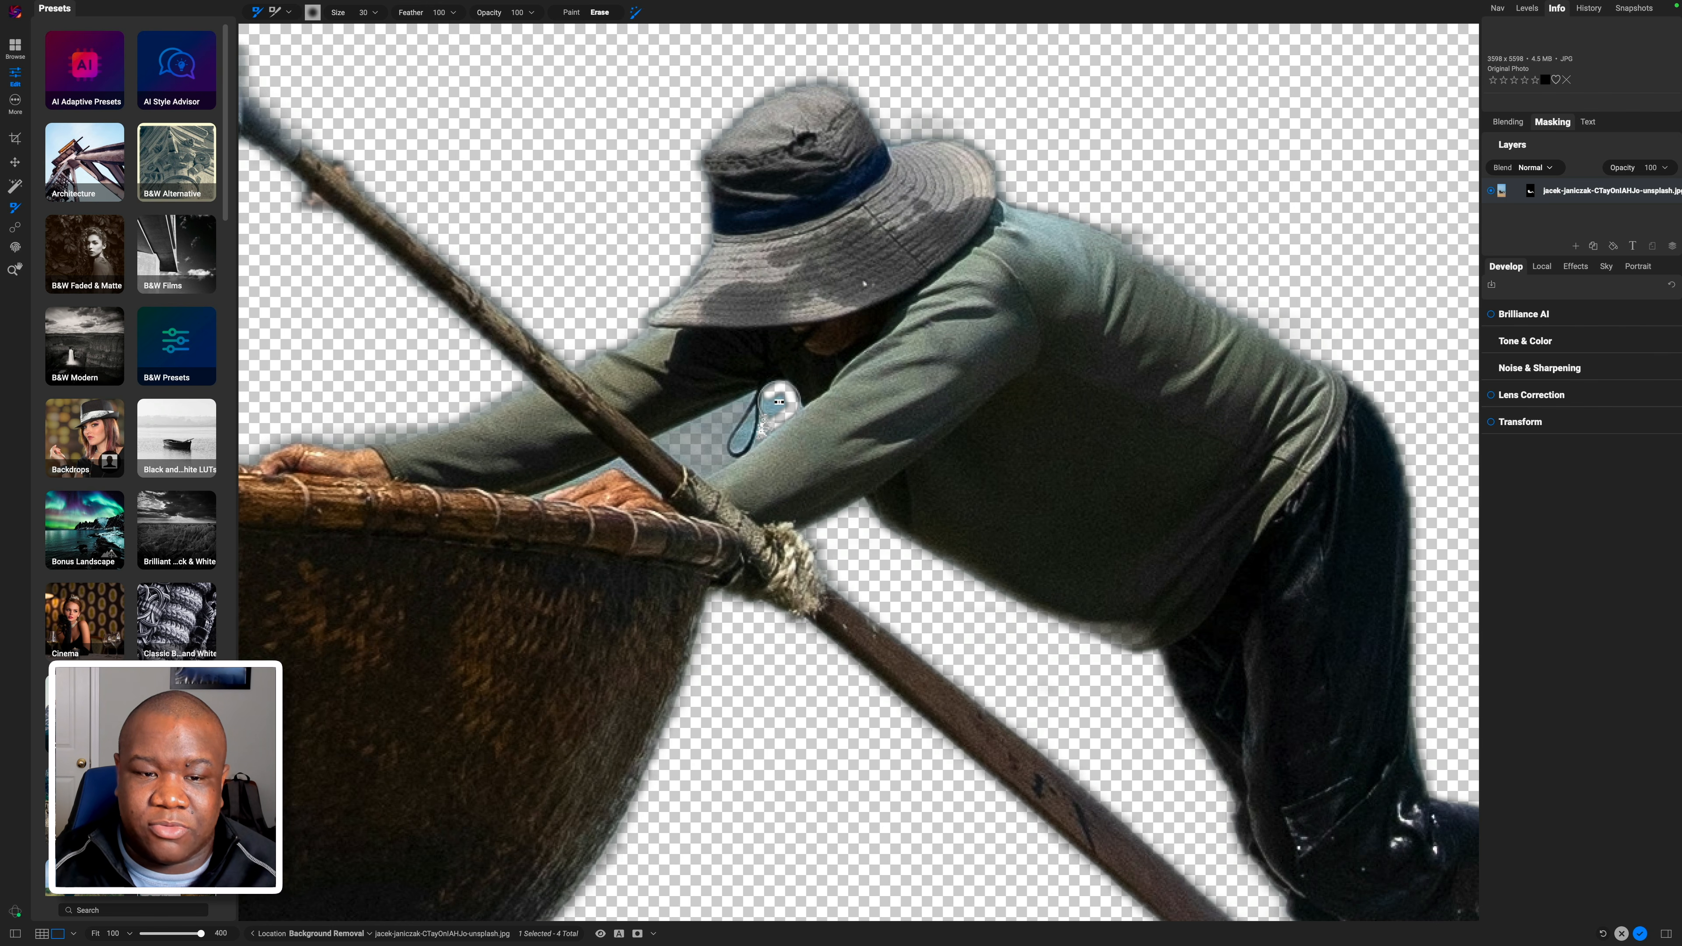
mouse_move(767, 412)
left_mouse_down()
mouse_move(782, 385)
mouse_move(771, 424)
left_mouse_up()
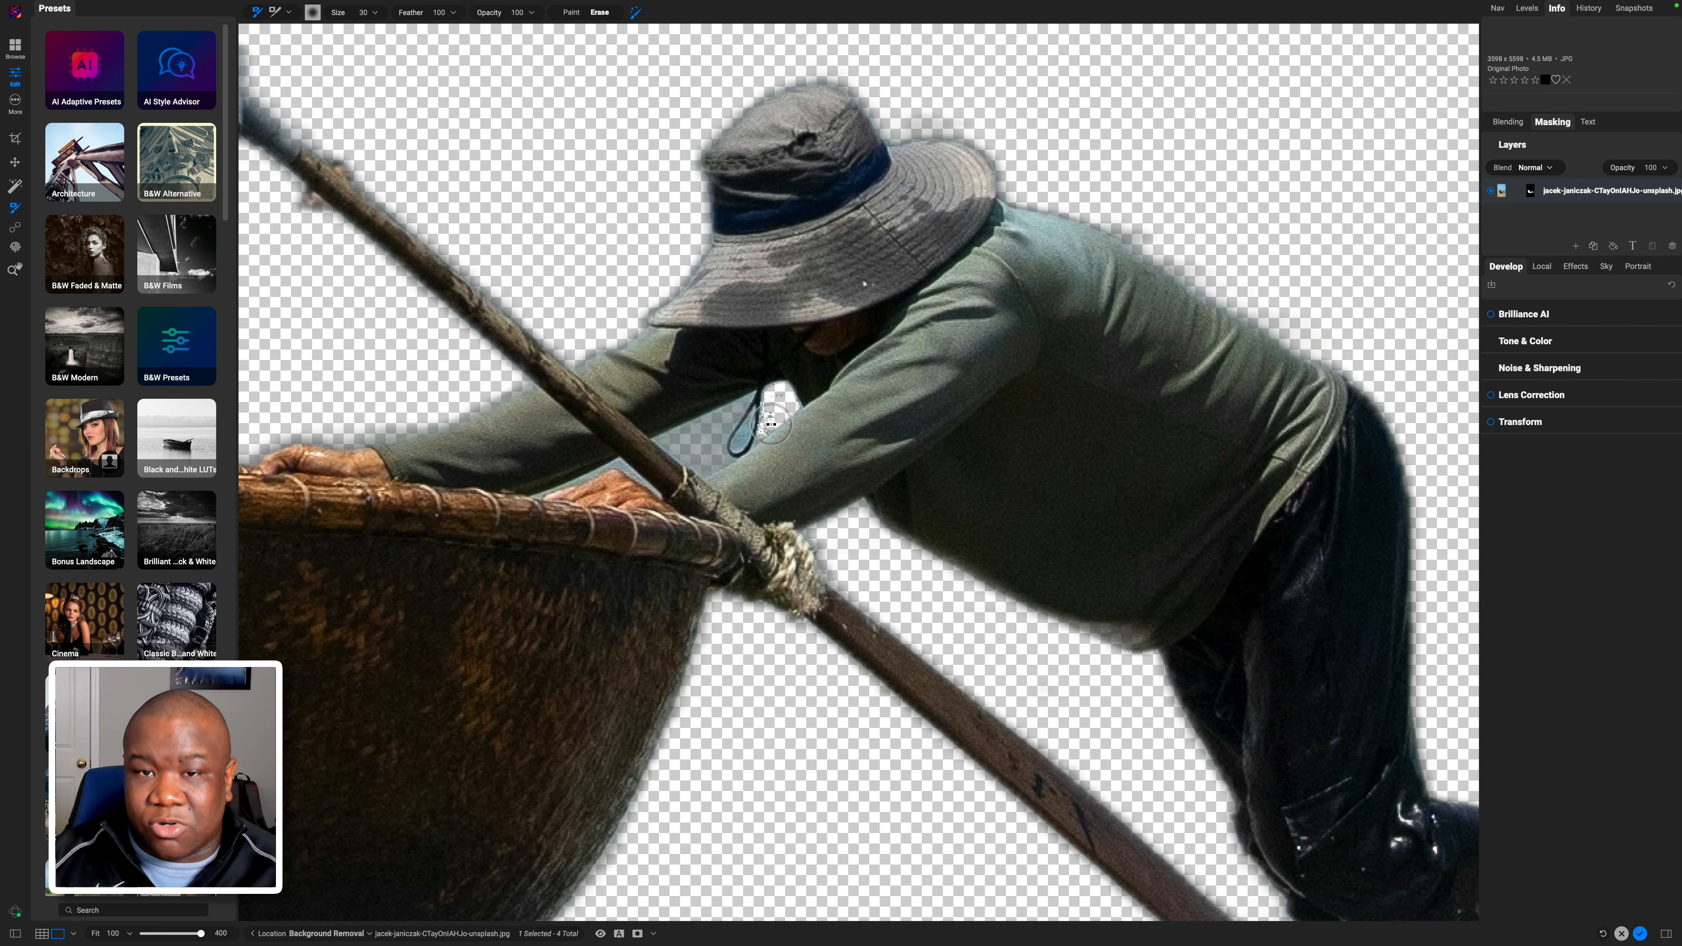
key("bracketleft")
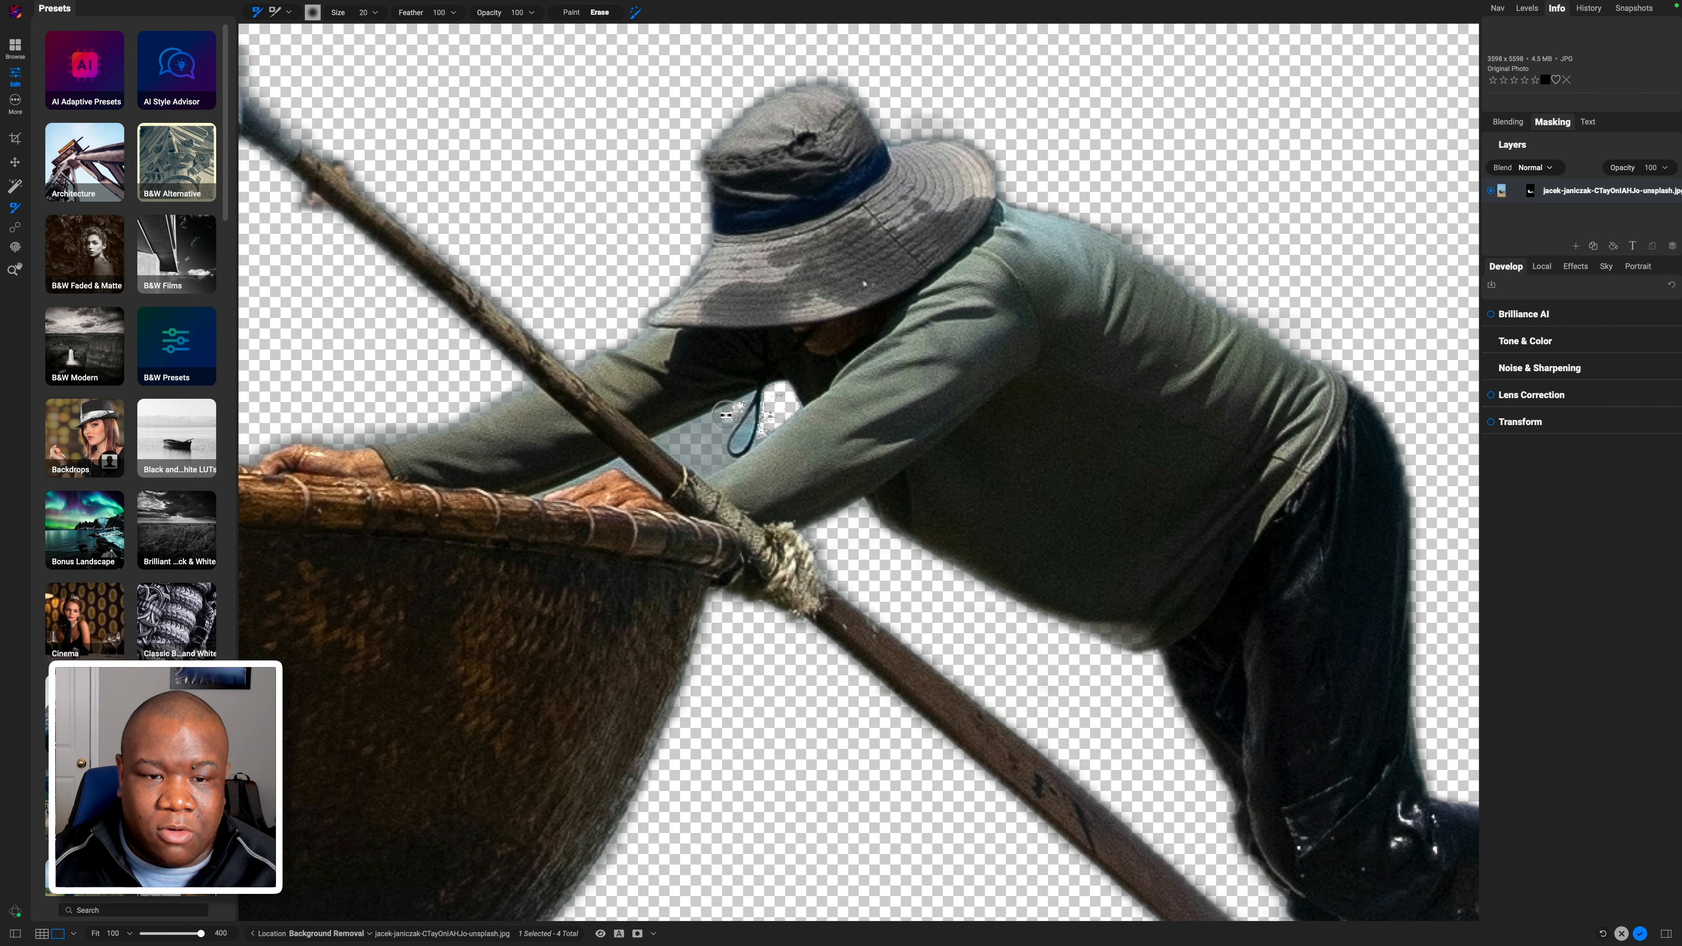
mouse_move(726, 414)
left_mouse_down()
mouse_move(681, 433)
mouse_move(738, 401)
mouse_move(659, 440)
mouse_move(704, 468)
mouse_move(723, 421)
mouse_move(714, 460)
mouse_move(736, 454)
mouse_move(702, 464)
mouse_move(749, 396)
mouse_move(664, 437)
mouse_move(718, 459)
mouse_move(704, 468)
mouse_move(752, 417)
mouse_move(739, 448)
mouse_move(724, 398)
mouse_move(733, 434)
left_mouse_up()
Add a red Color Fill layer and place it beneath the beach photo layer.
key("super+0")
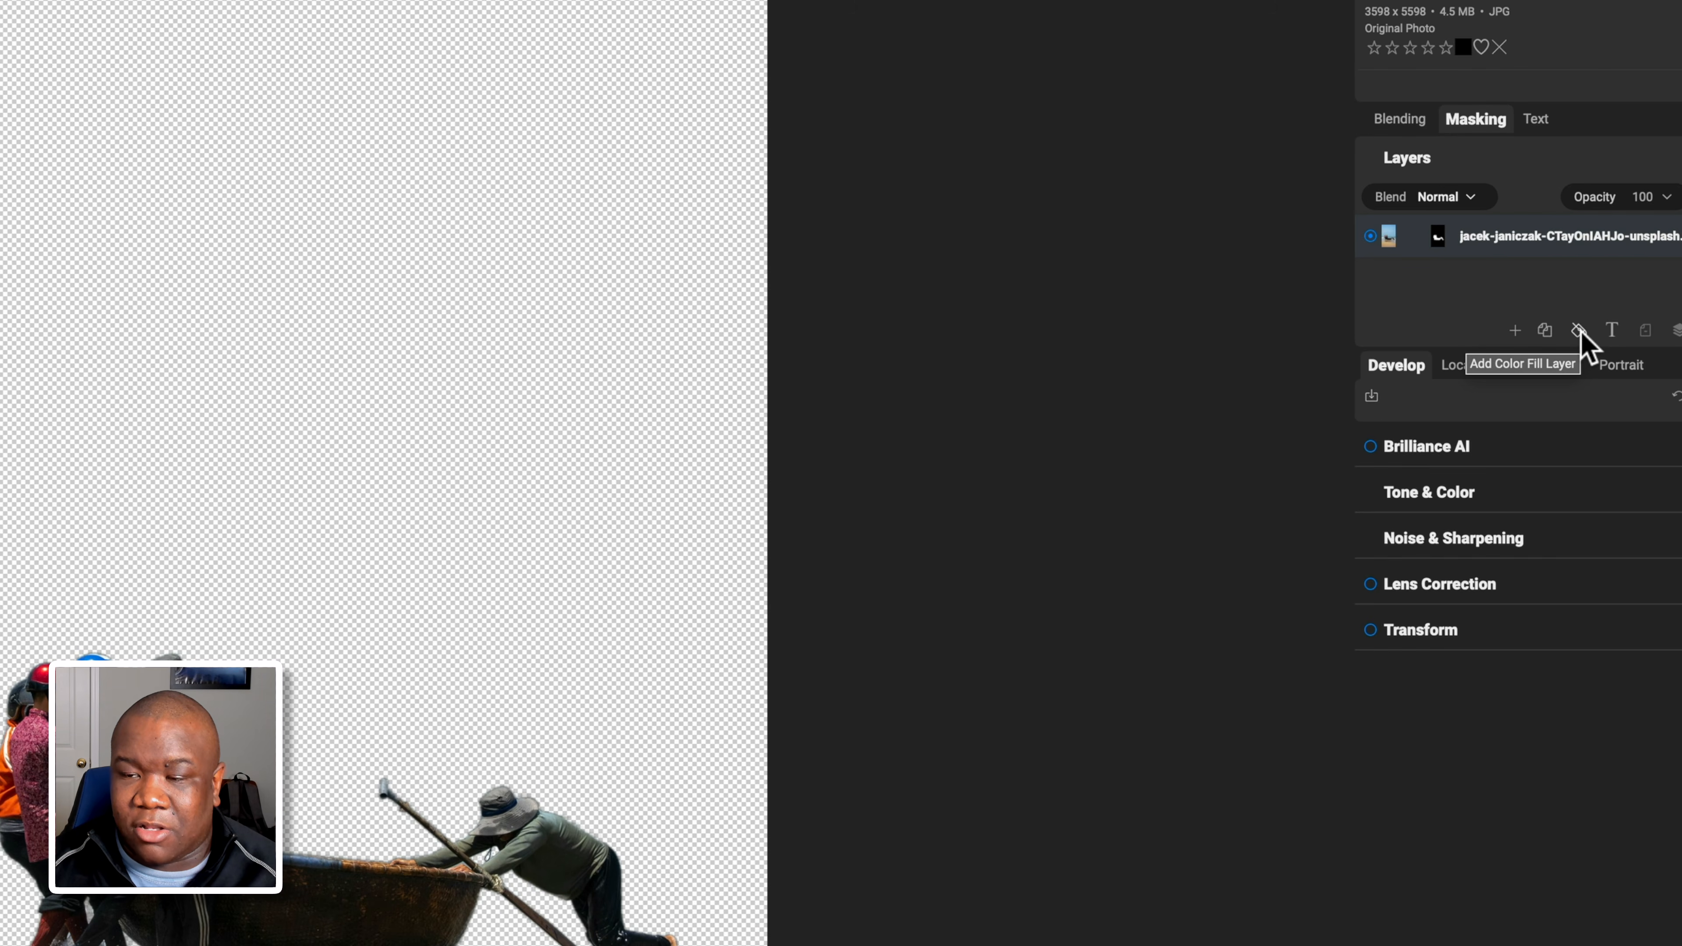
left_click(1580, 331)
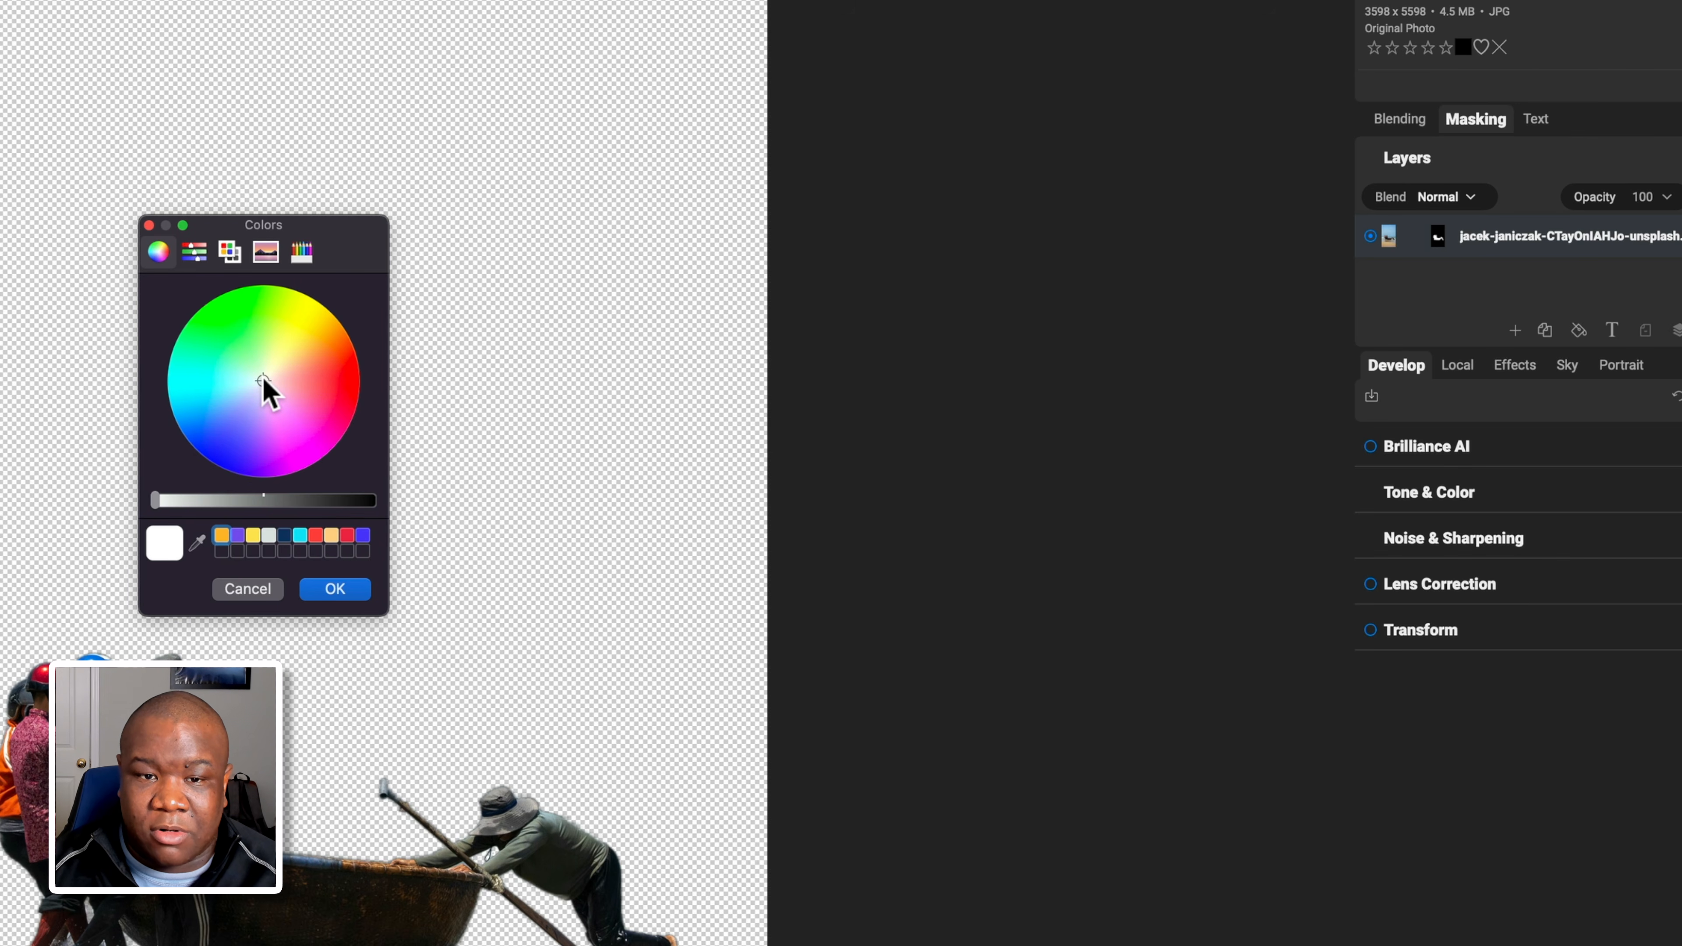
mouse_move(263, 381)
left_mouse_down()
mouse_move(353, 398)
mouse_move(350, 380)
left_mouse_up()
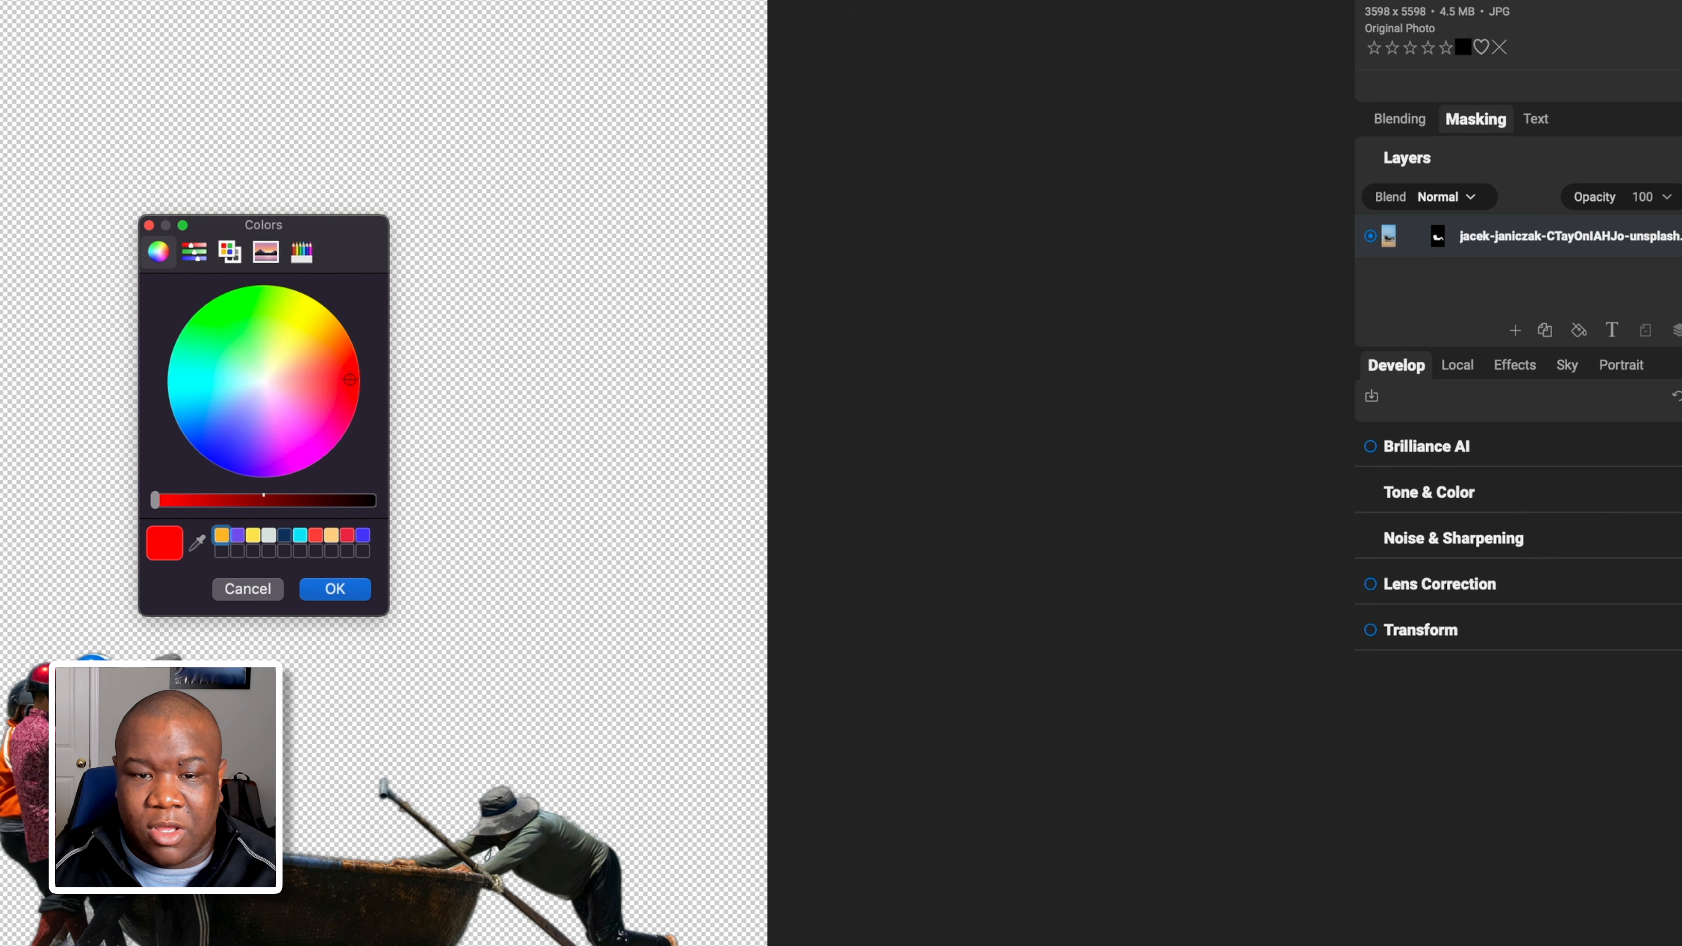
left_click(336, 589)
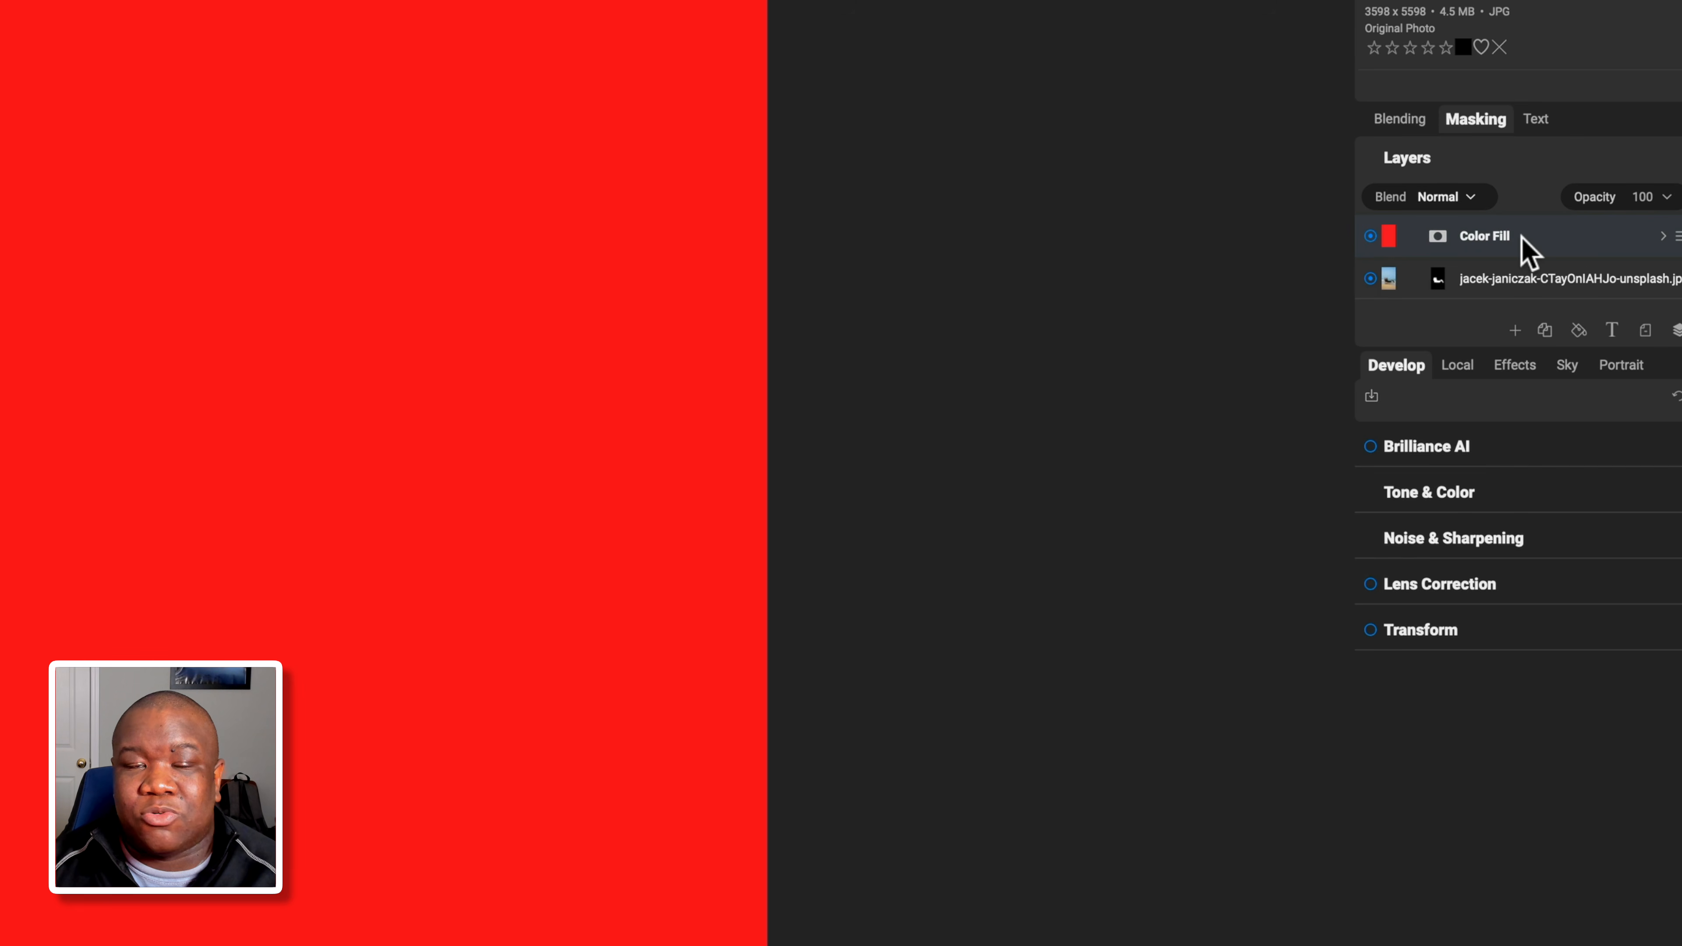
left_click_drag(1529, 251, 1446, 300)
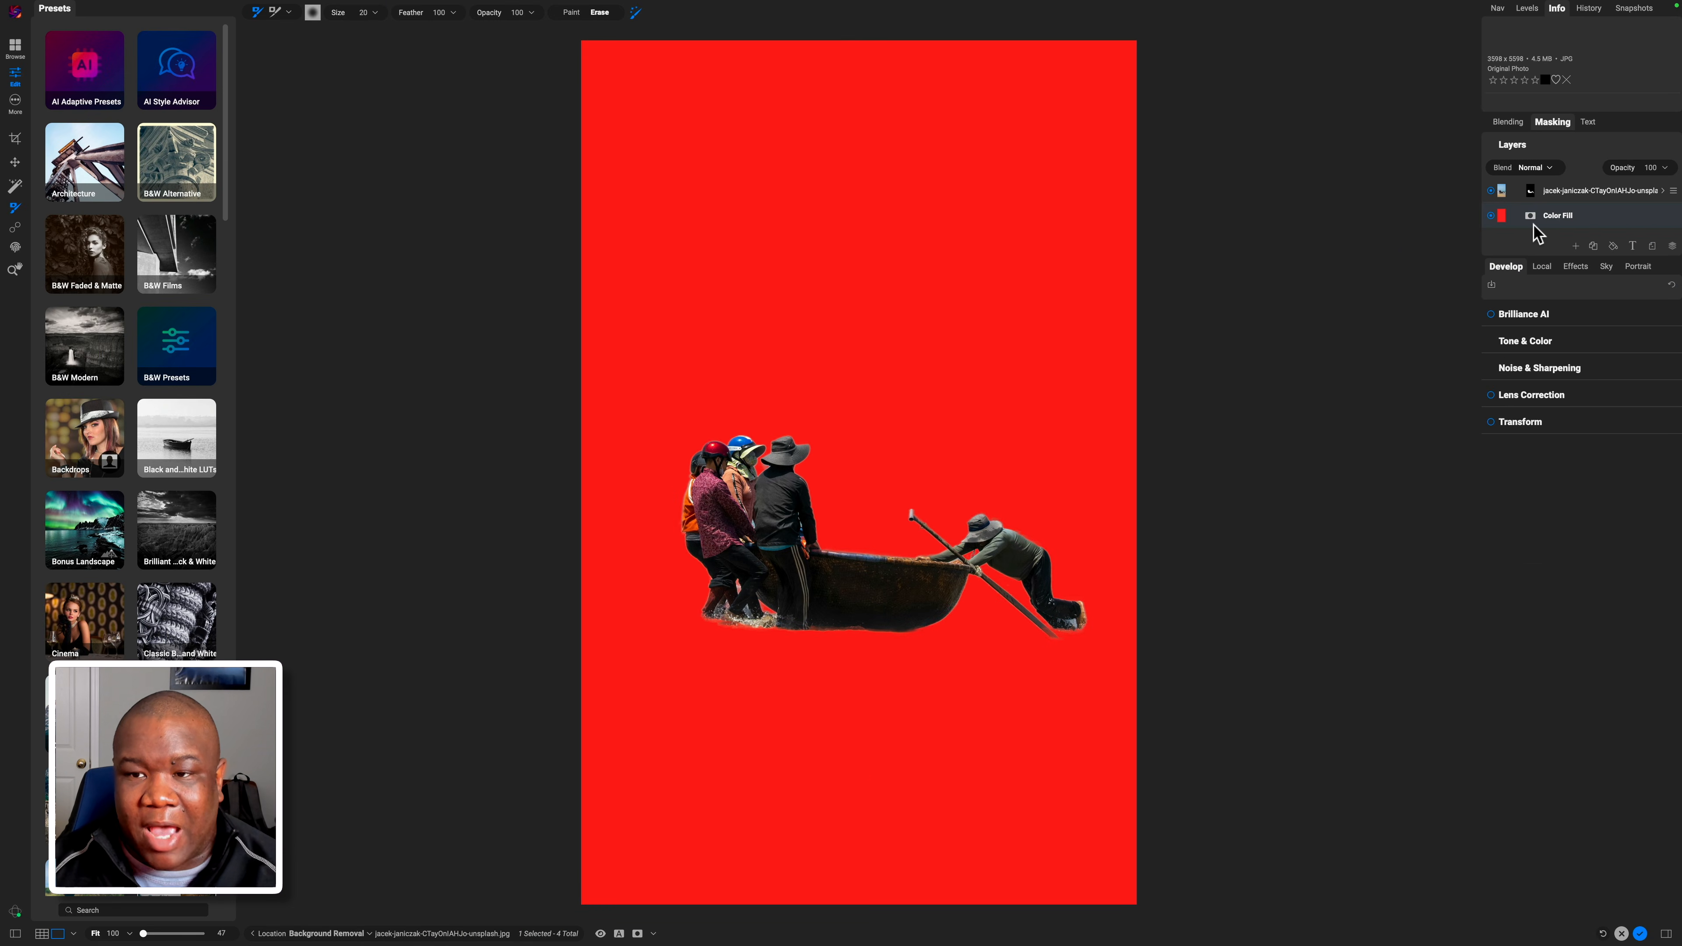
Compare the cut-out with the red fill hidden and shown, then zoom in on the people.
left_click(1490, 216)
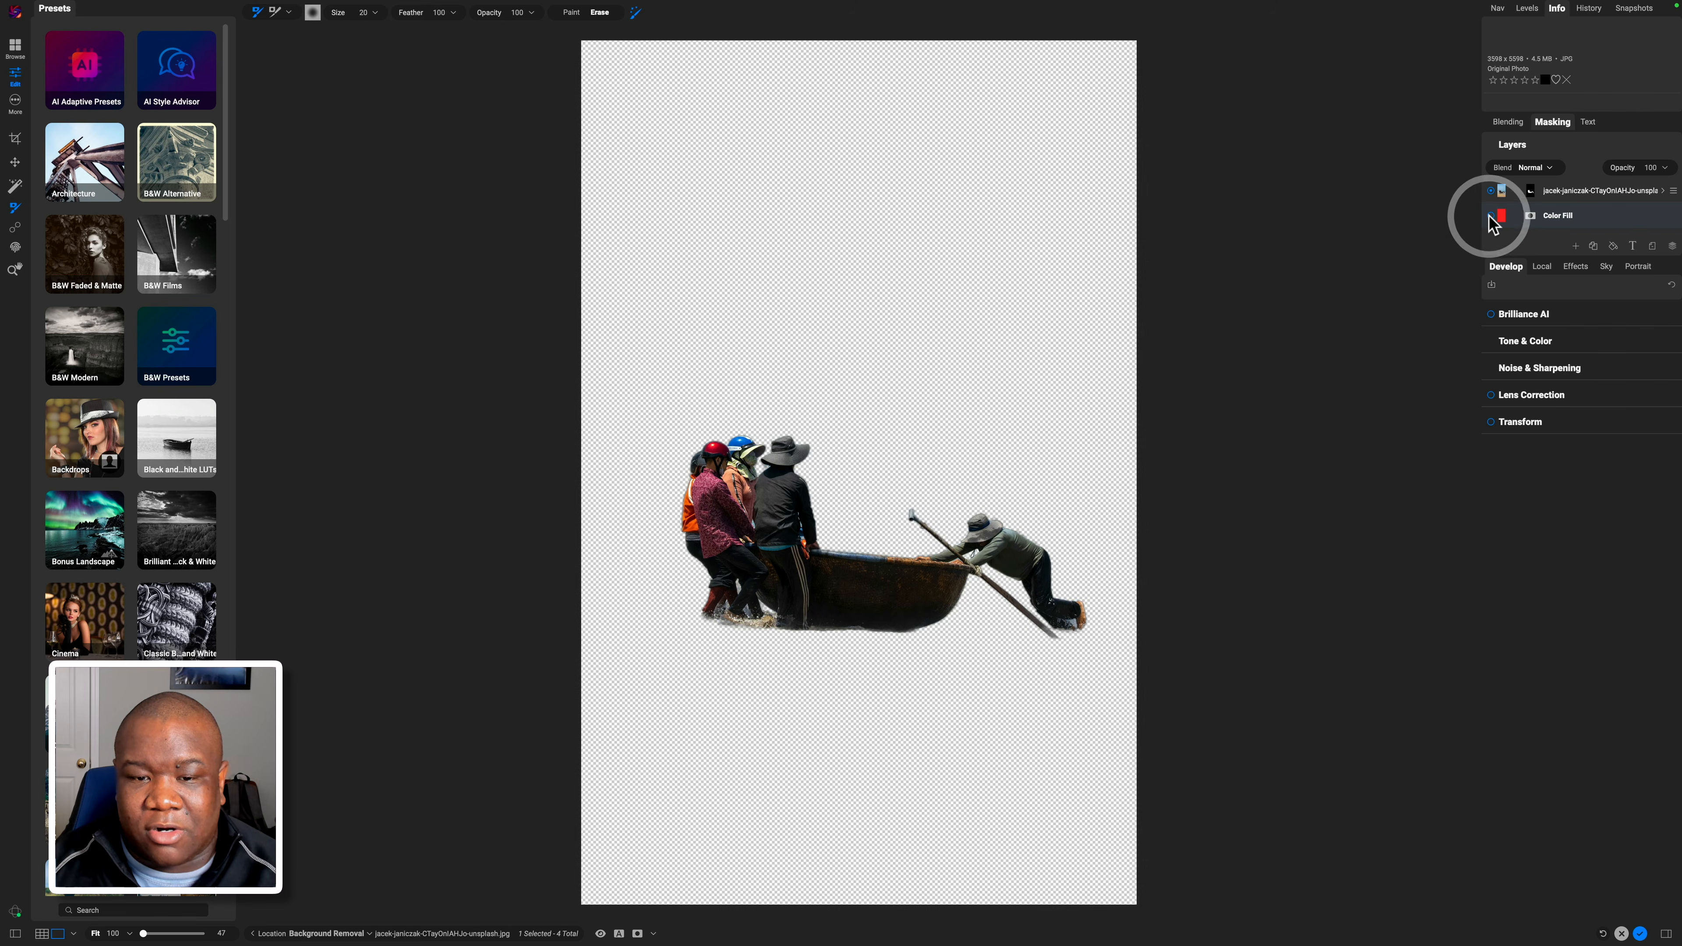
left_click(1490, 216)
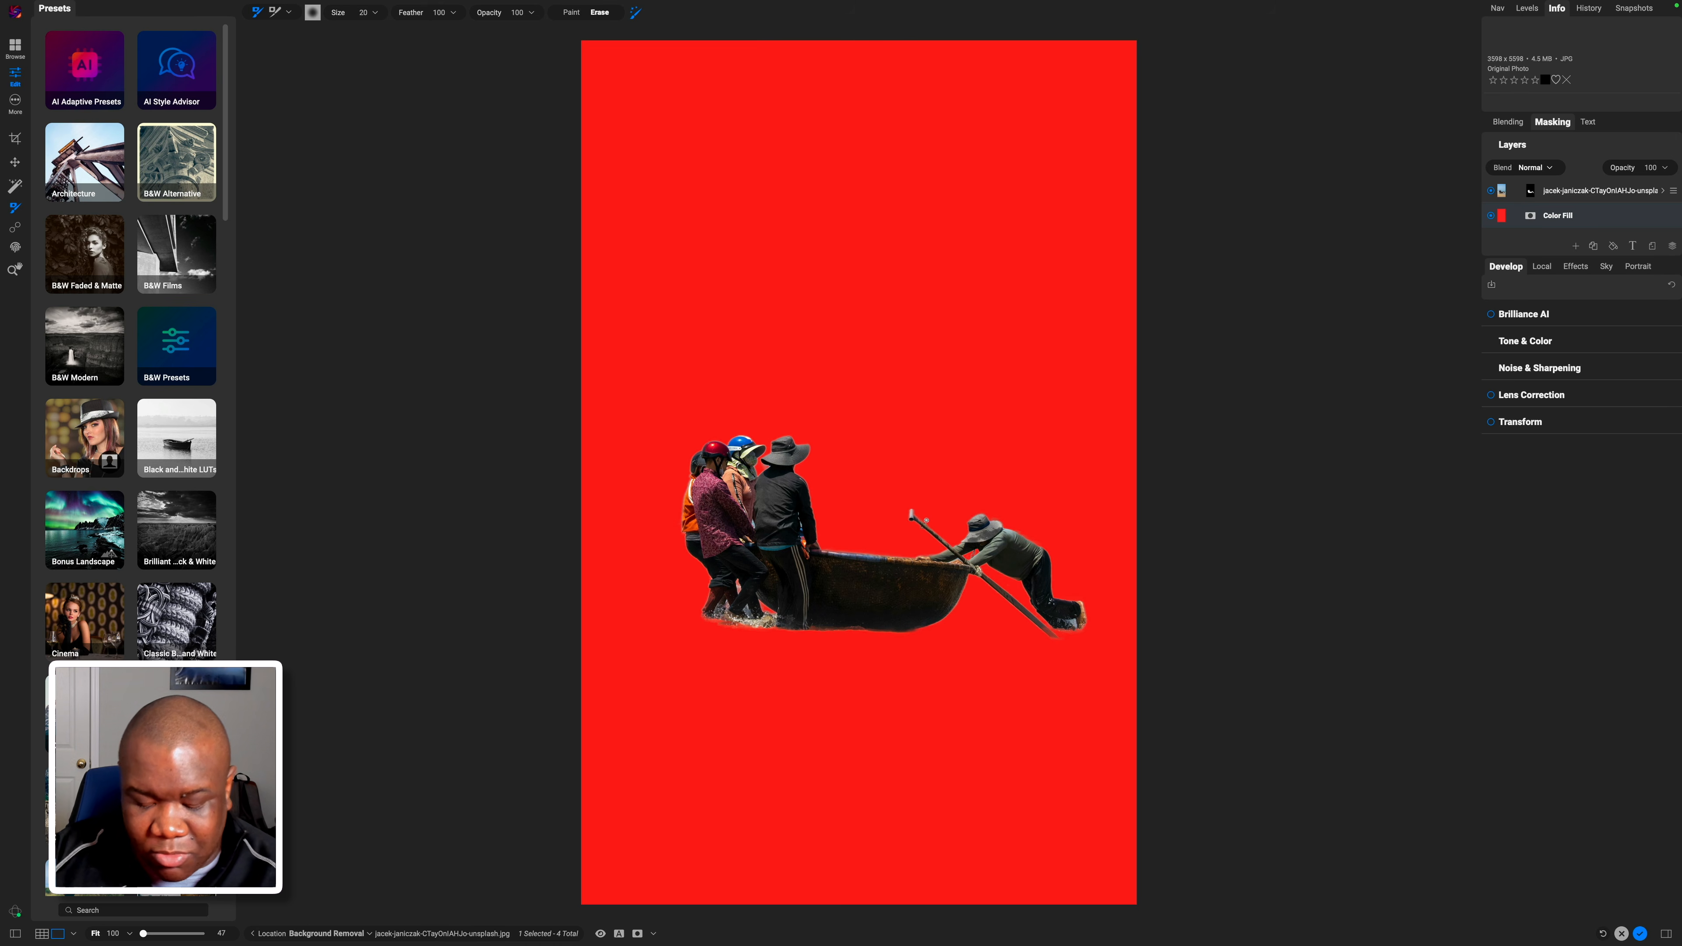
key("super+equal")
key("super+equal")
key("super+equal")
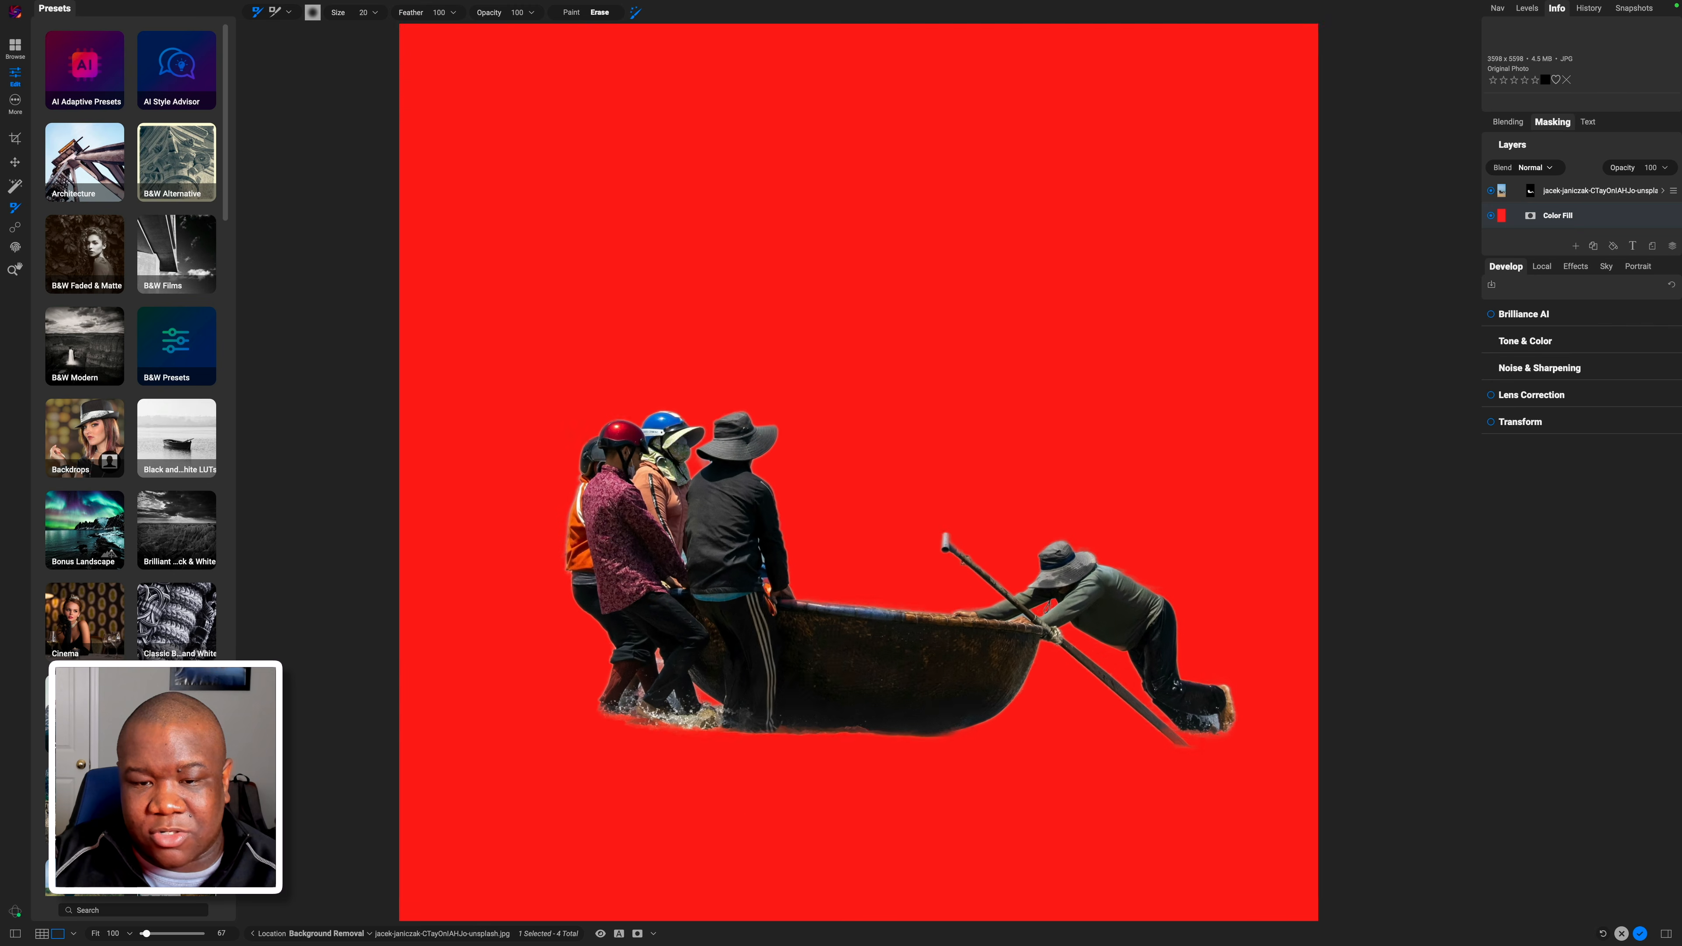
key("super+equal")
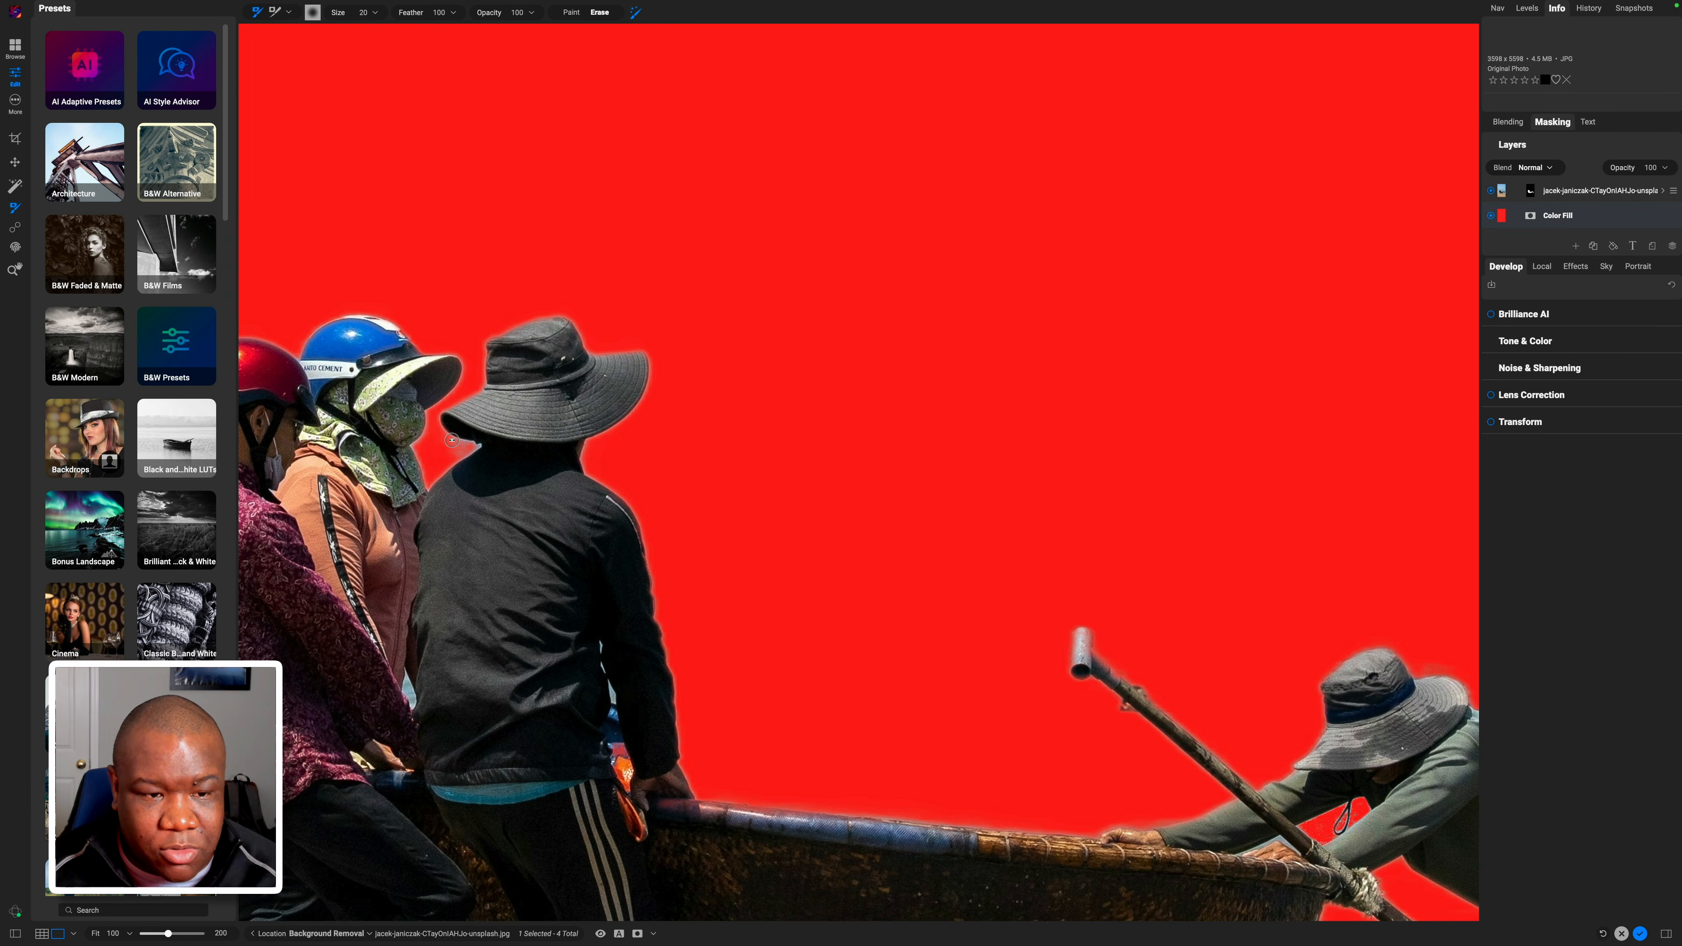
left_click(459, 442)
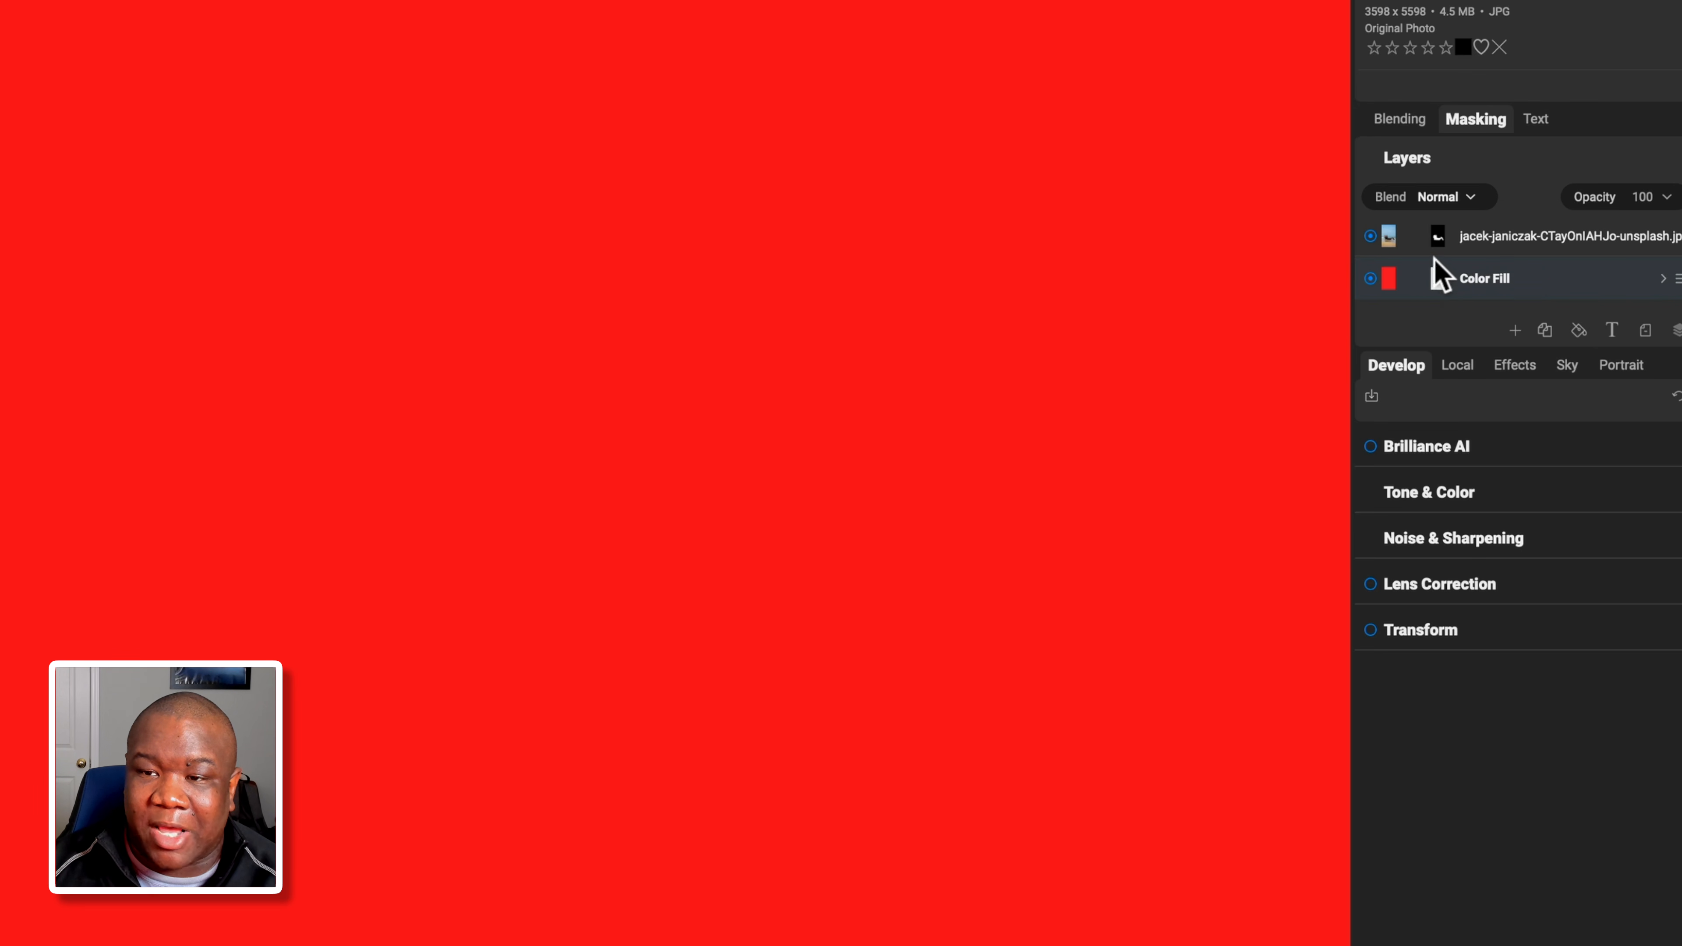
On the photo layer, mask the gap between two people, inspect the rower's edges, and zoom out.
left_click(1438, 240)
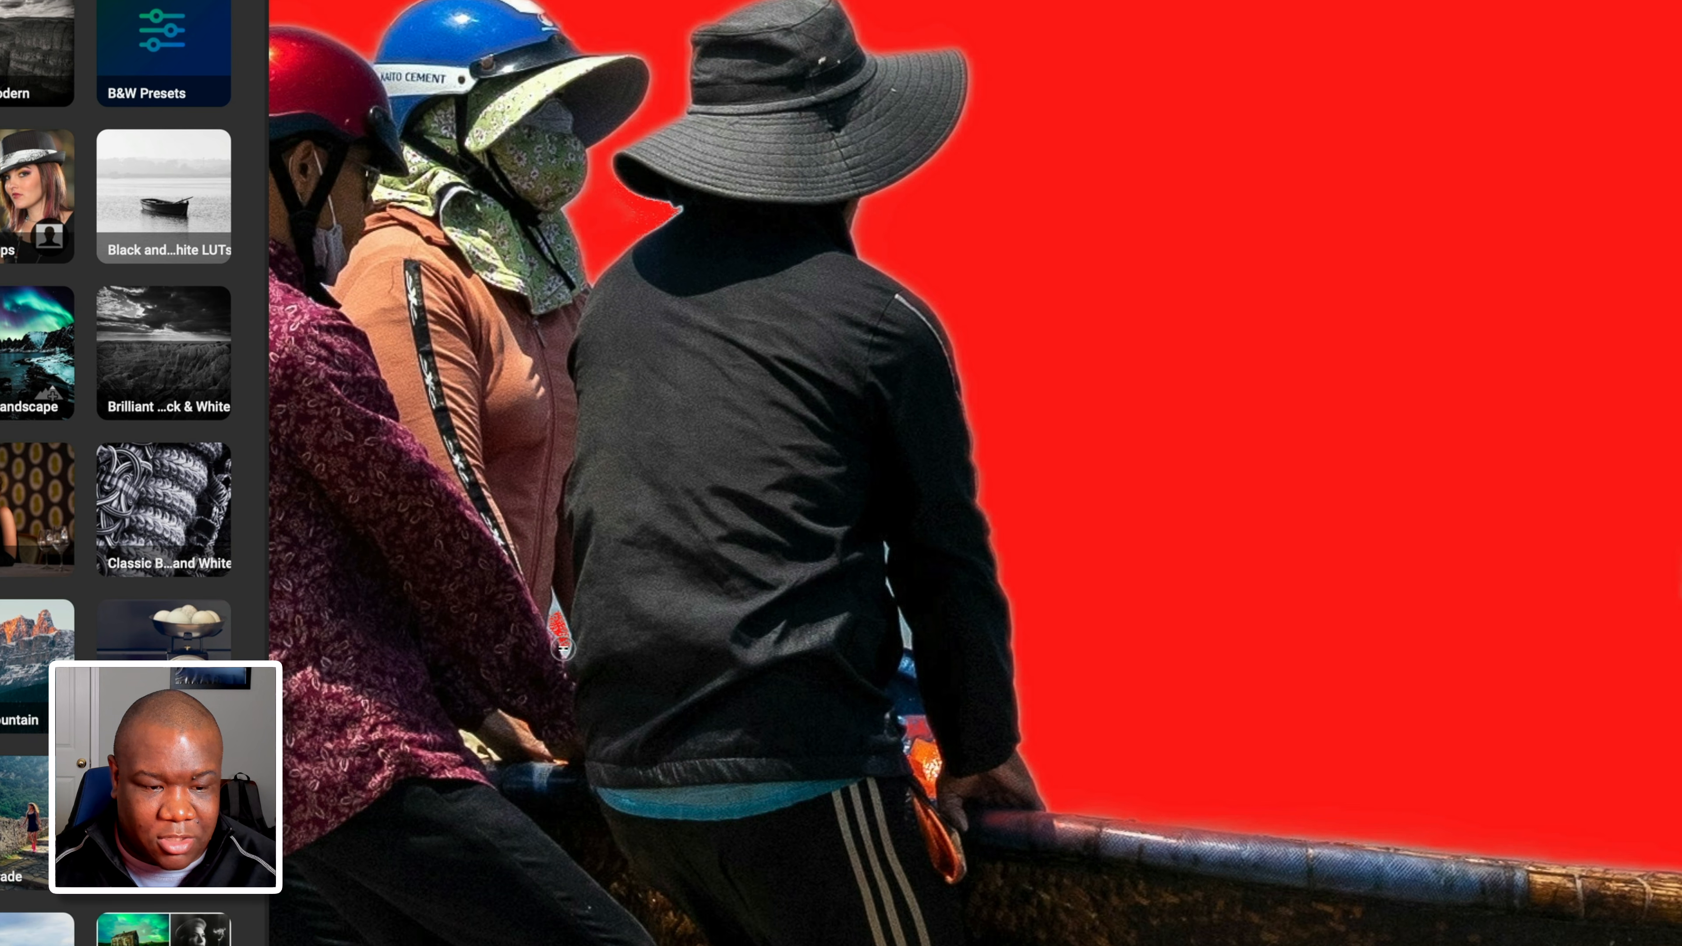
mouse_move(563, 649)
left_mouse_down()
mouse_move(553, 600)
mouse_move(562, 658)
mouse_move(564, 625)
left_mouse_up()
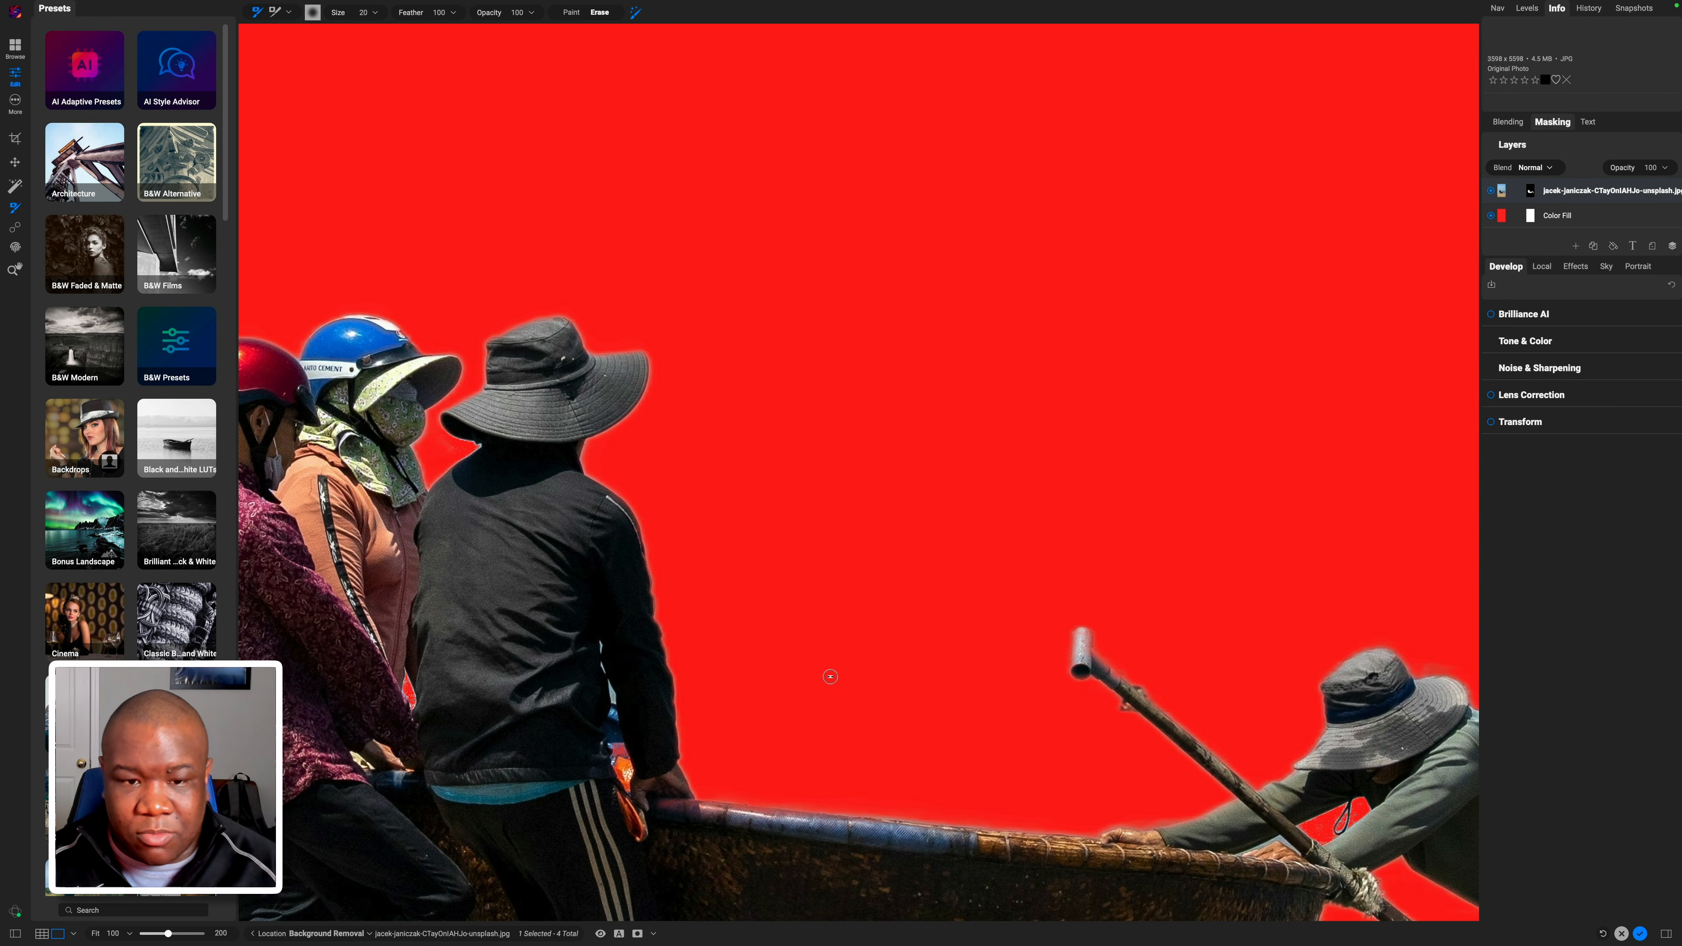
left_click_drag(843, 591, 568, 310)
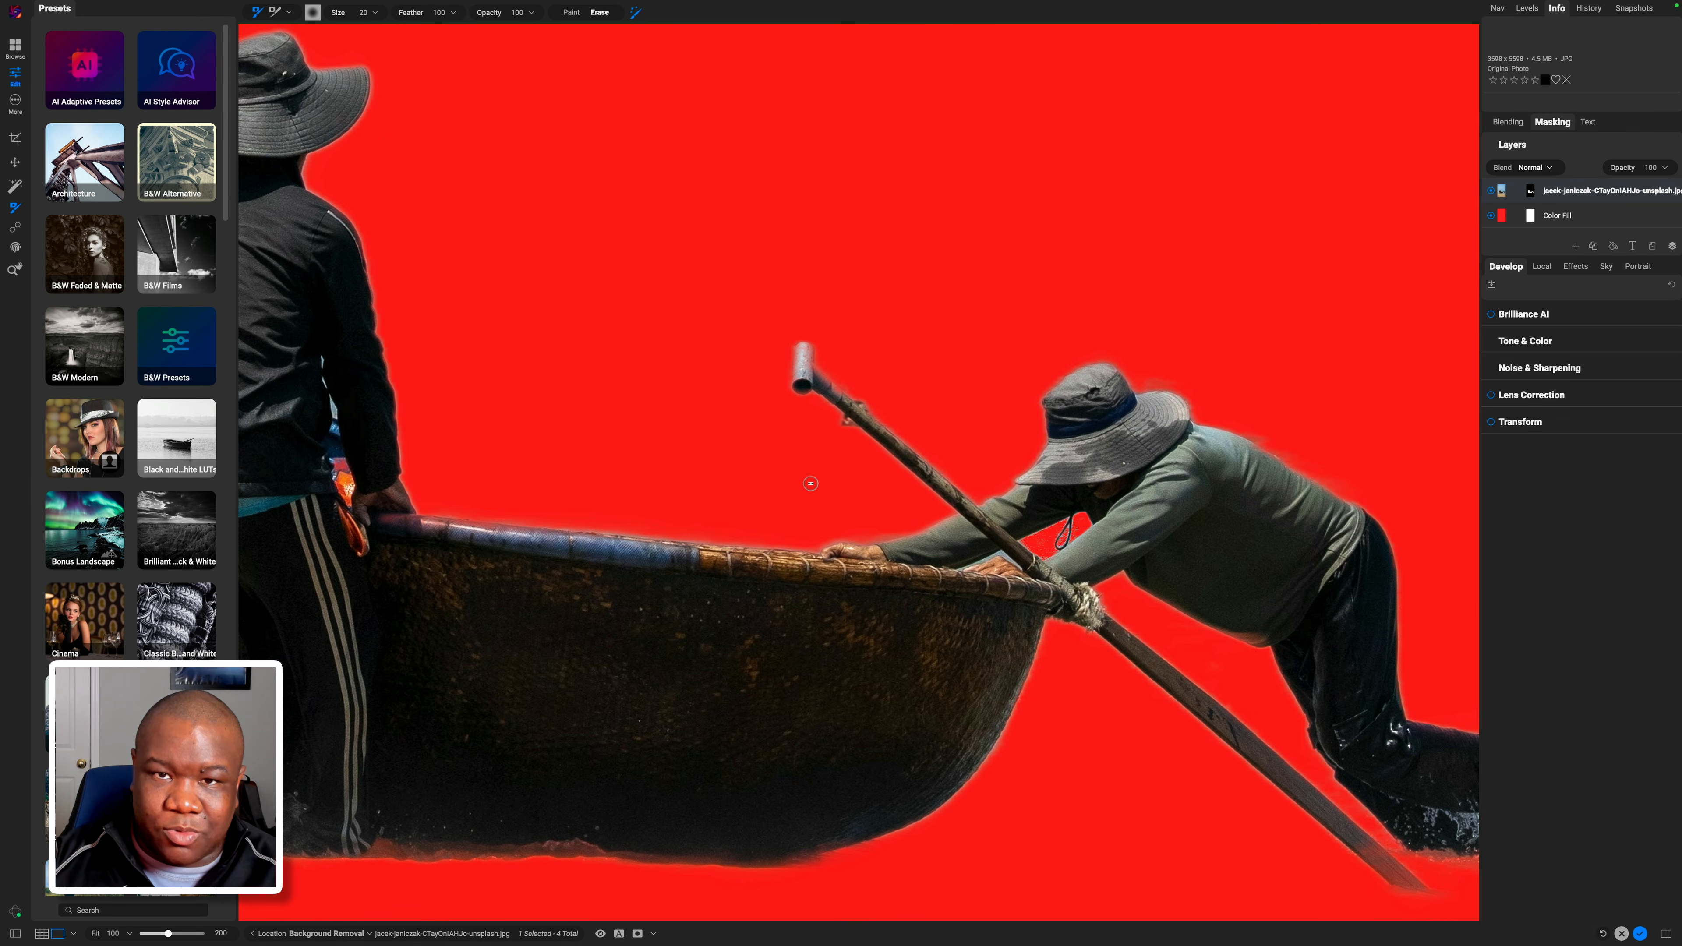
key("super+minus")
key("super+minus")
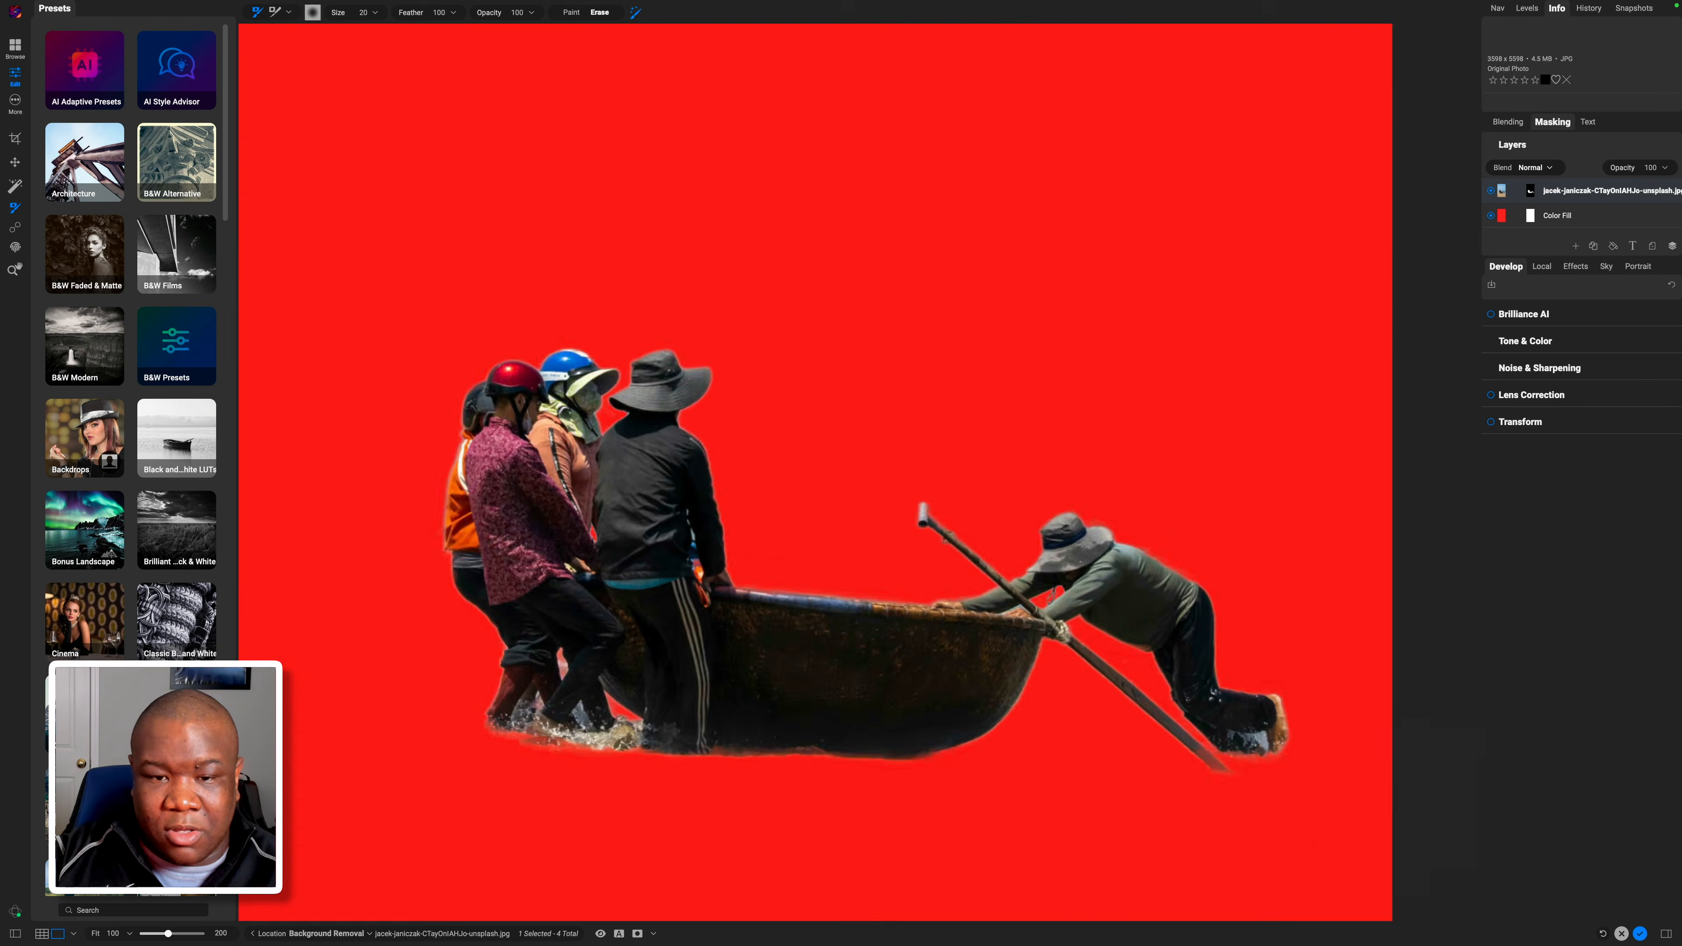
Hide the red fill and add the geothermal Unsplash landscape from Folders as a new layer.
left_click(1490, 216)
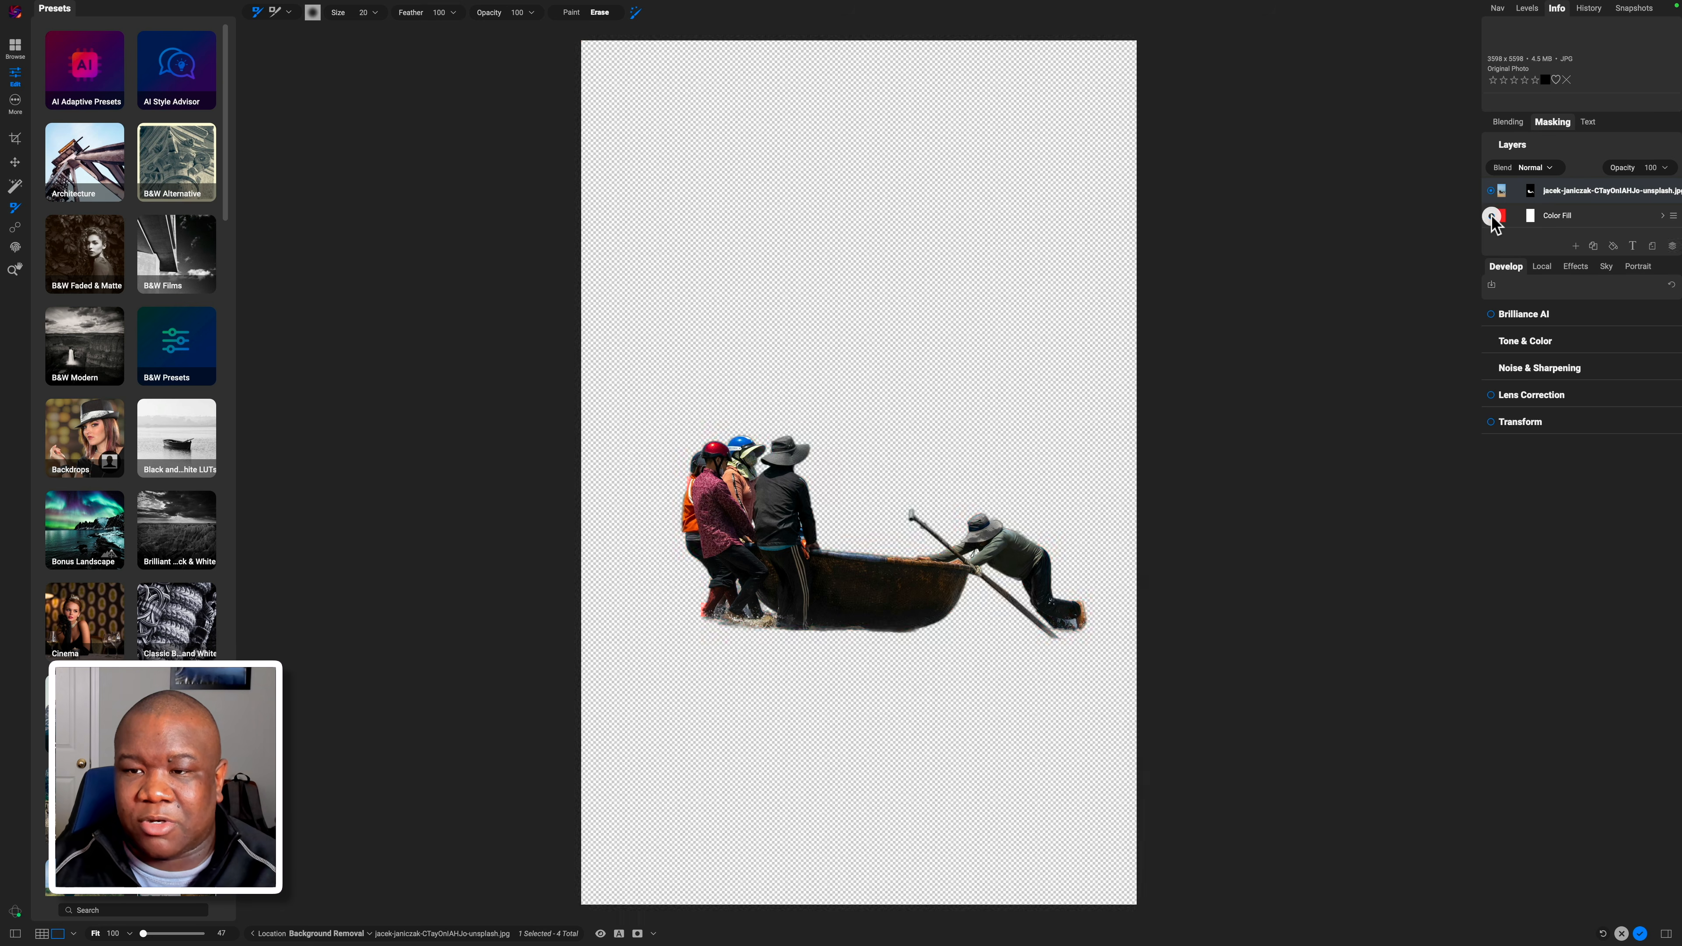
left_click(1588, 214)
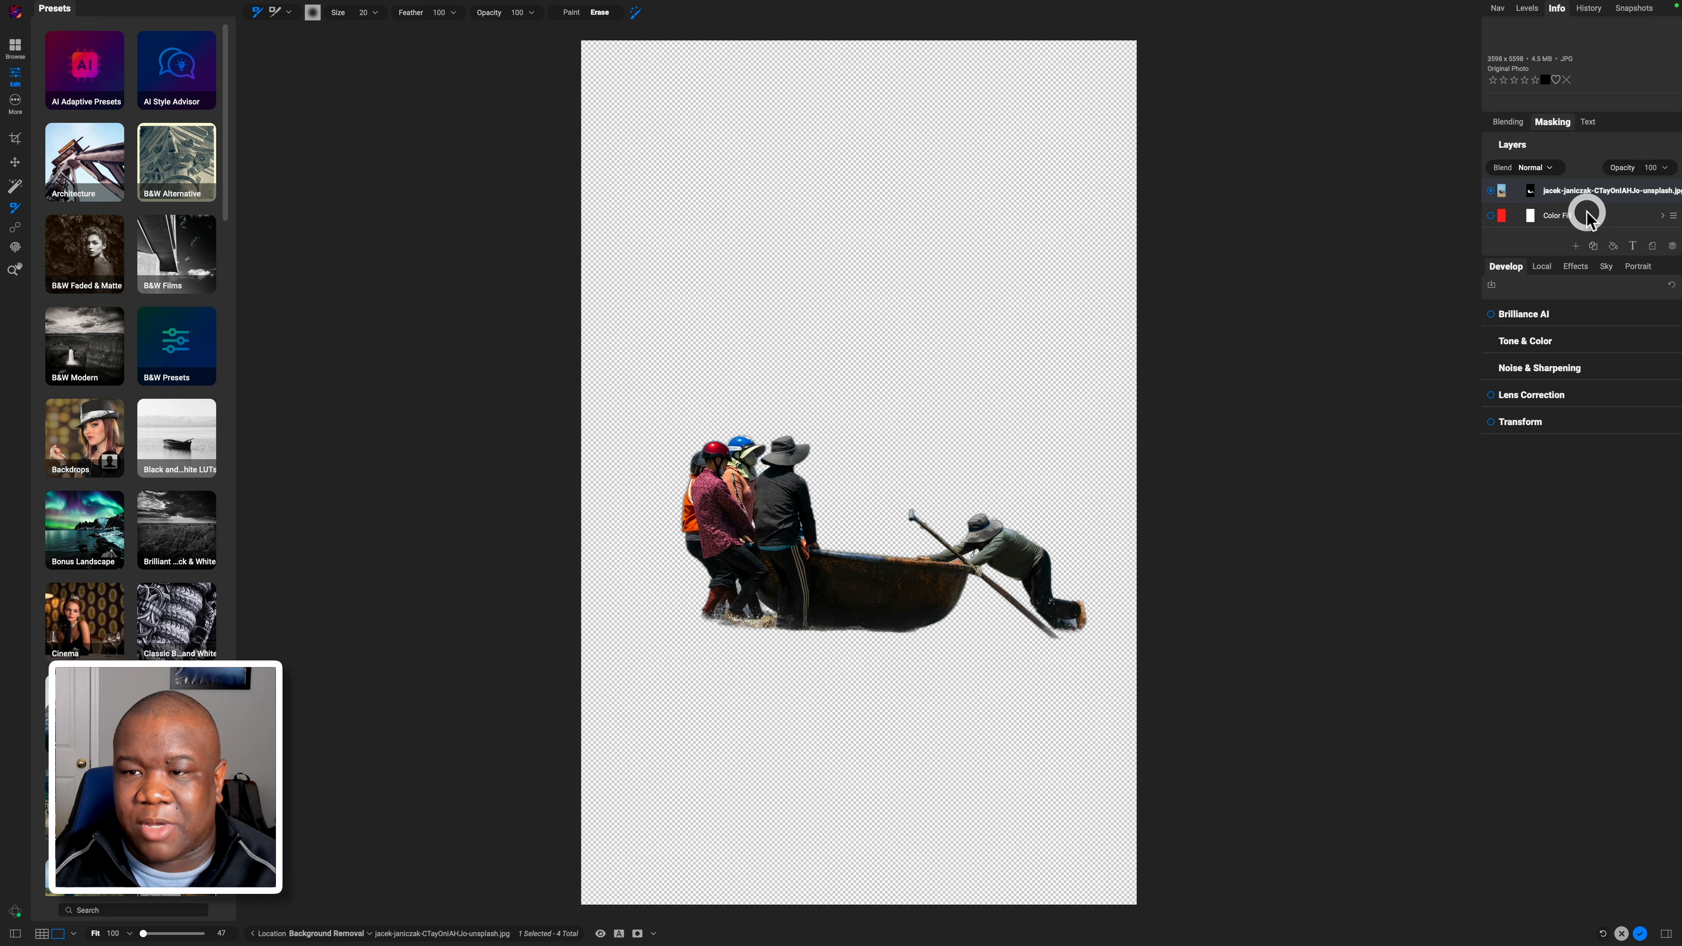
left_click(1577, 246)
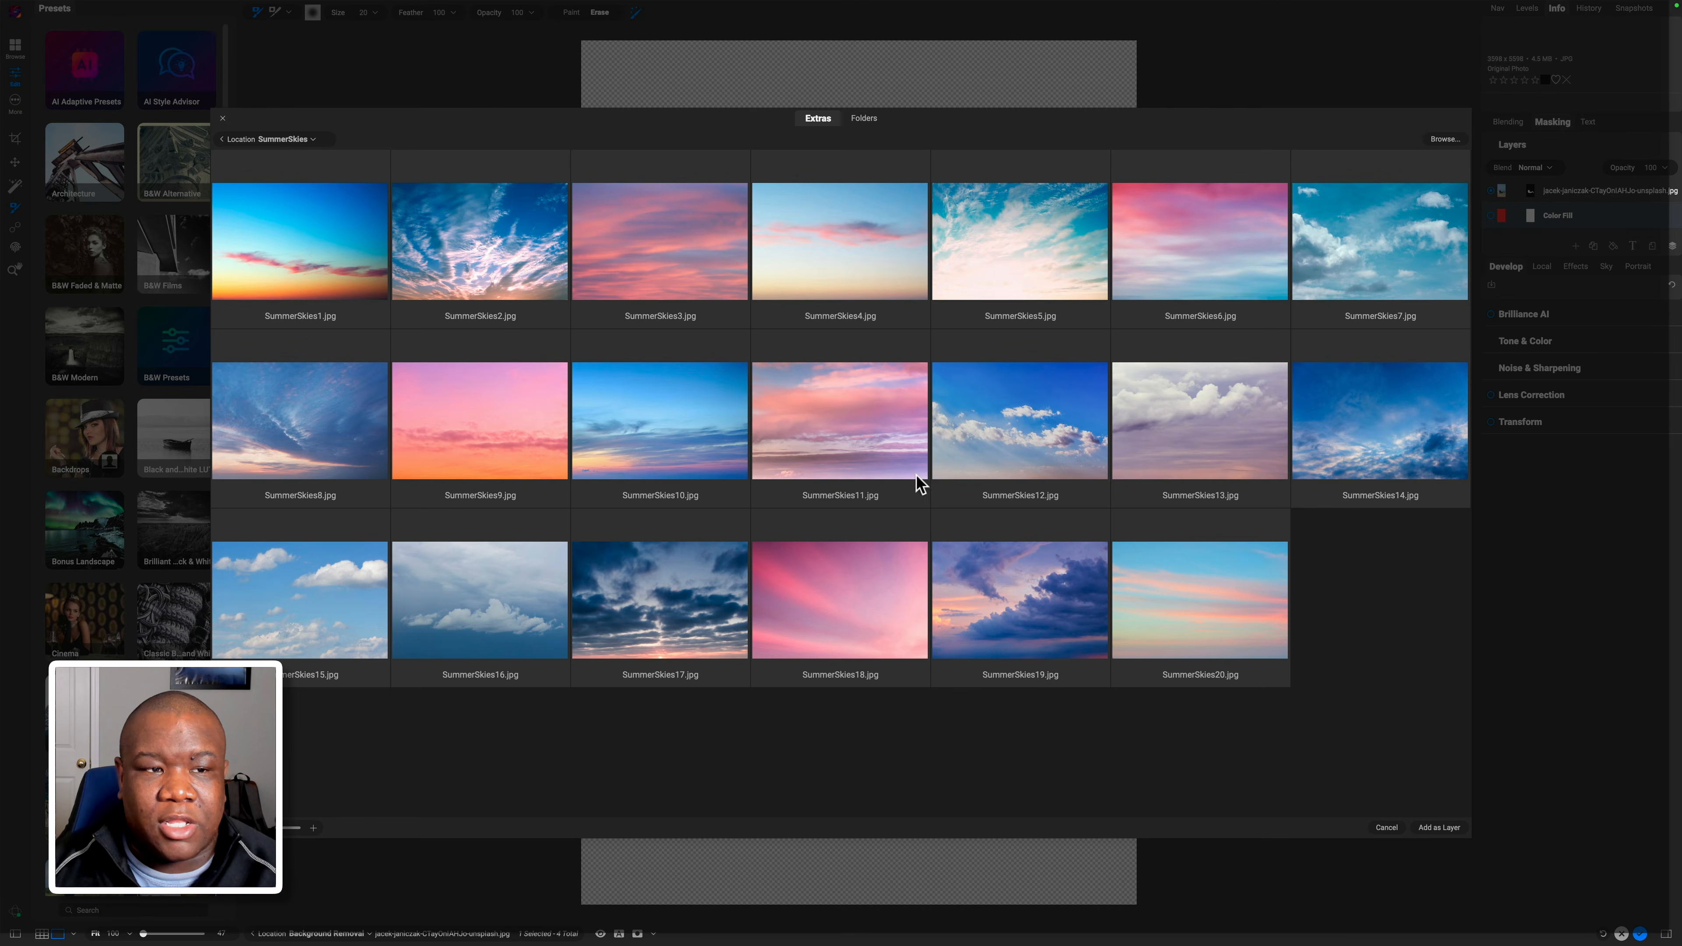
left_click(863, 120)
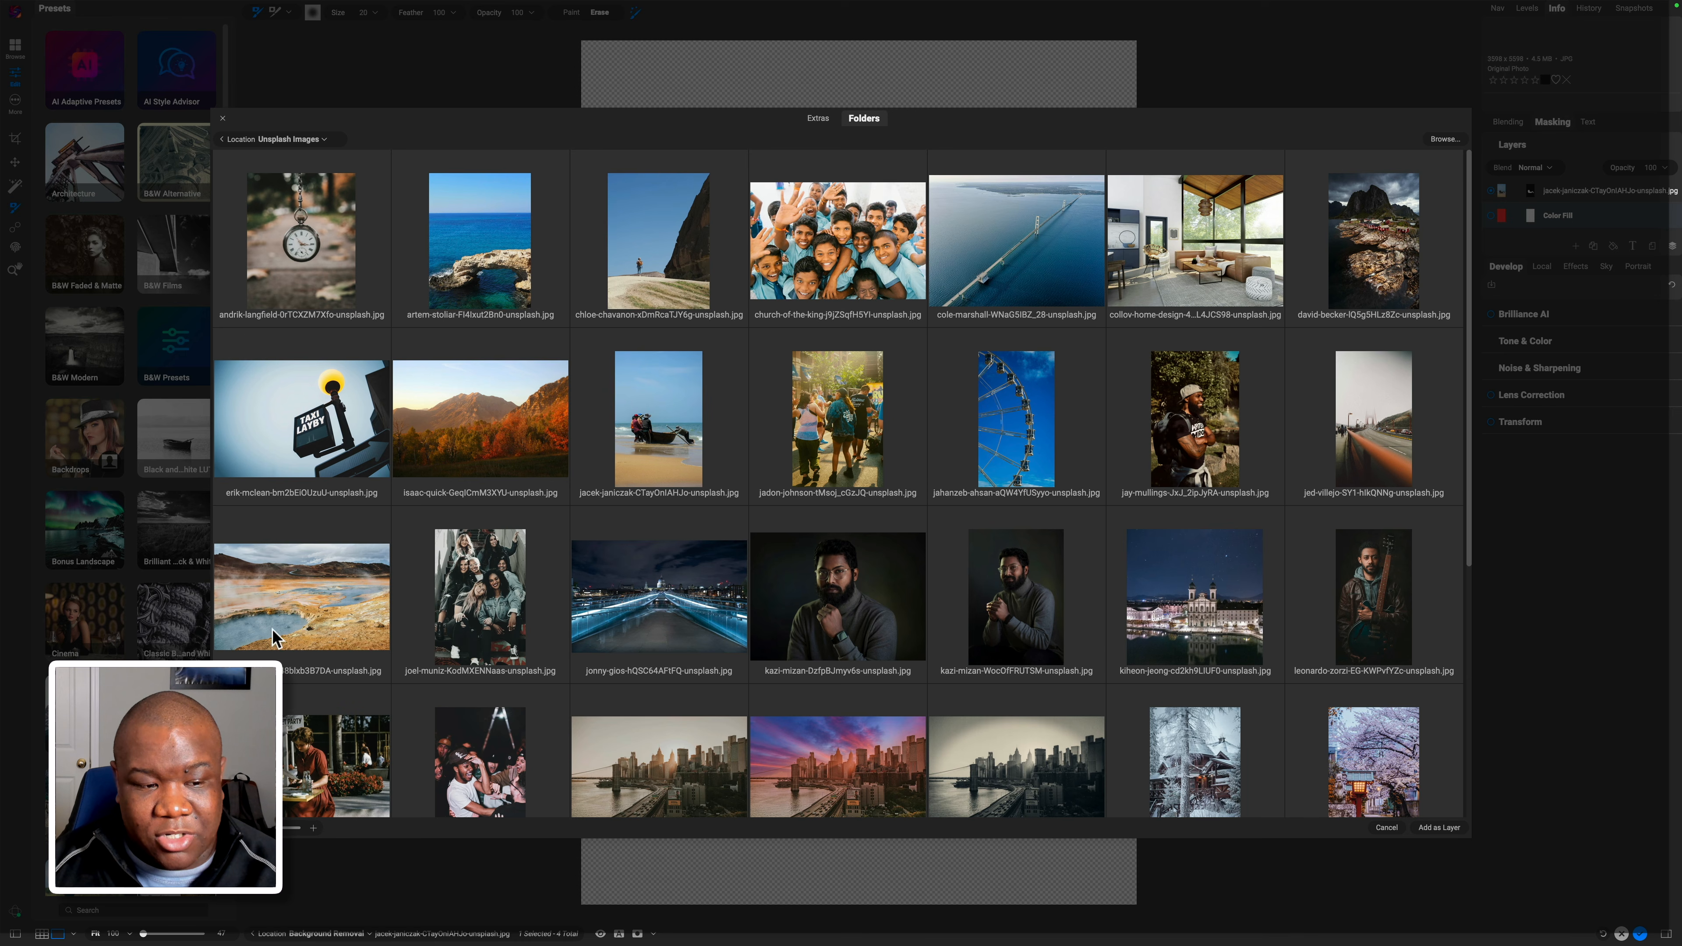
left_click(289, 606)
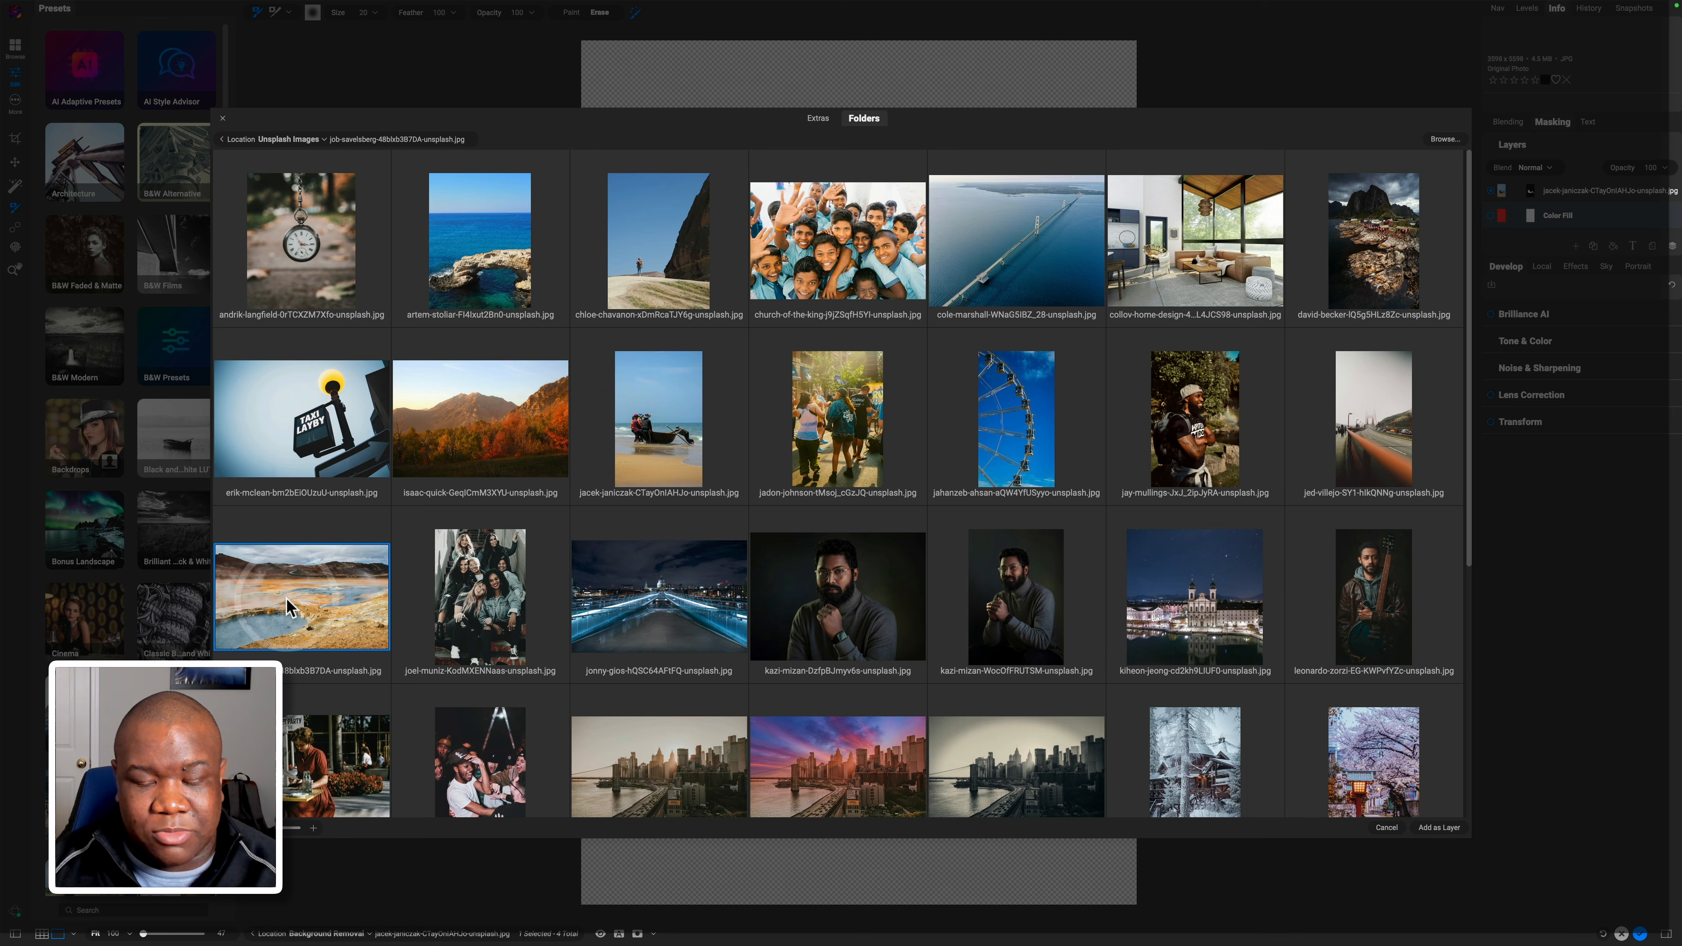
left_click(1442, 829)
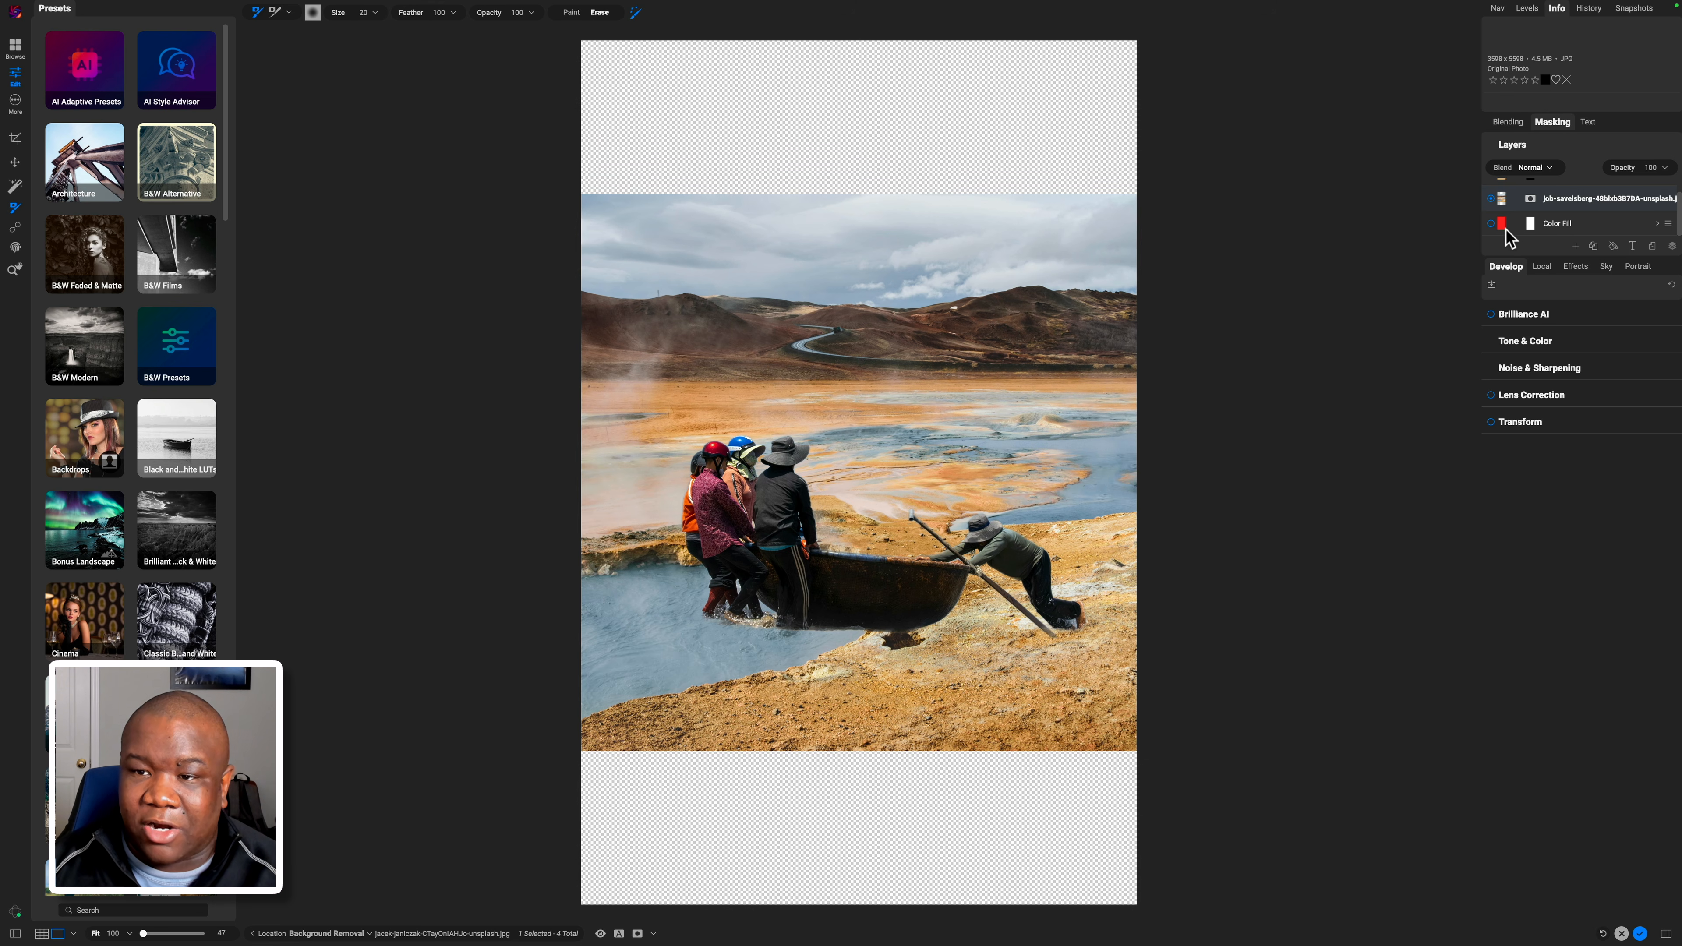
Enlarge the Layers list and restack so the cut-out sits above the geothermal landscape.
scroll(1522, 235, "up", 1)
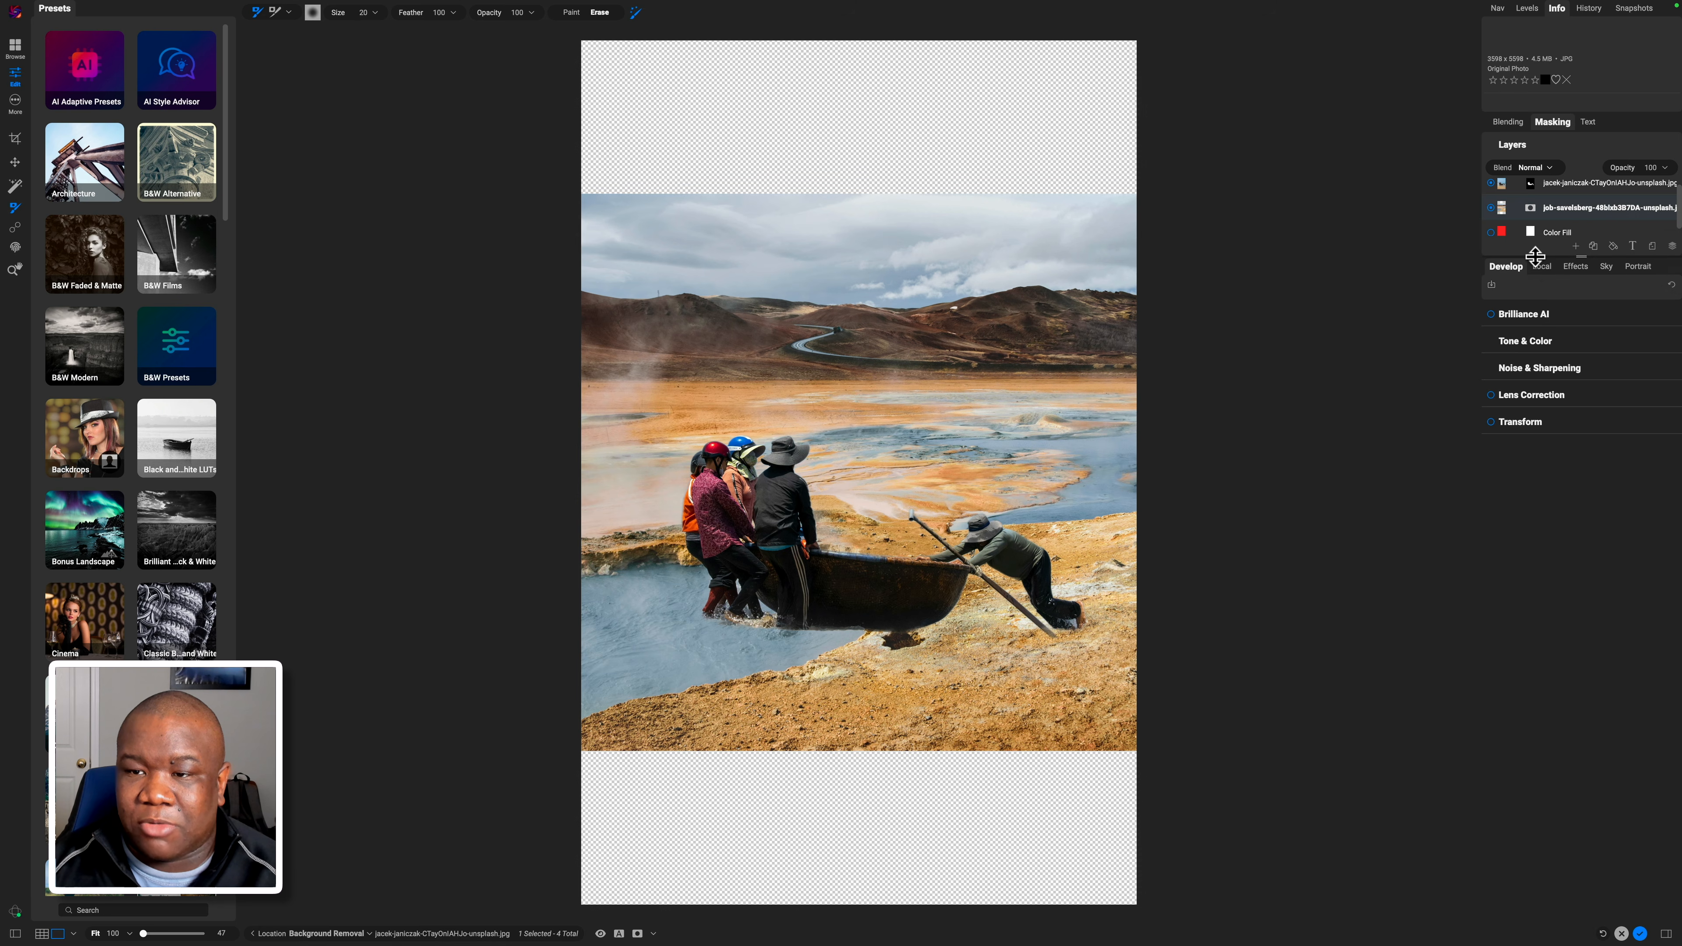
left_click_drag(1535, 256, 1534, 321)
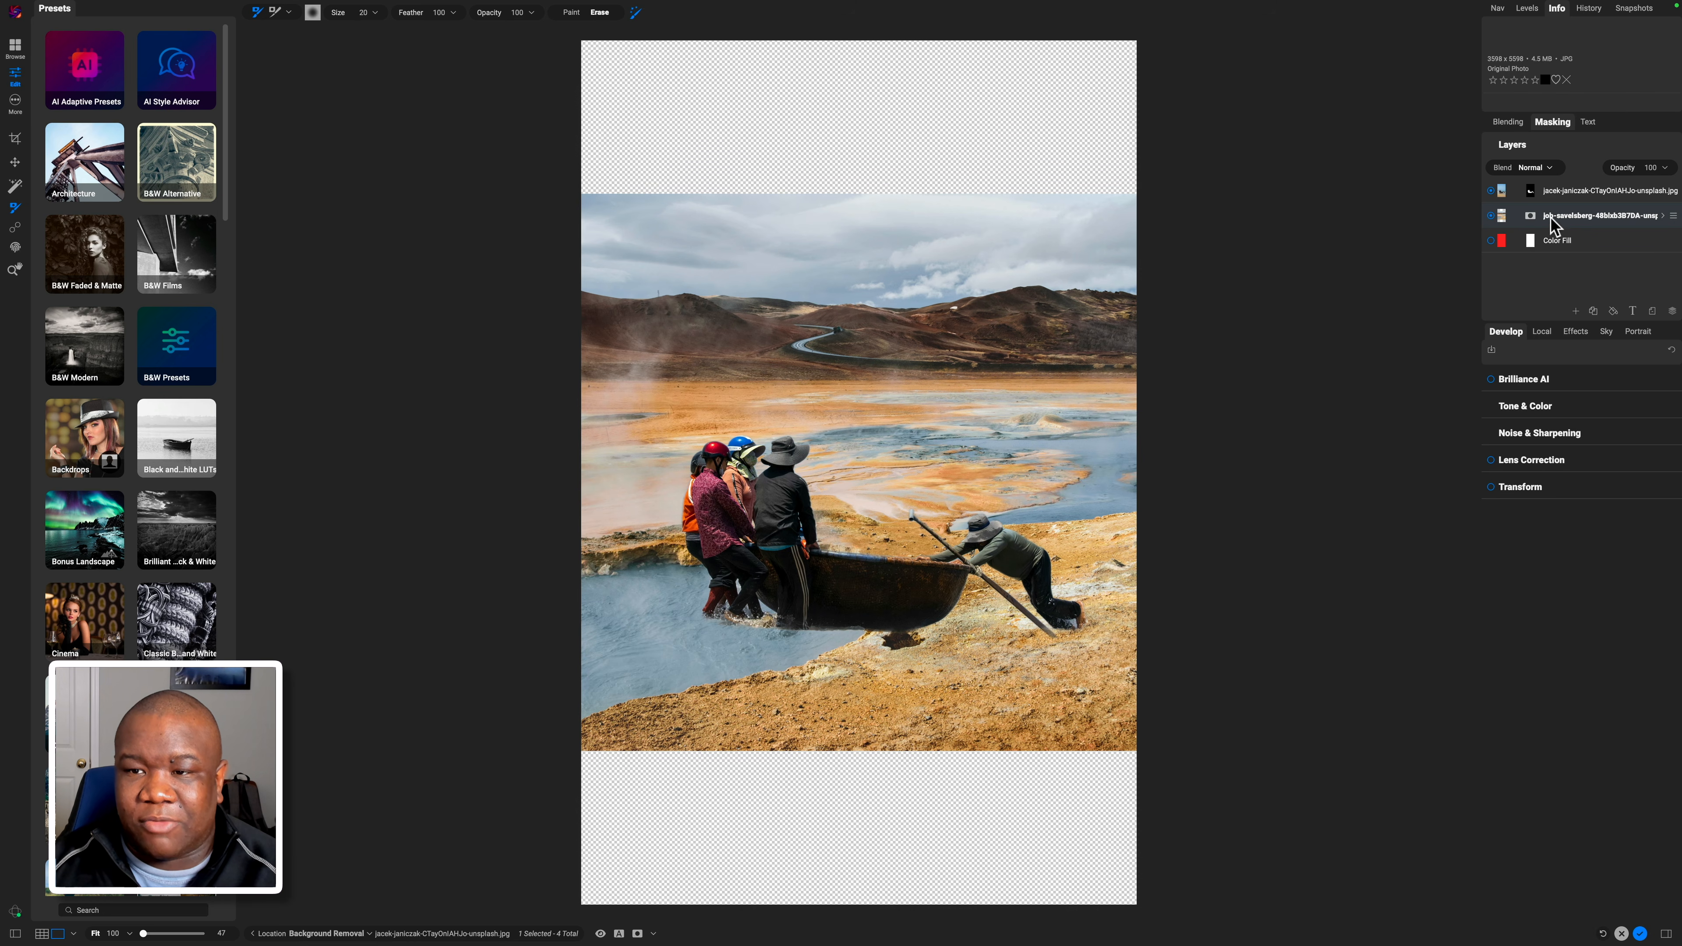
left_click_drag(1551, 216, 1538, 179)
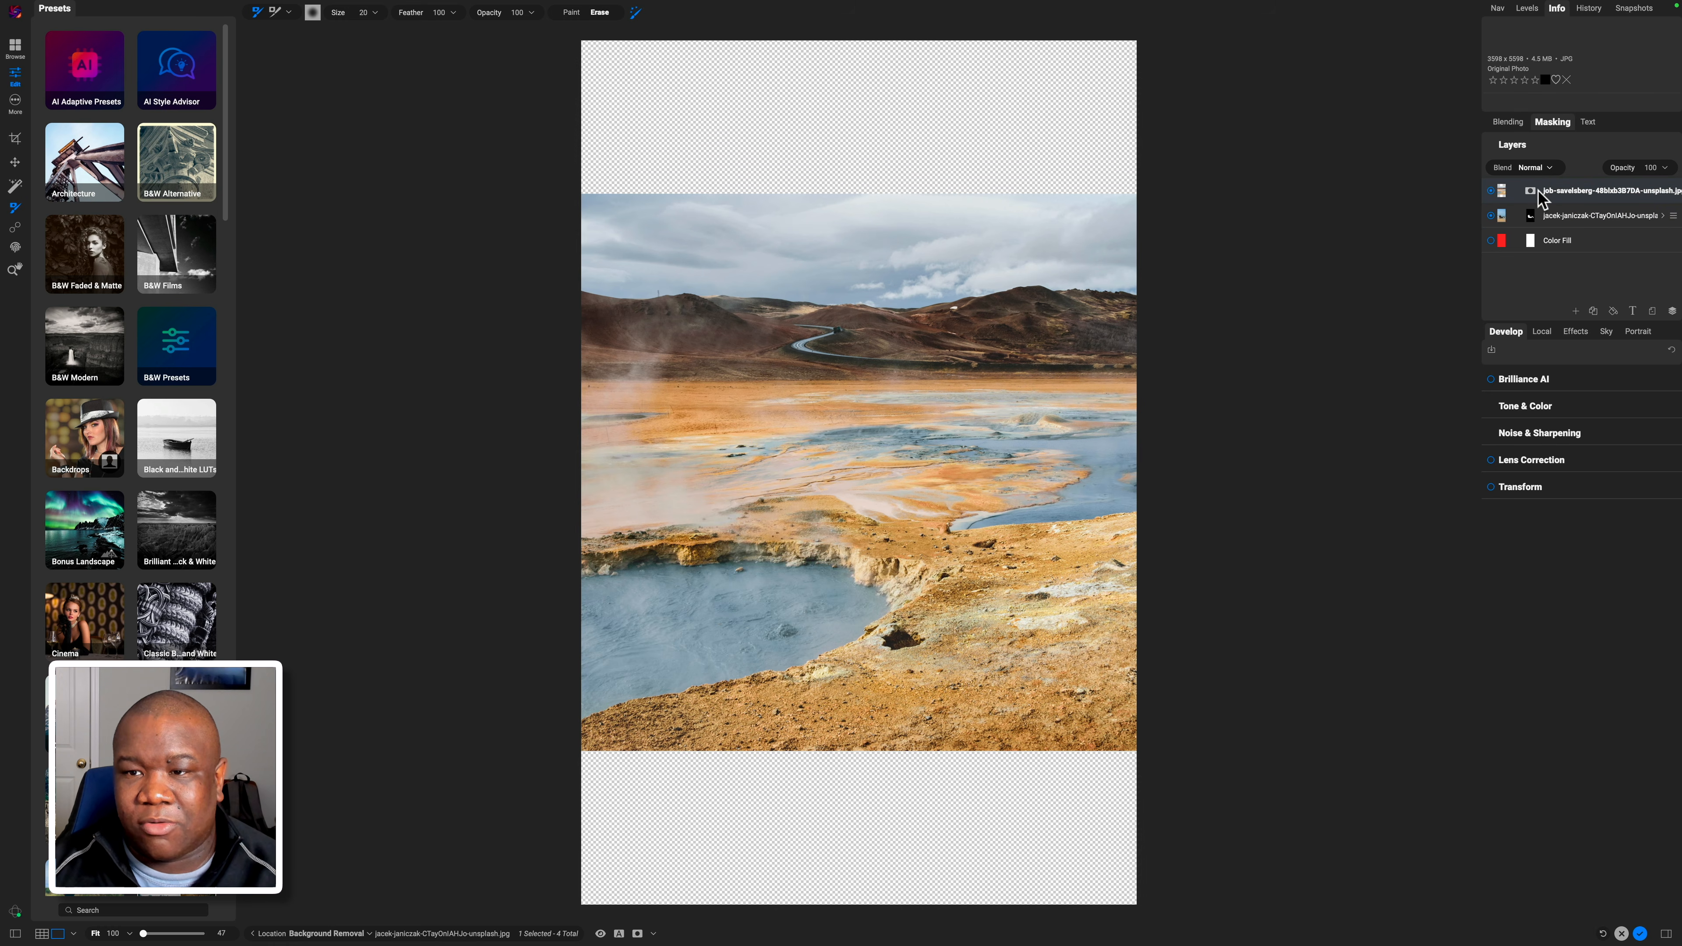
left_click_drag(1538, 189, 1547, 224)
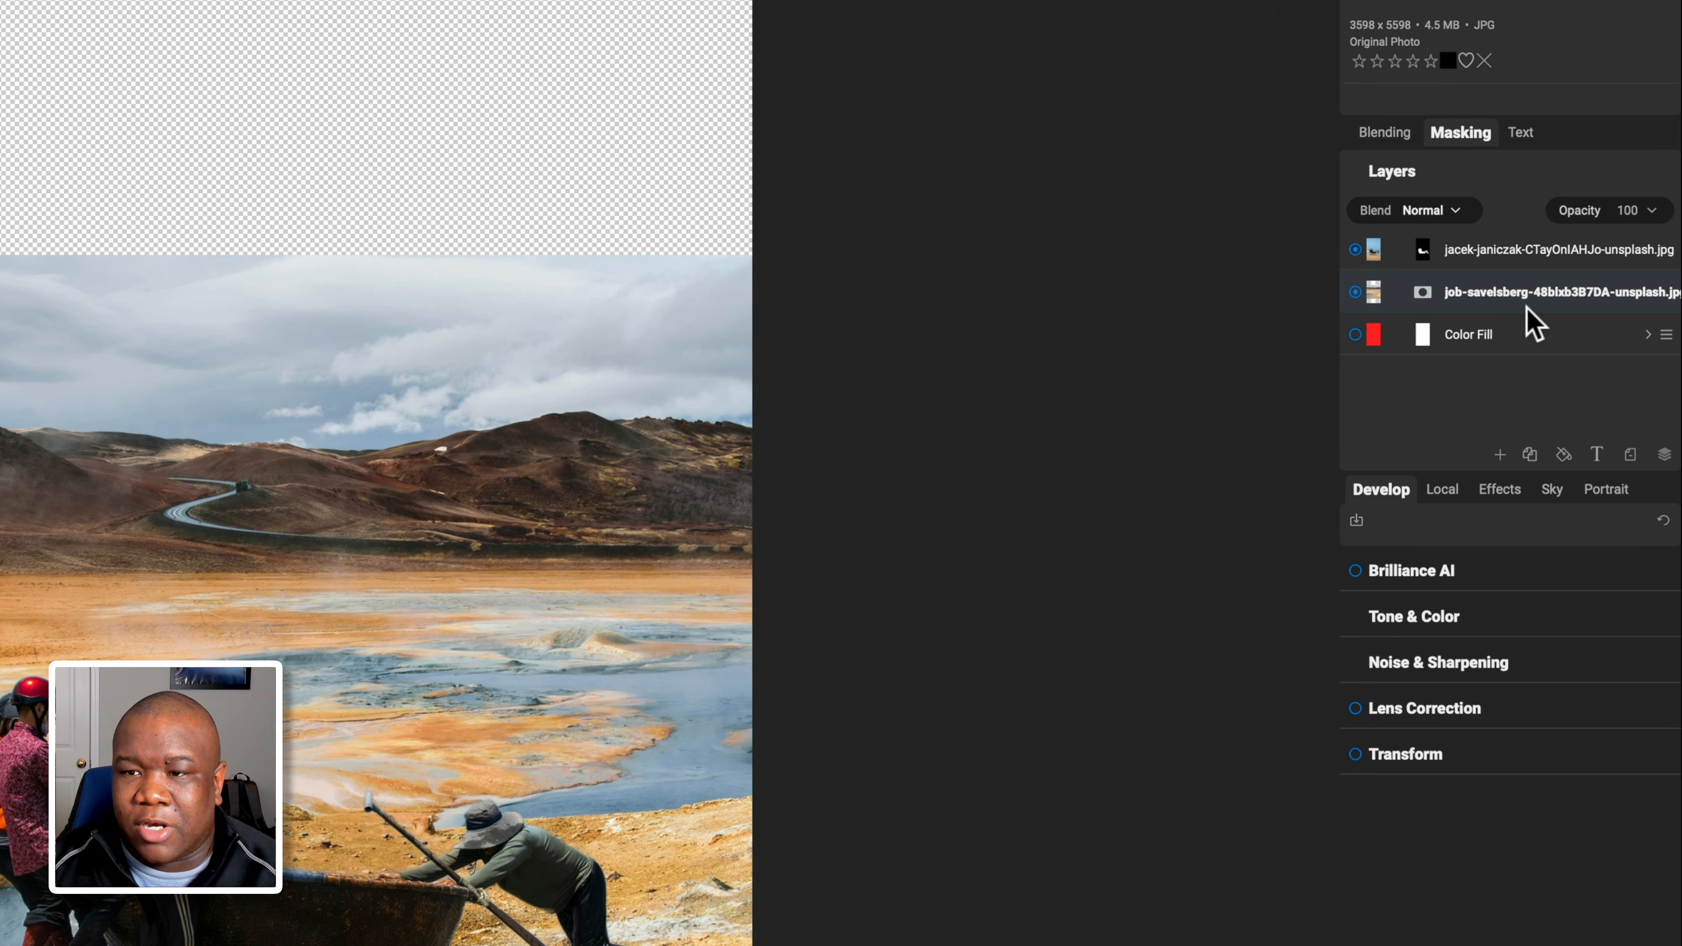
Apply the Transform tool's Fill Canvas to the landscape layer so it covers the whole canvas.
left_click(1517, 297)
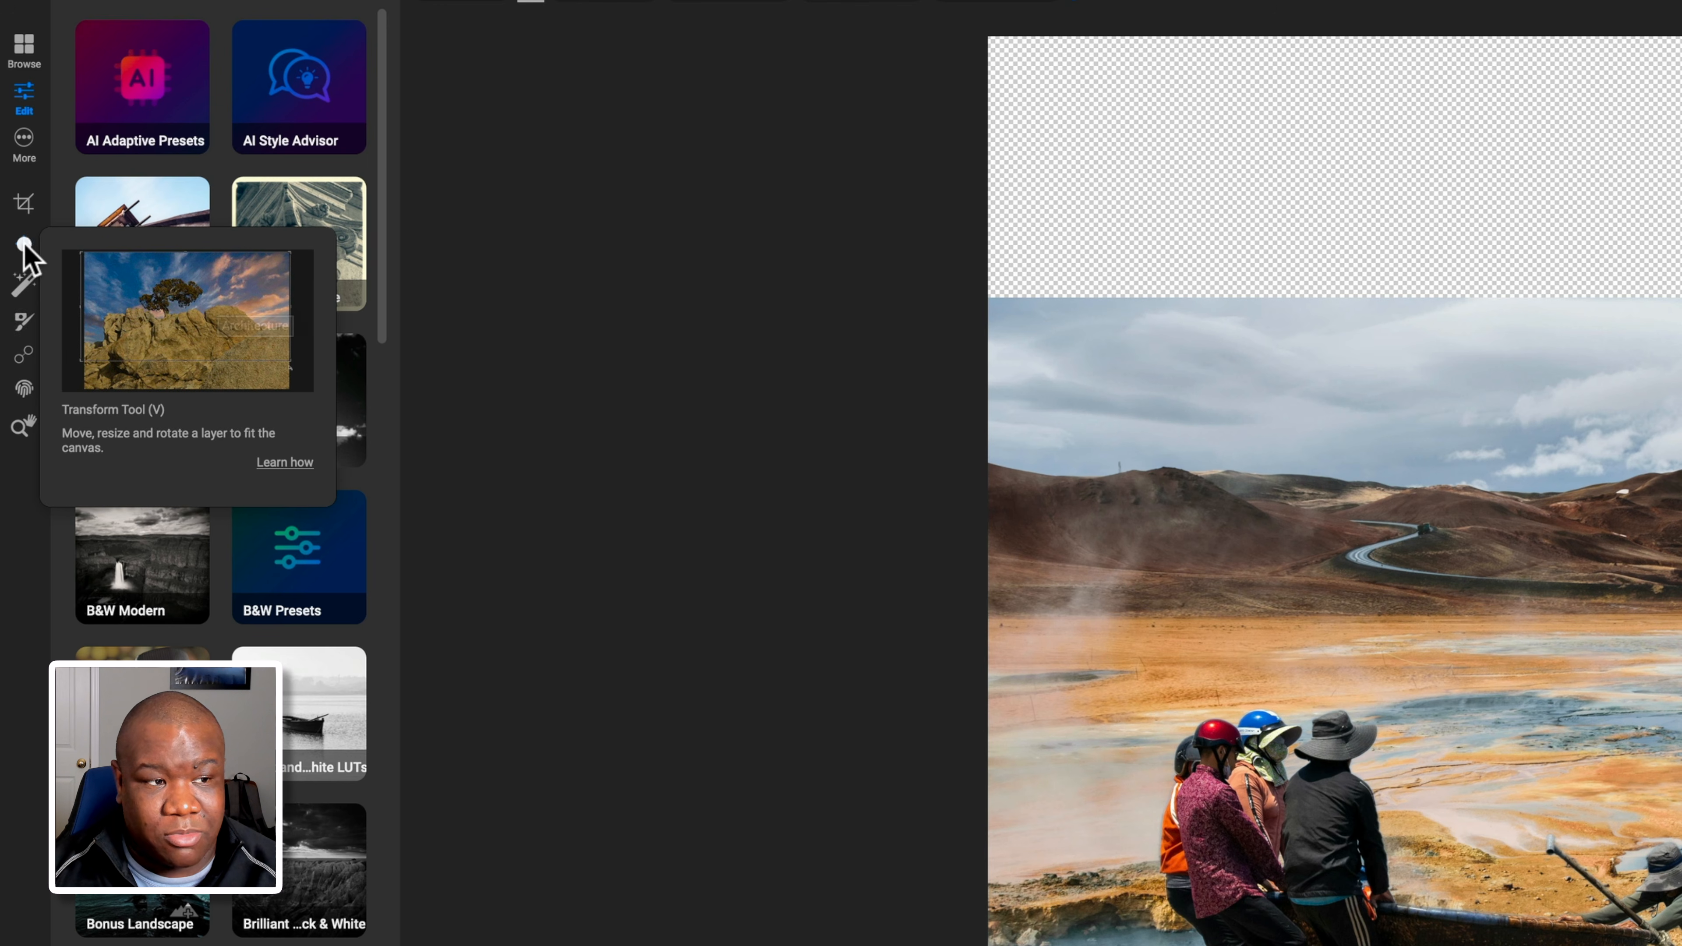
left_click(24, 246)
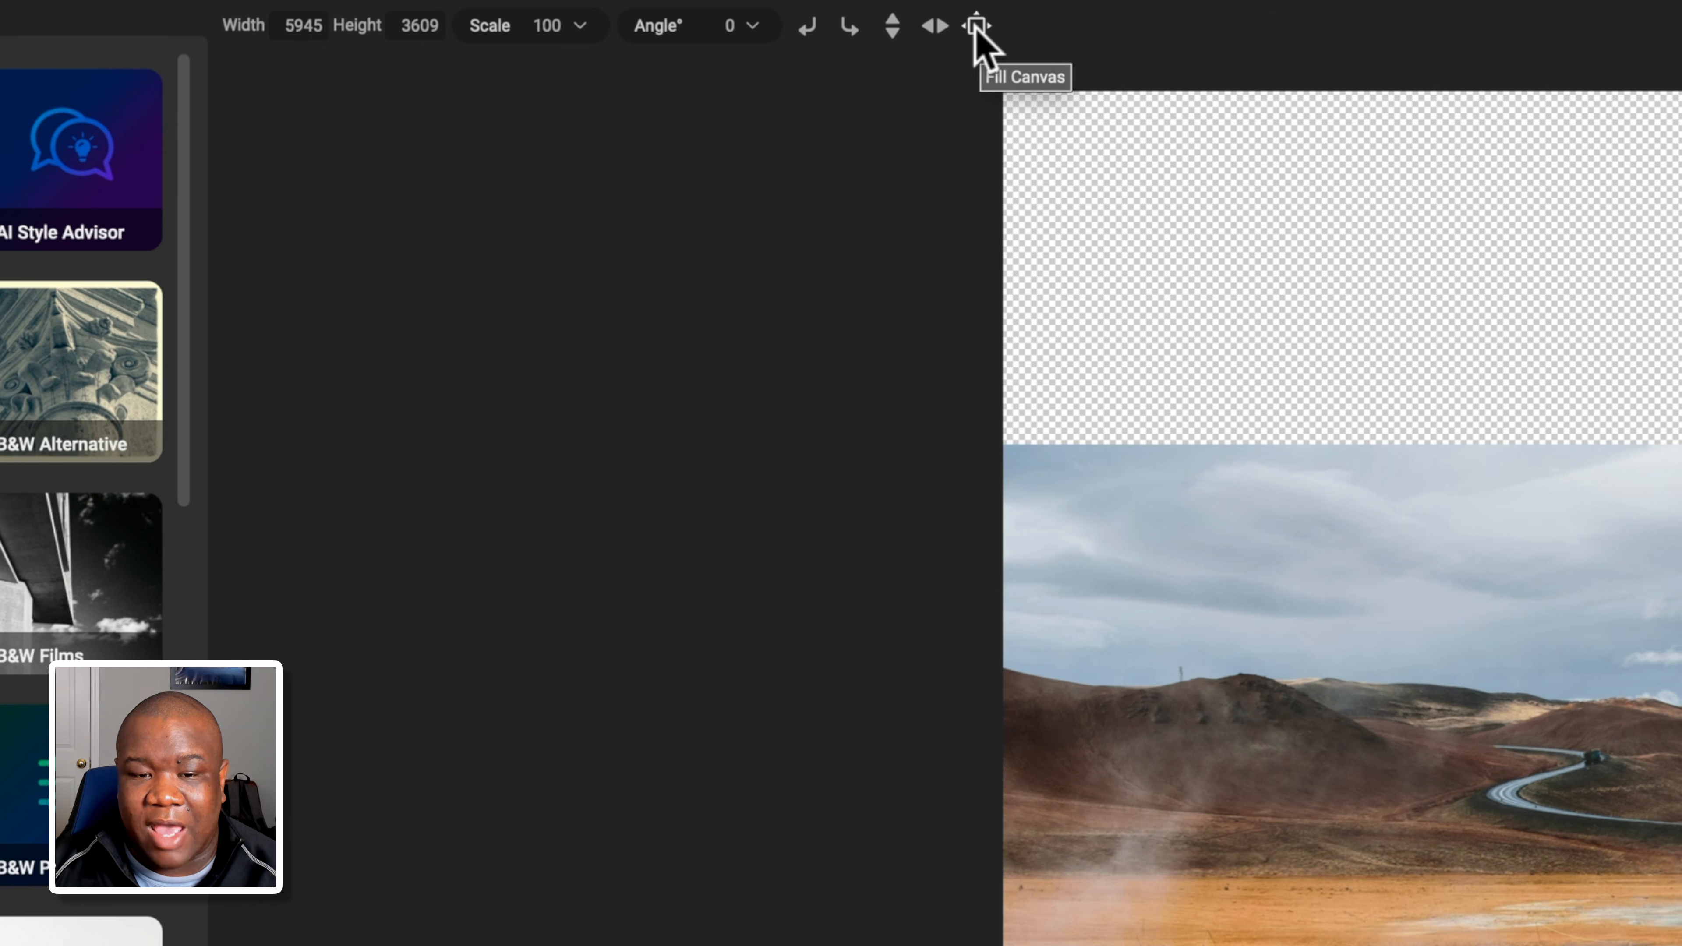
left_click(976, 27)
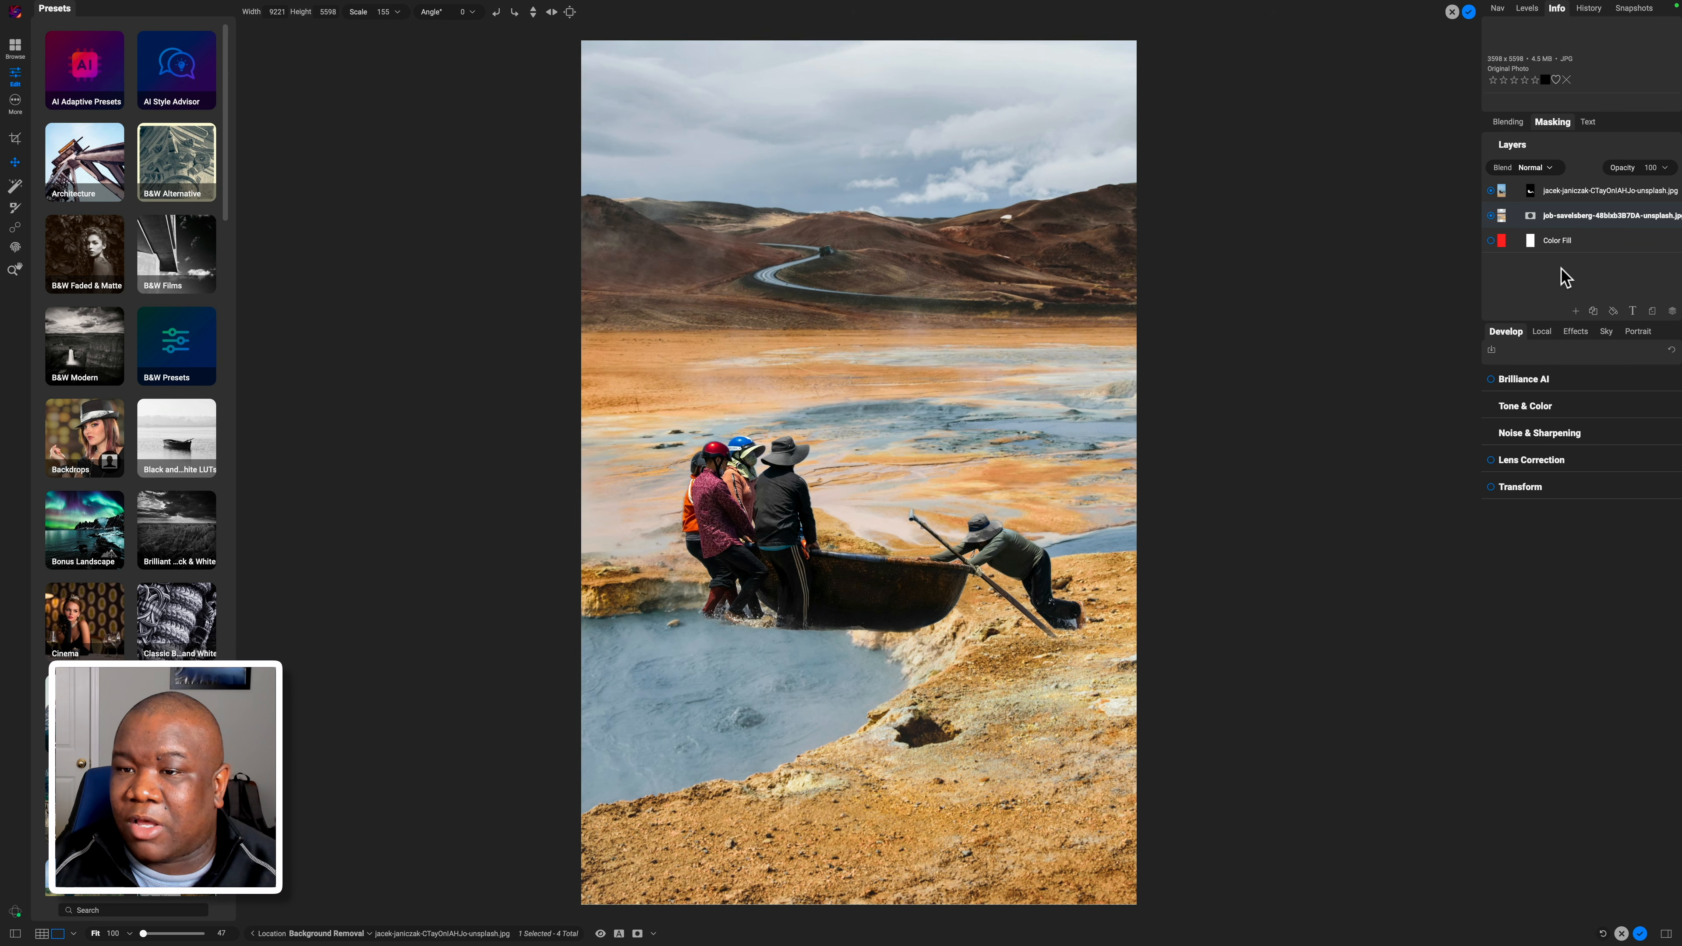
left_click(1514, 188)
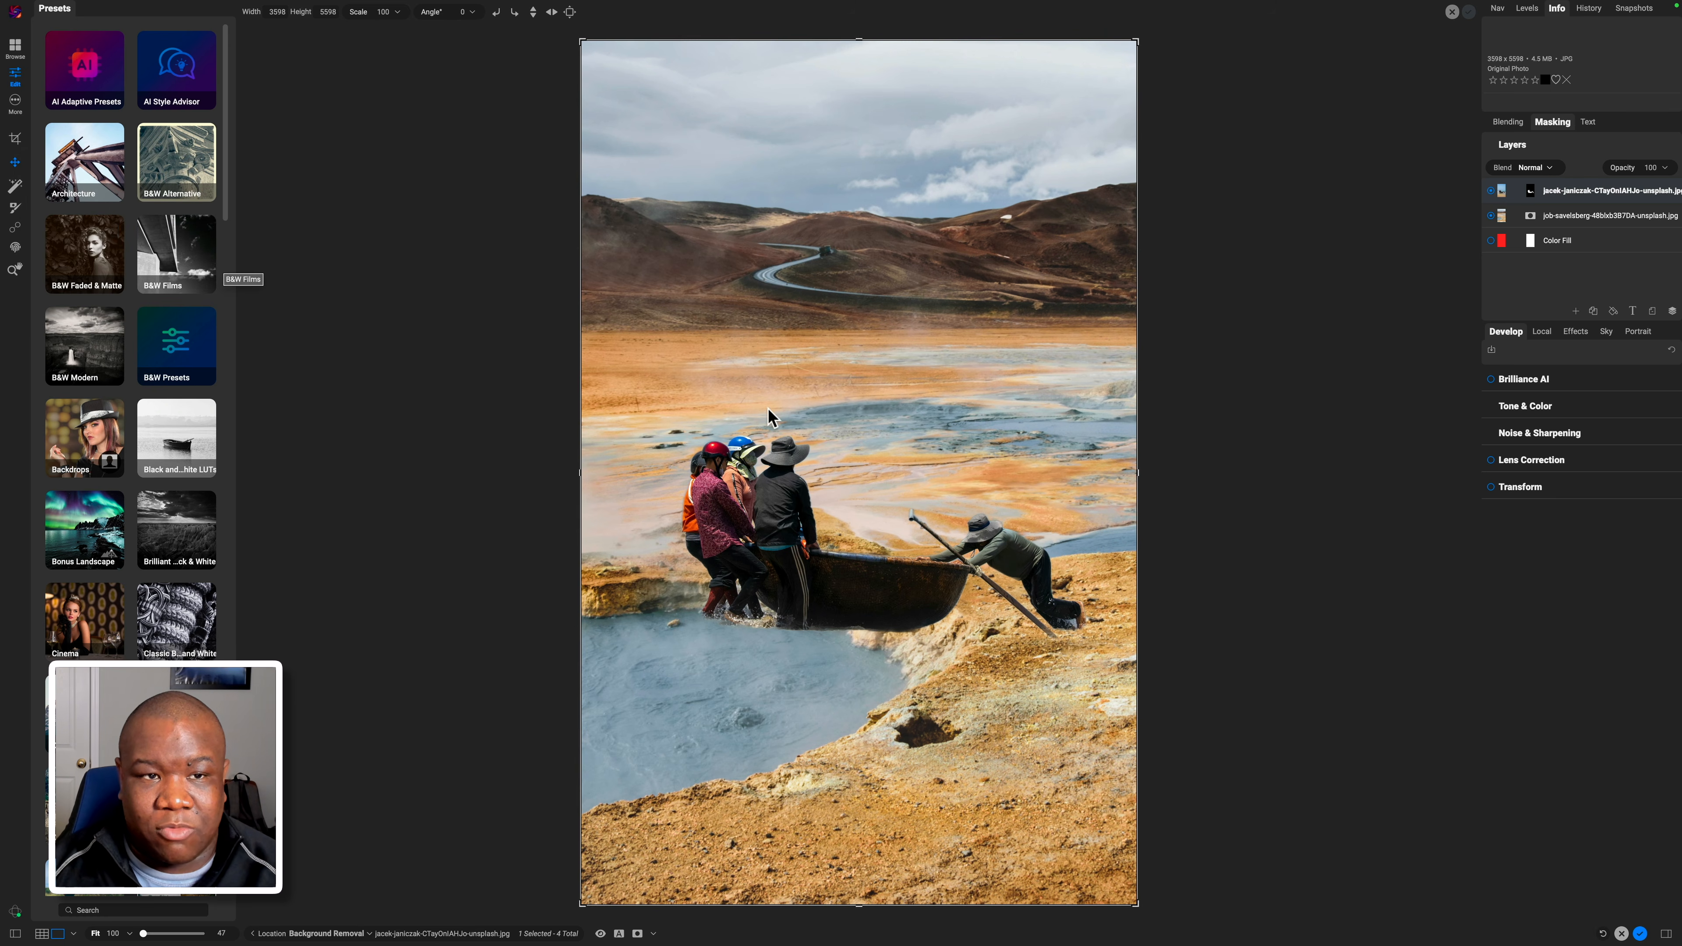
Move the people-and-boat layer lower and rotate it to about -7°.
left_click_drag(774, 398, 725, 432)
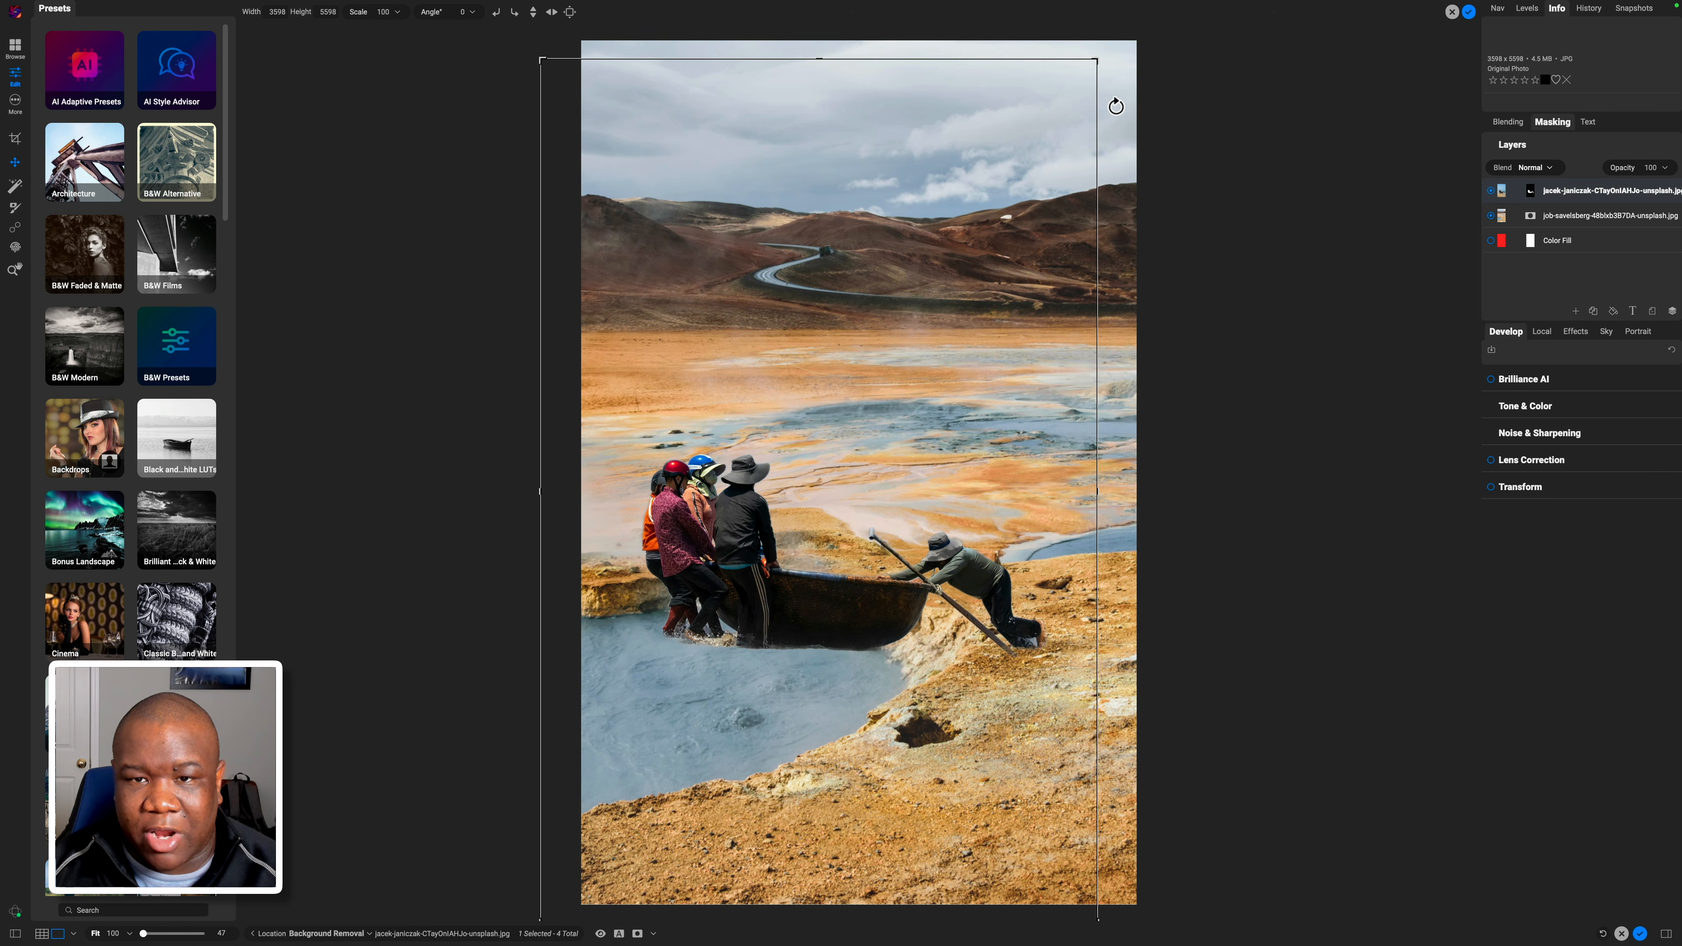
left_click_drag(1112, 101, 1063, 57)
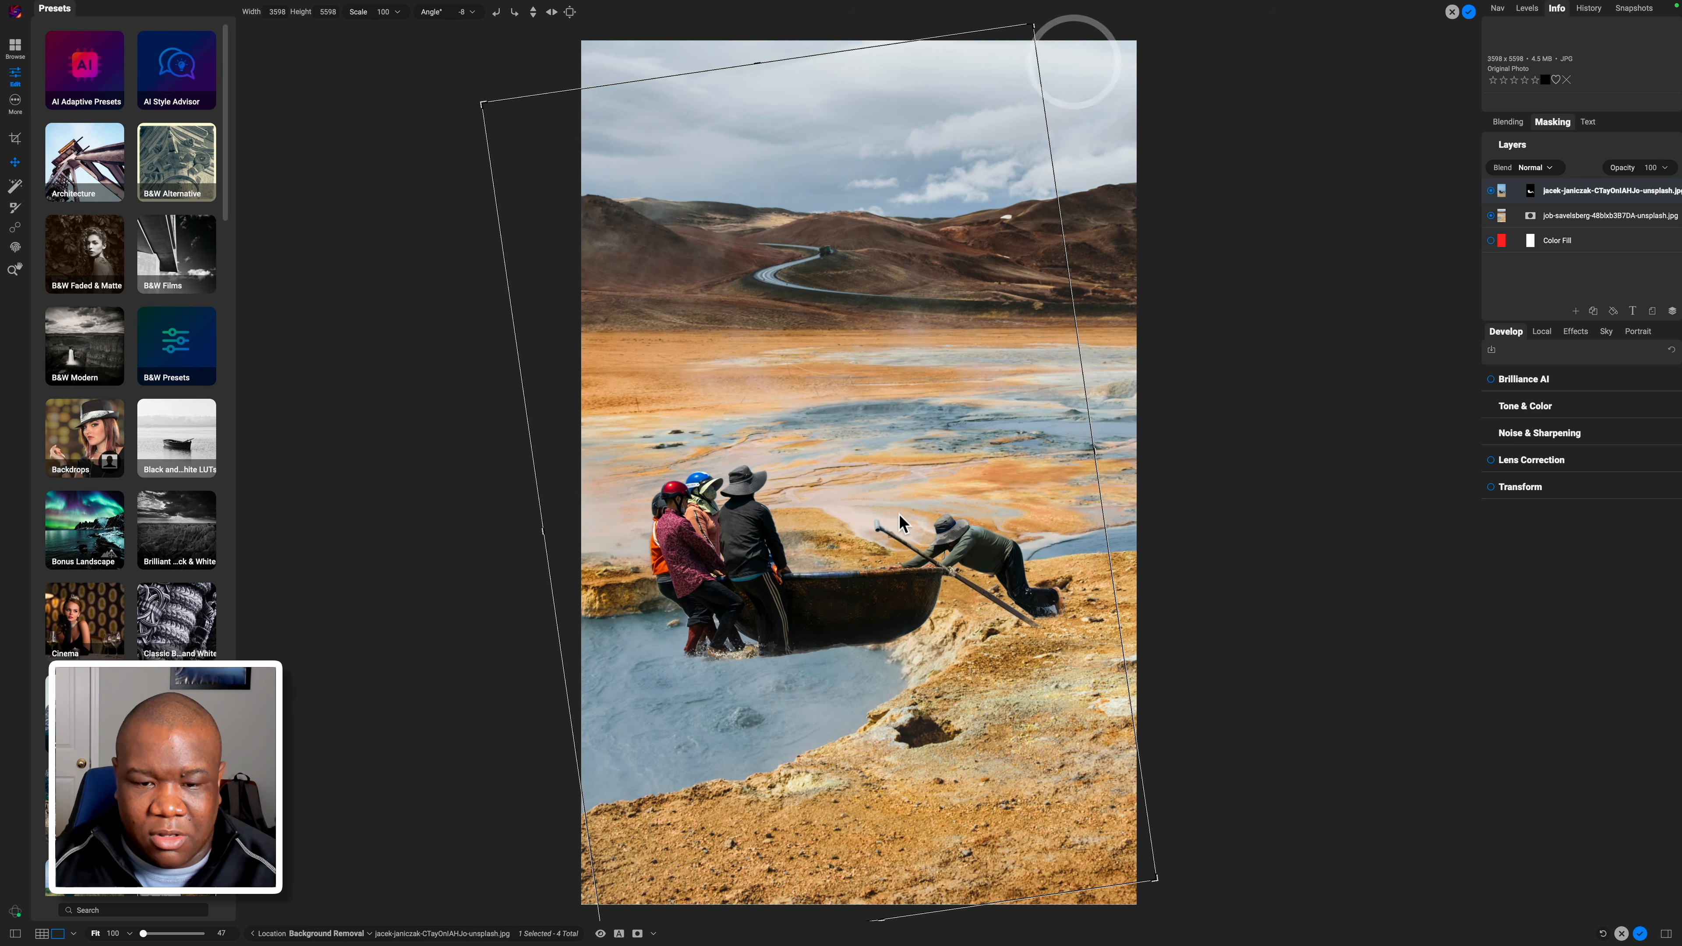
left_click_drag(888, 503, 873, 549)
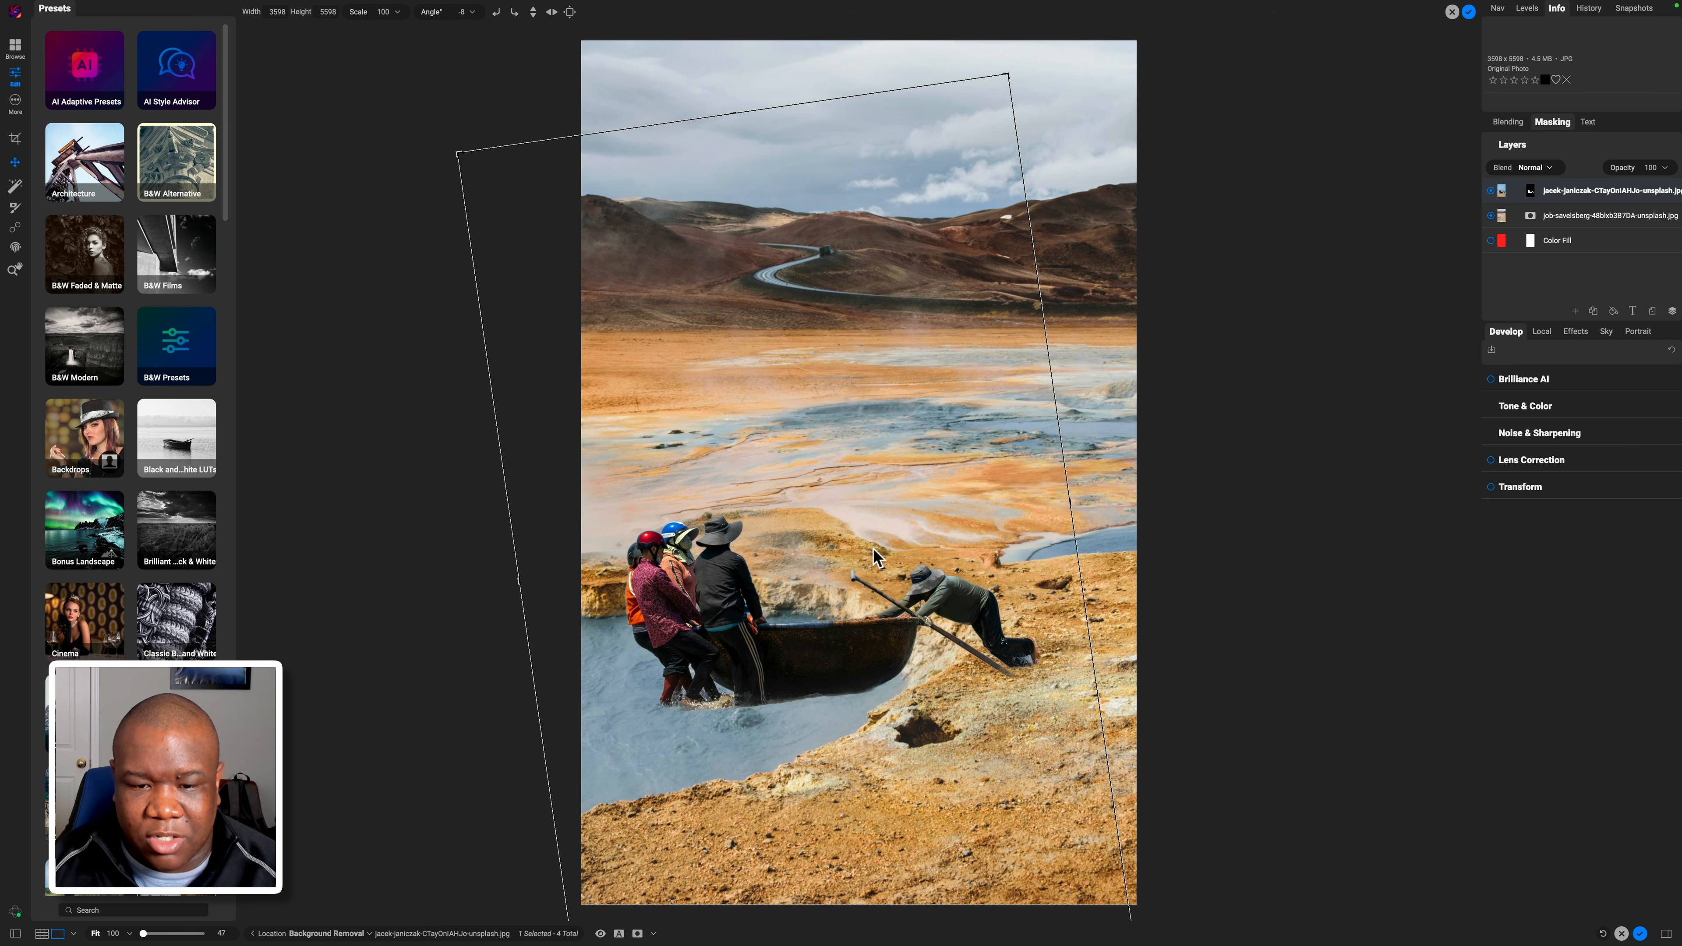
left_click(1360, 319)
Shift the landscape layer about 100 px right, then reselect the people layer.
left_click(1577, 215)
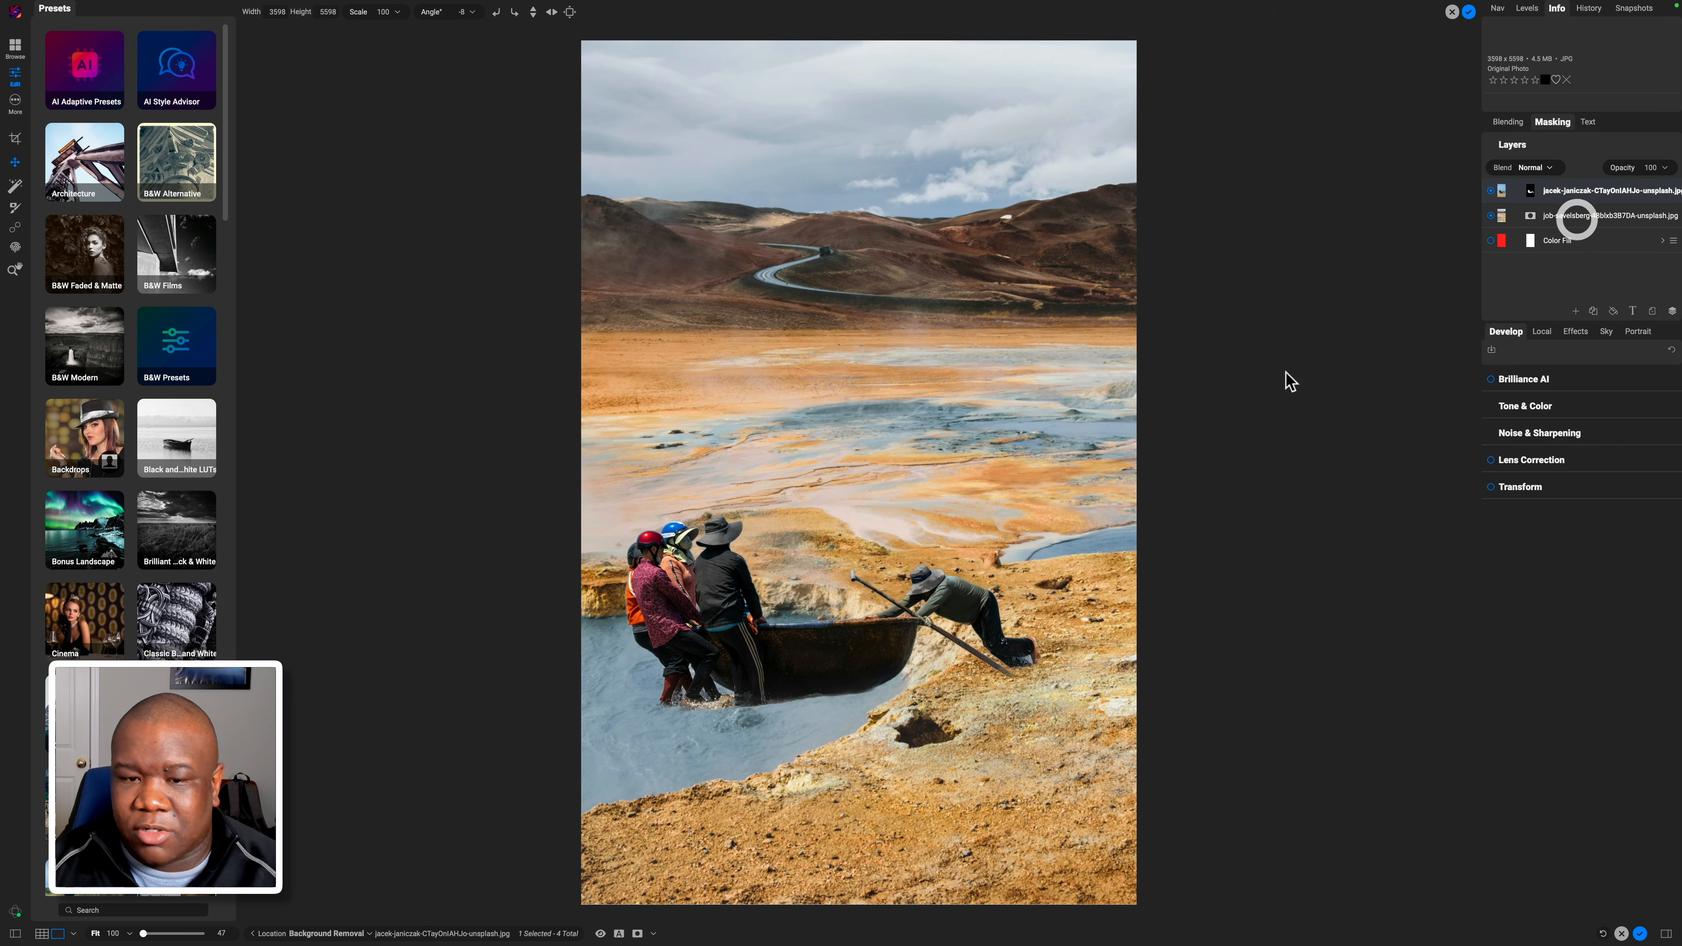
left_click_drag(985, 401, 1100, 390)
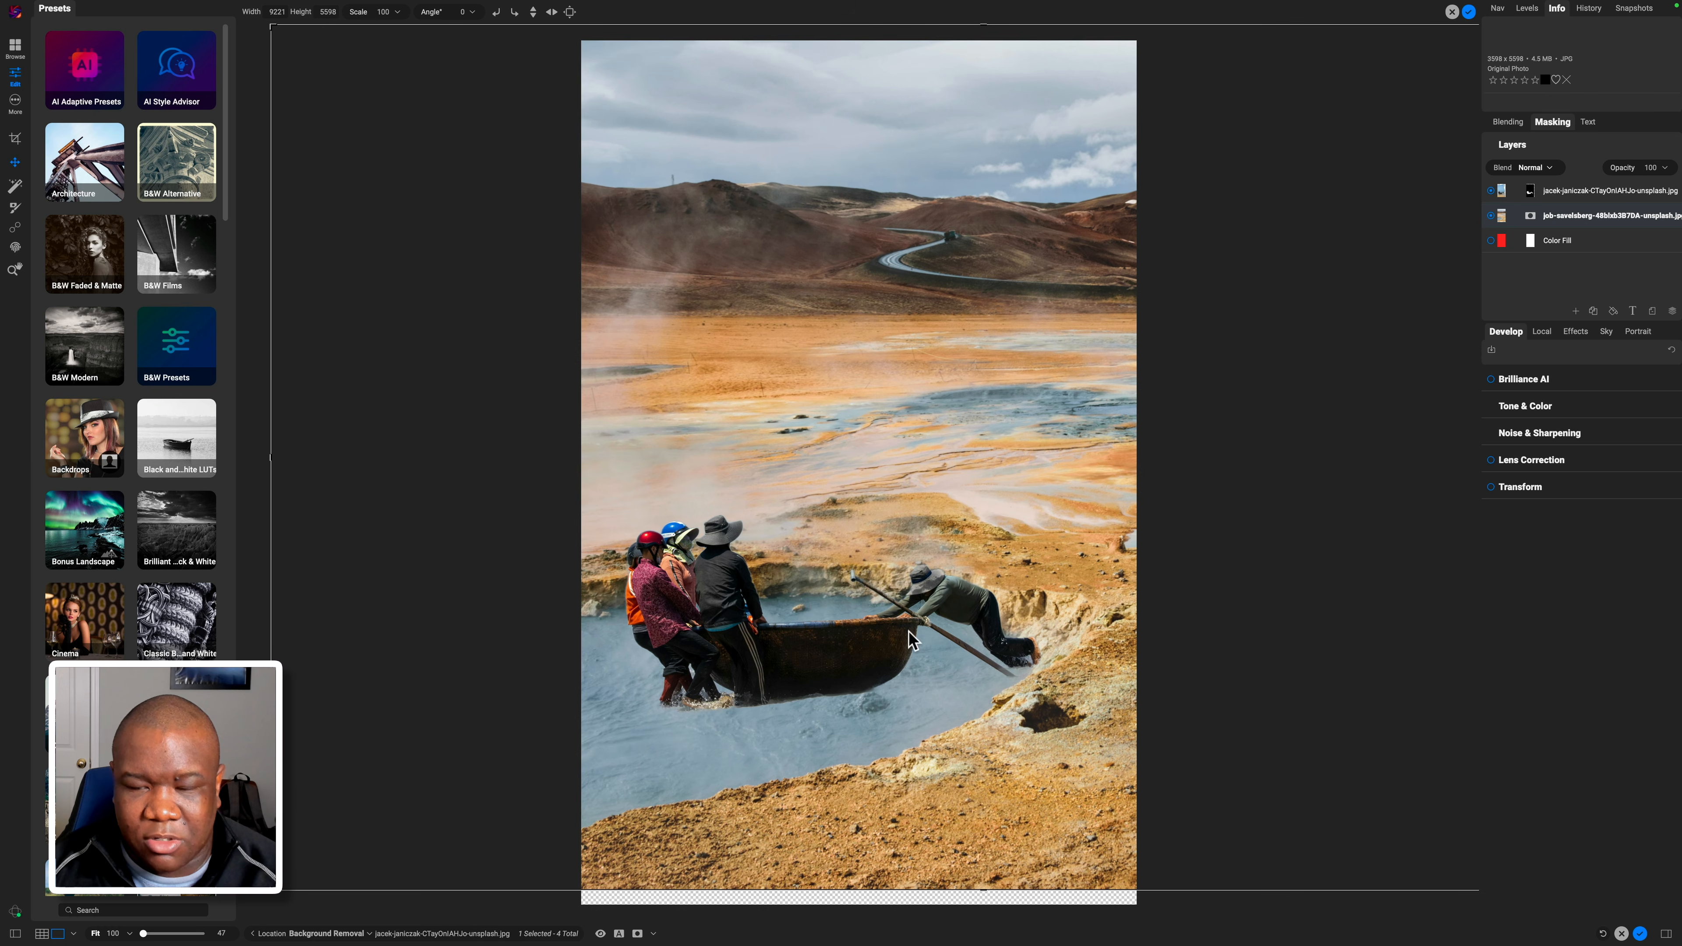
left_click(1550, 190)
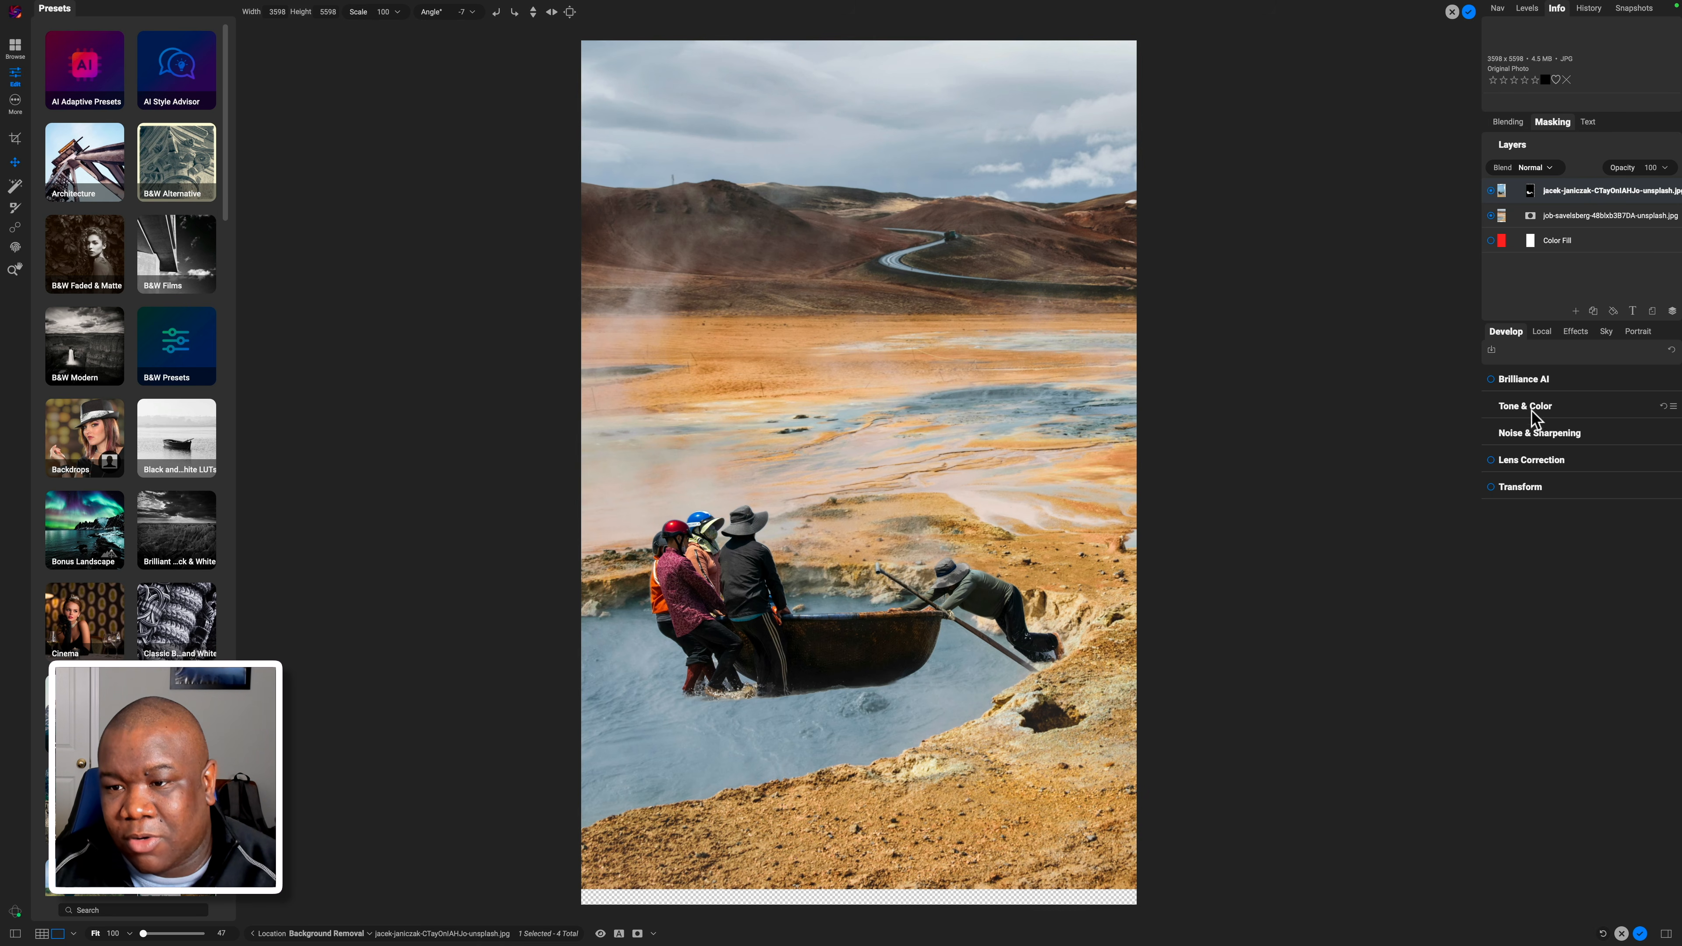
Add a Match Color filter to the boat-crew layer, using the Saved Reference of the landscape.
left_click(1576, 332)
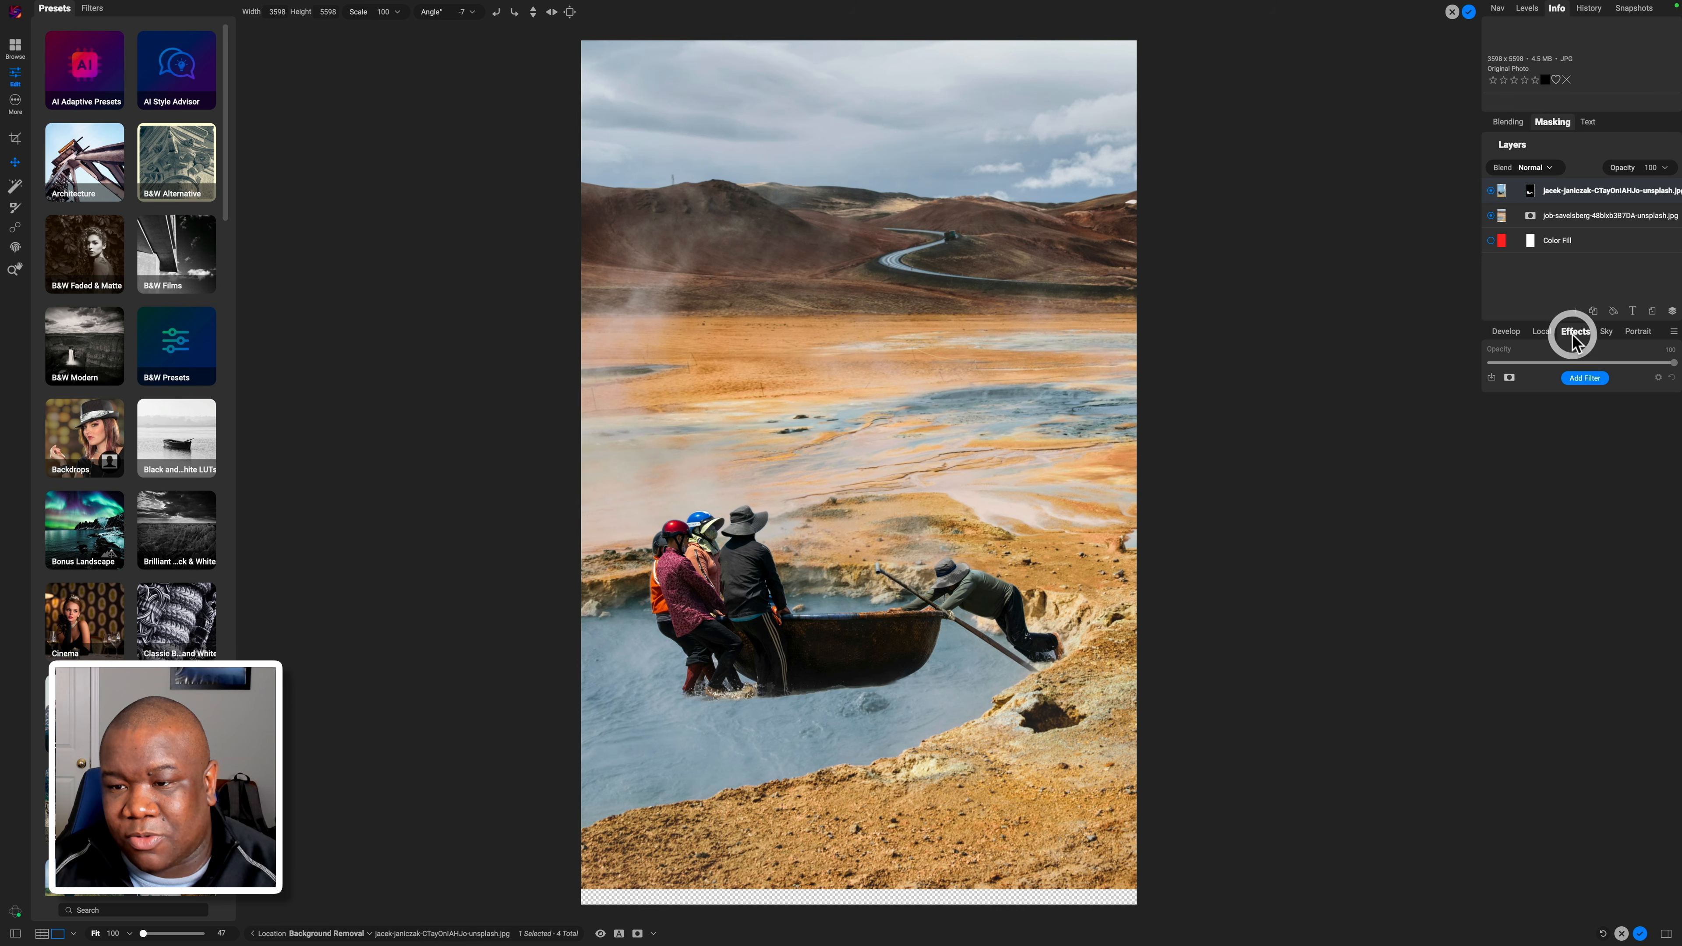
left_click(1583, 379)
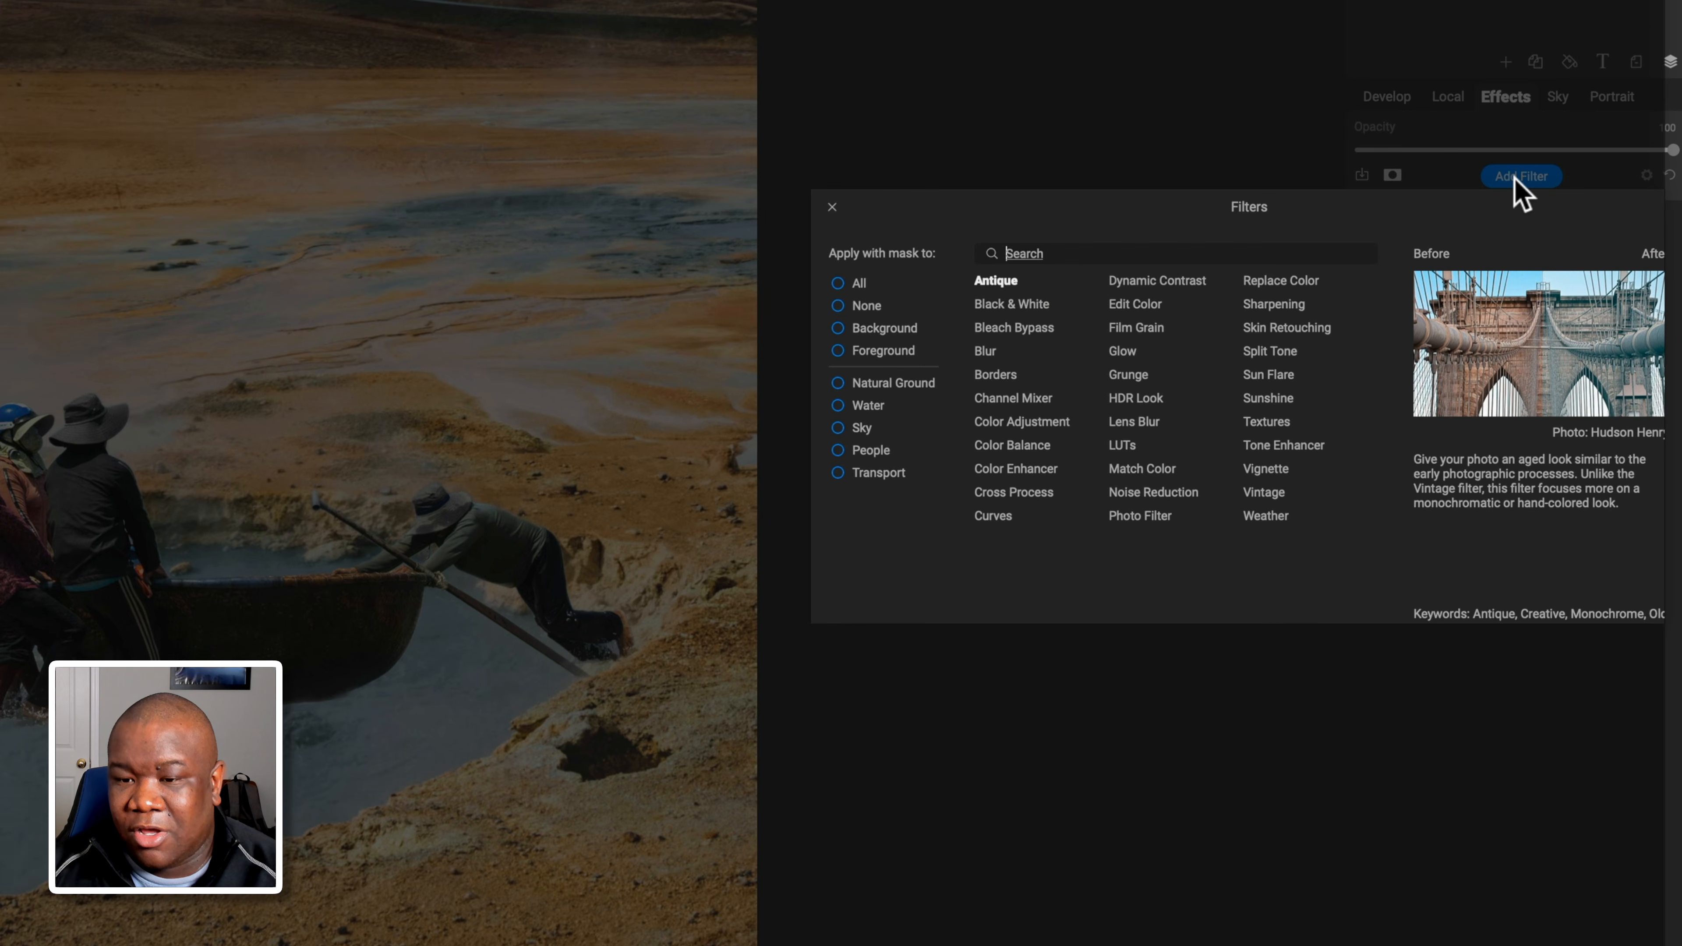
left_click(1150, 467)
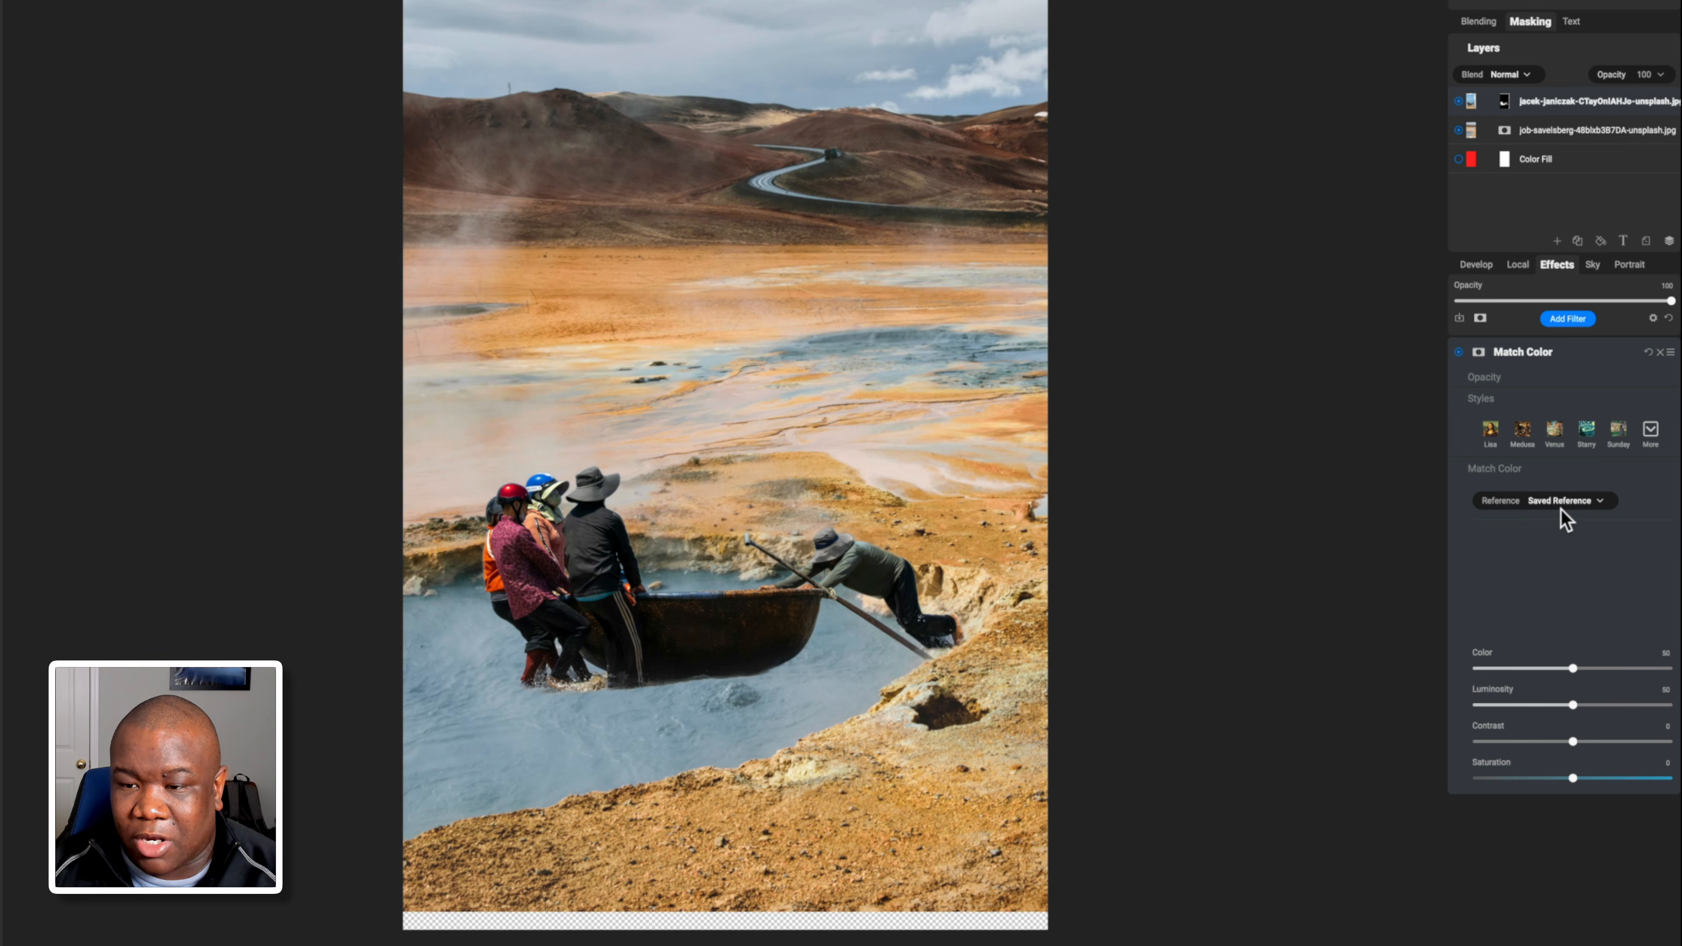
left_click(1571, 502)
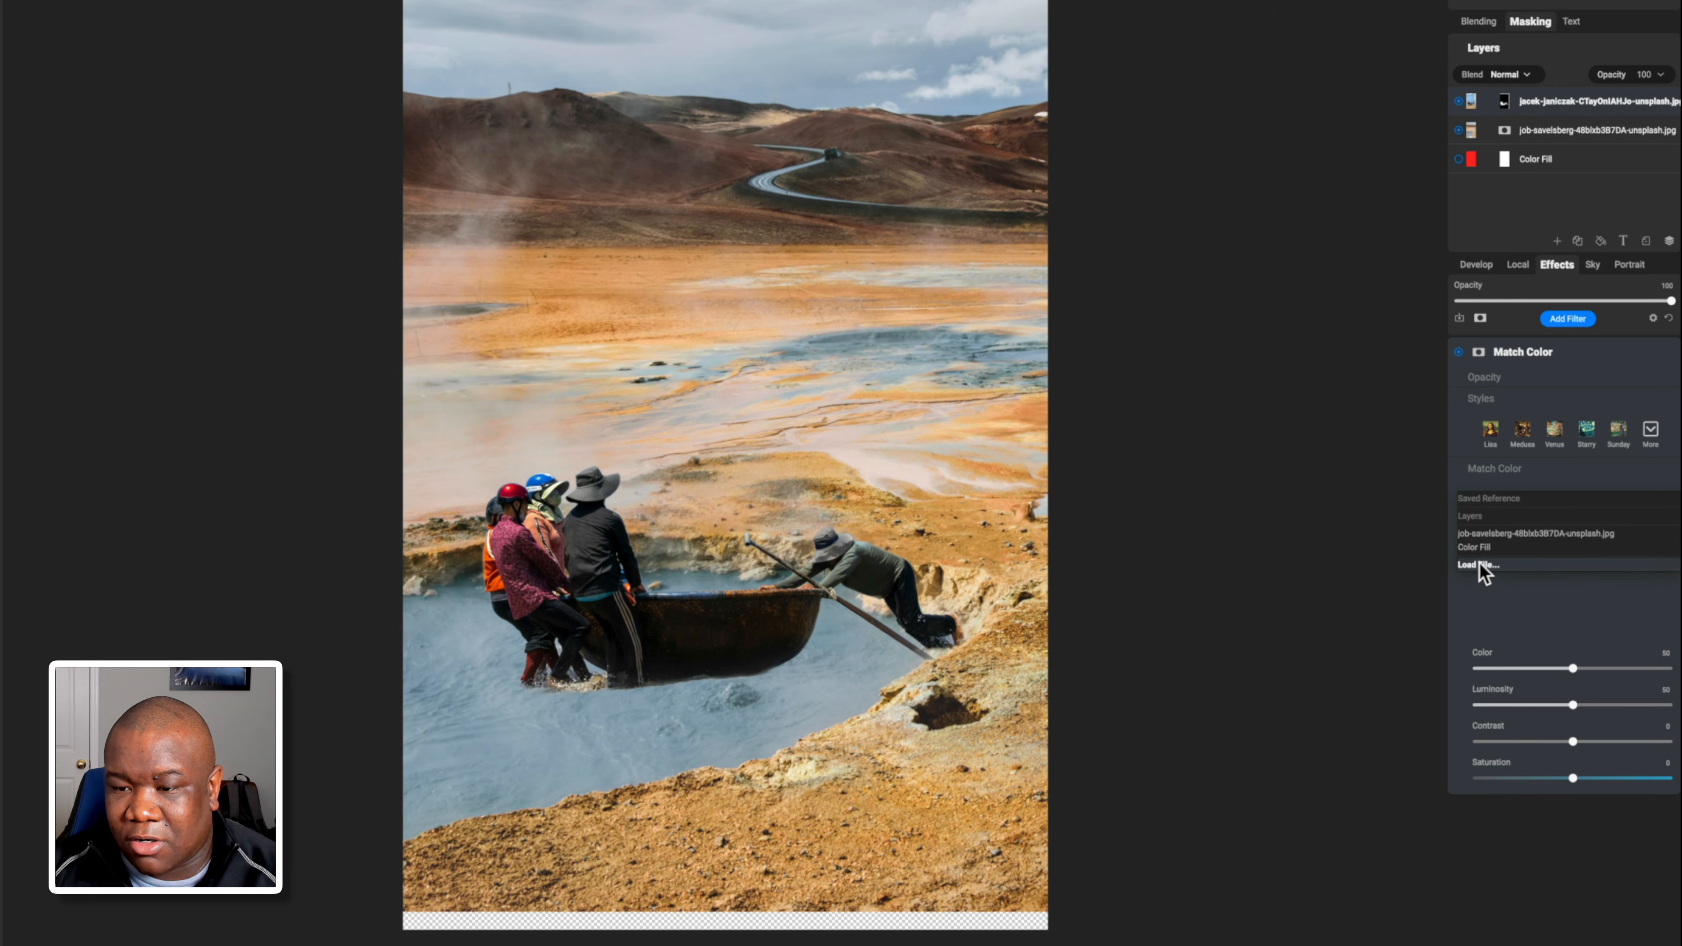
left_click(1476, 505)
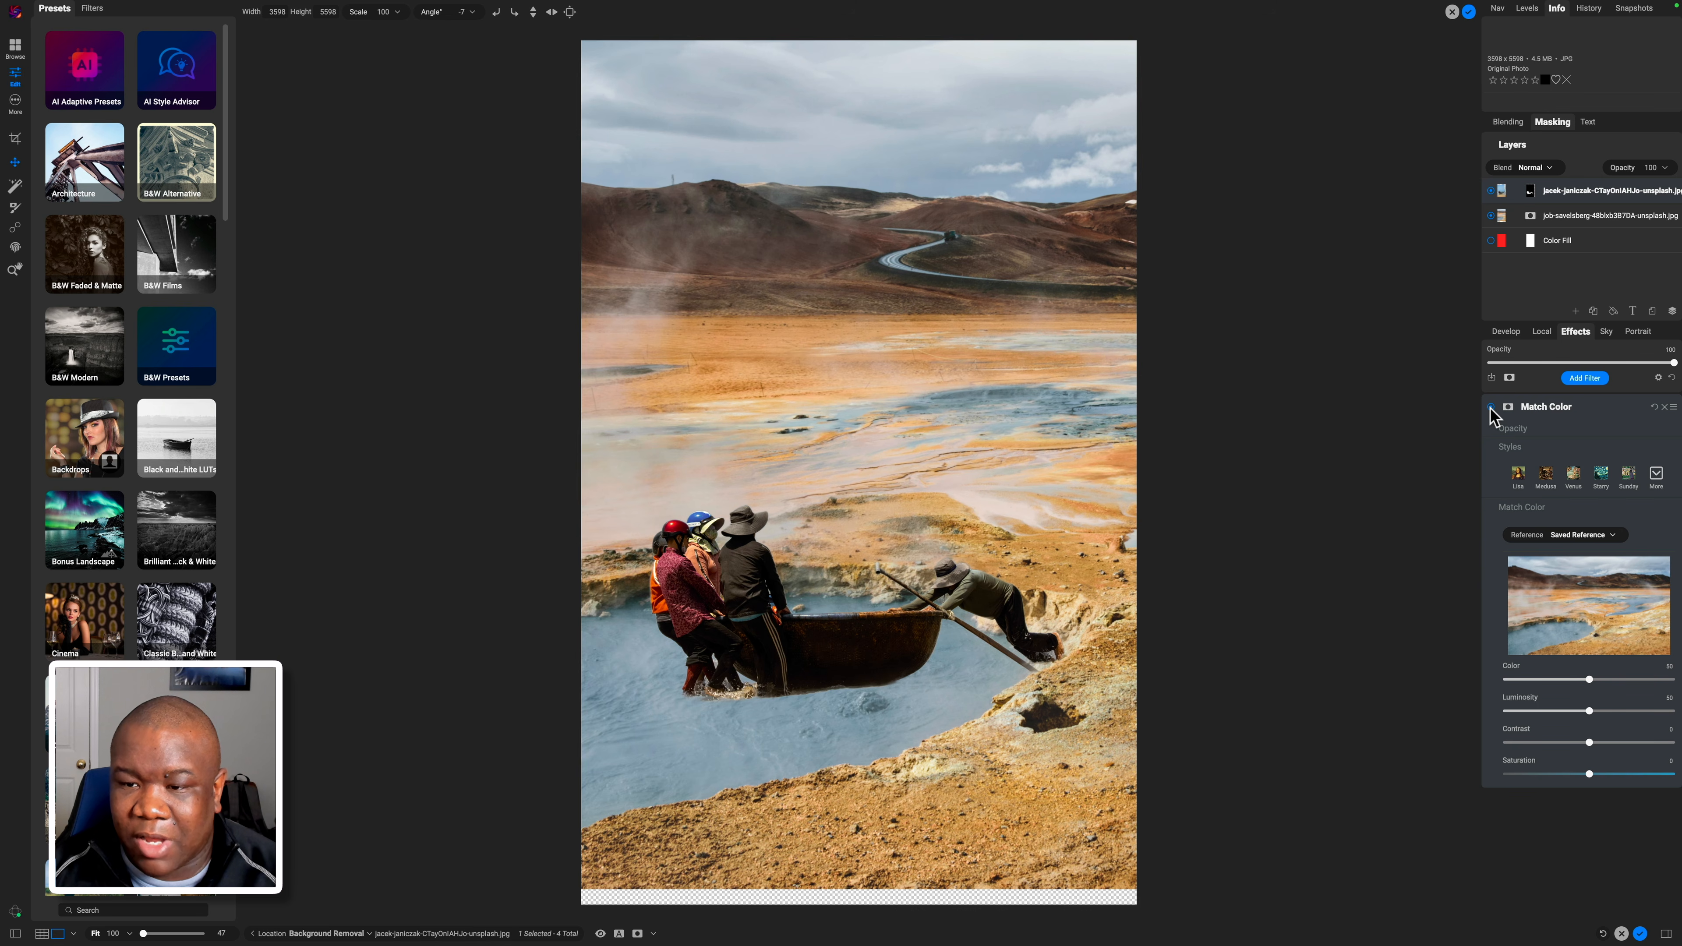
Toggle the Match Color filter off and back on to compare the before and after.
left_click(1491, 408)
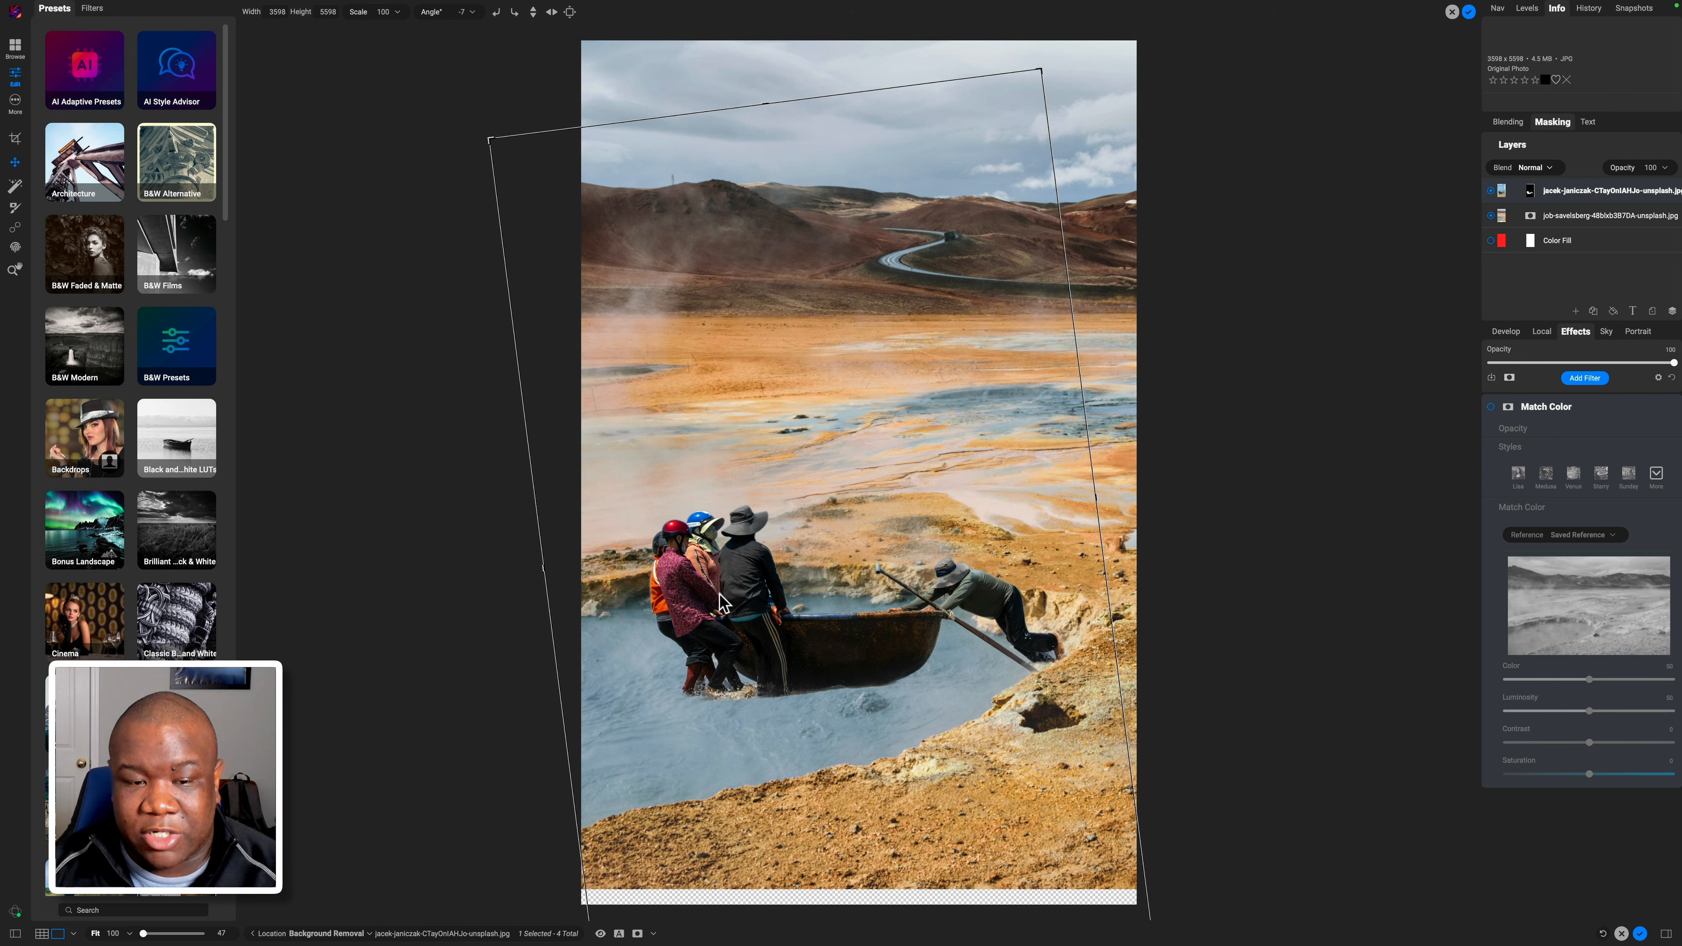
scroll(723, 603, "up", 2)
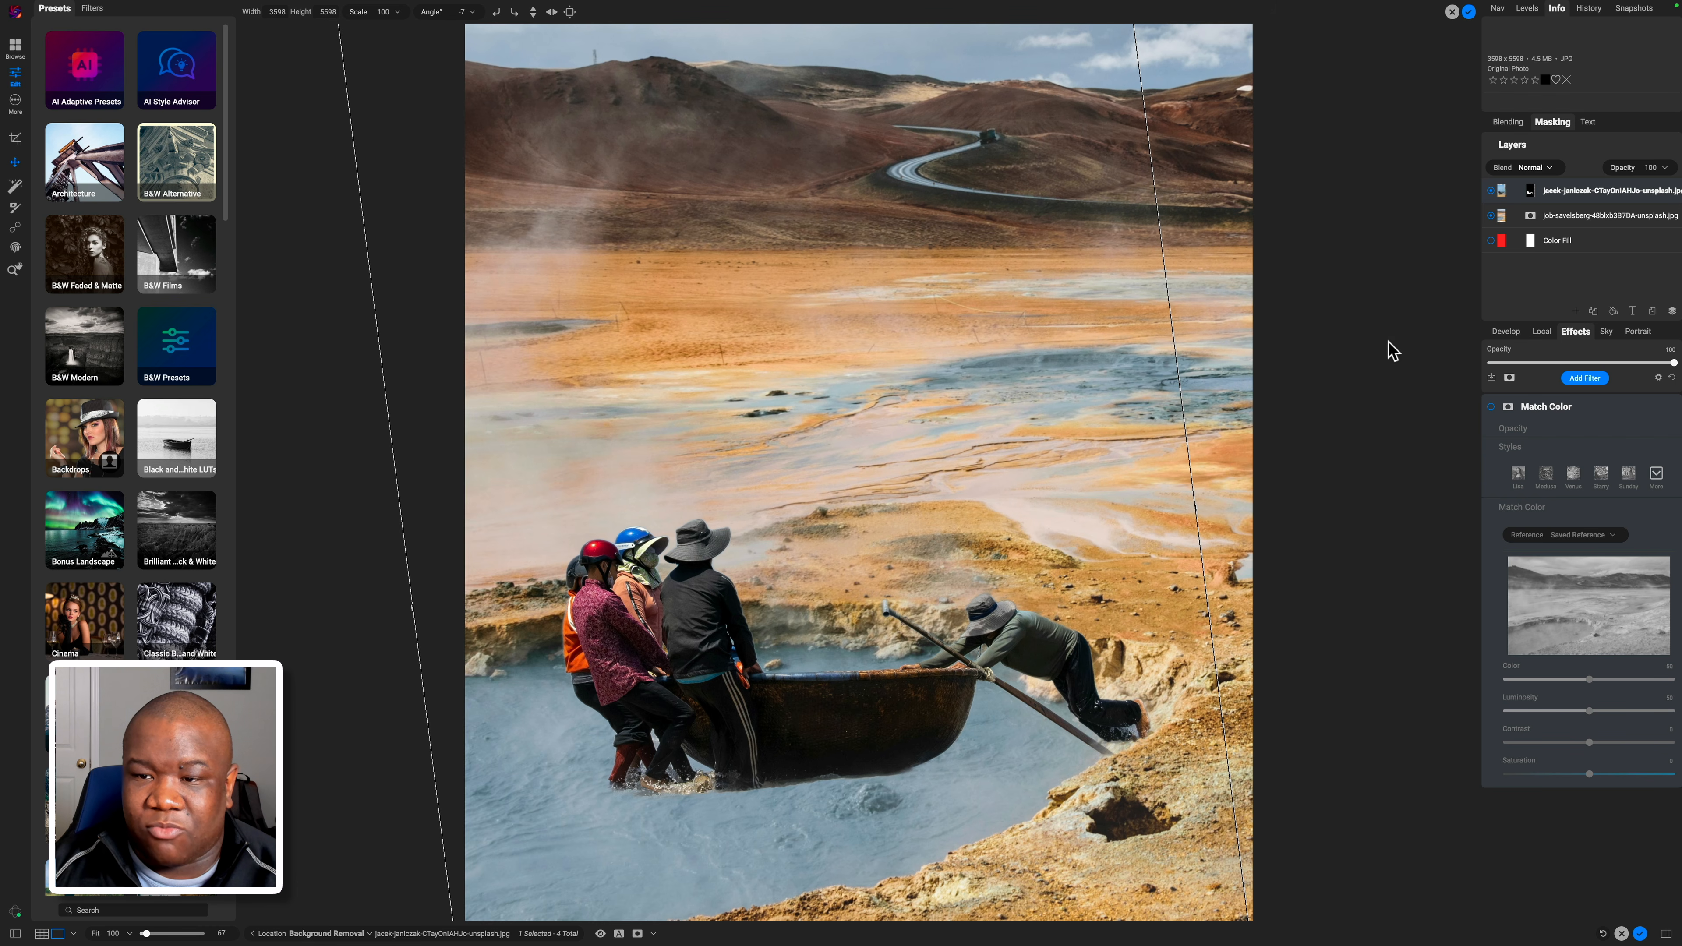
left_click(1490, 406)
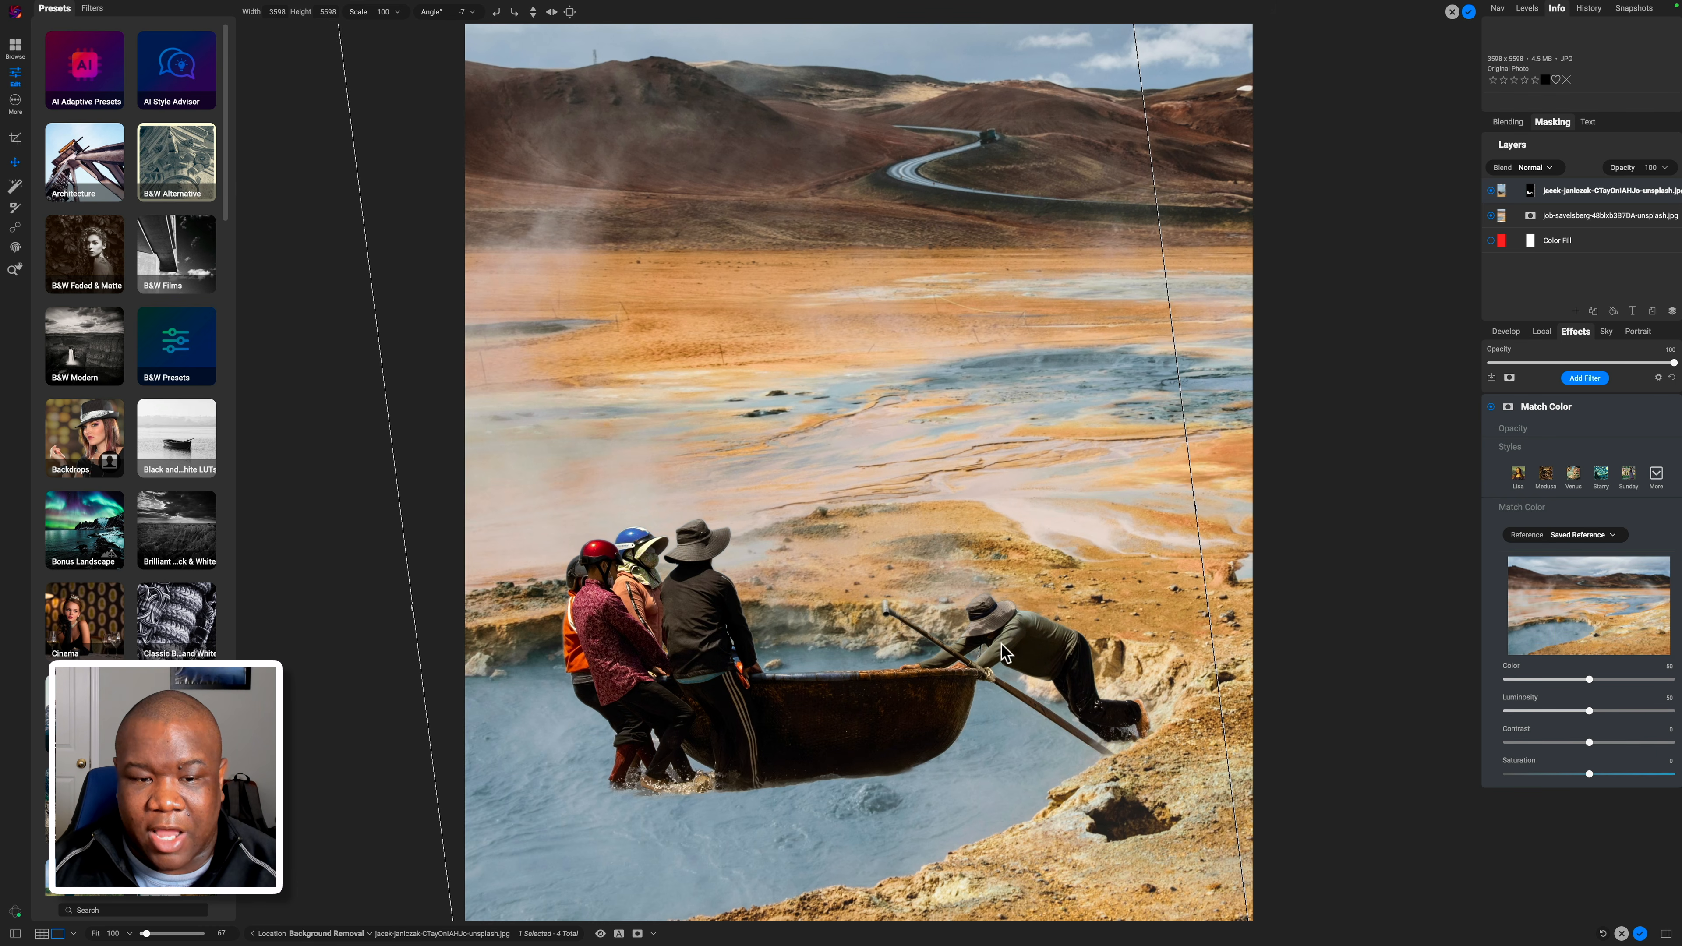